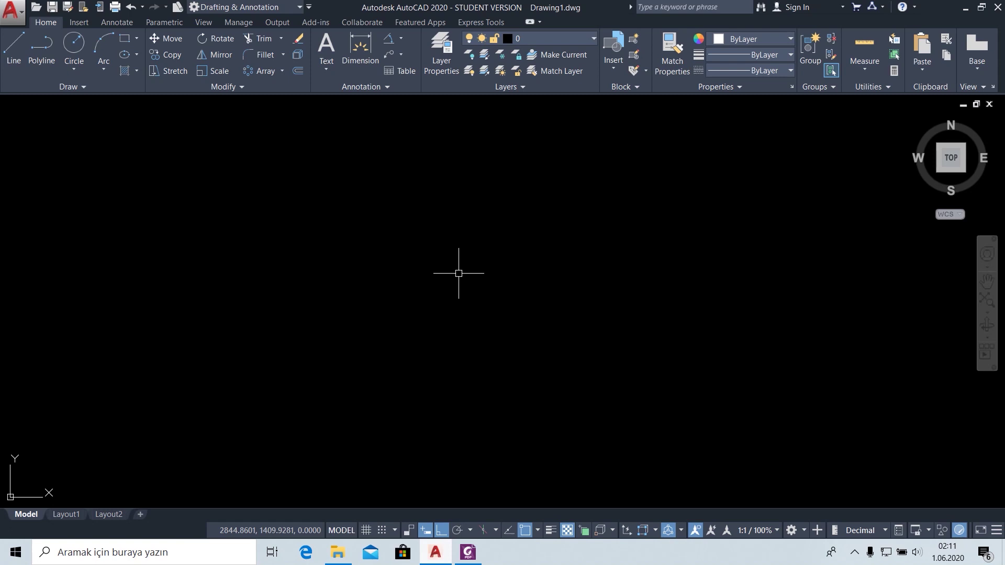
Review the spoked-wheel PDF in Foxit, then start a Center, Diameter circle in AutoCAD.
click(467, 552)
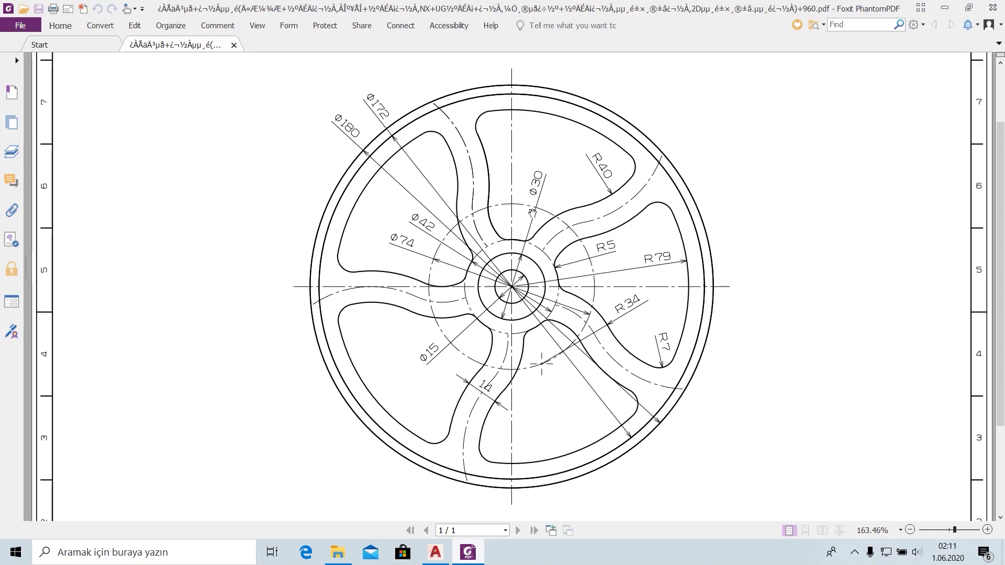
click(435, 552)
click(85, 64)
click(104, 113)
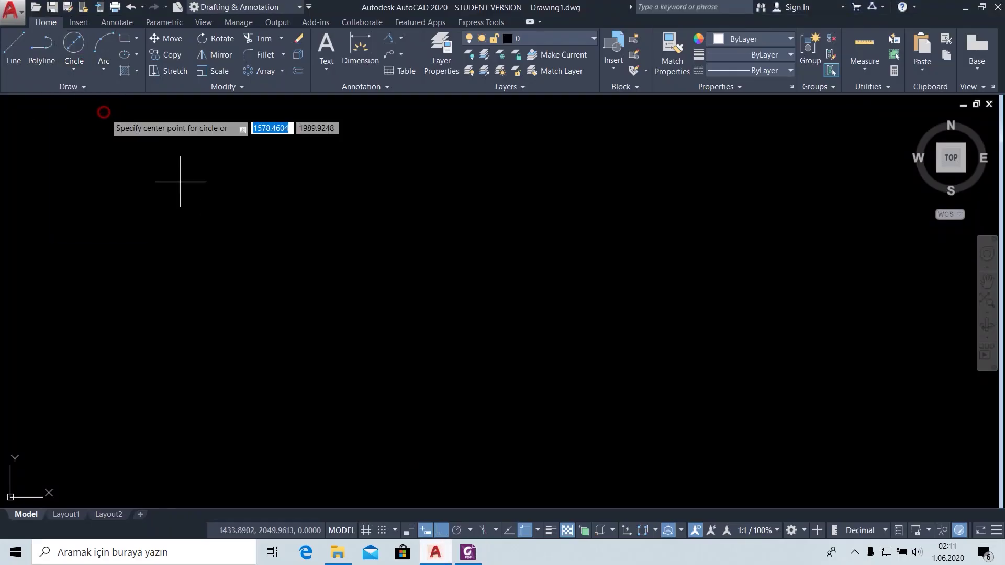
Draw the diameter-15 hub circle and zoom in on it.
click(442, 293)
text(15)
key(Return)
scroll(442, 278, up, 2)
scroll(465, 321, up, 2)
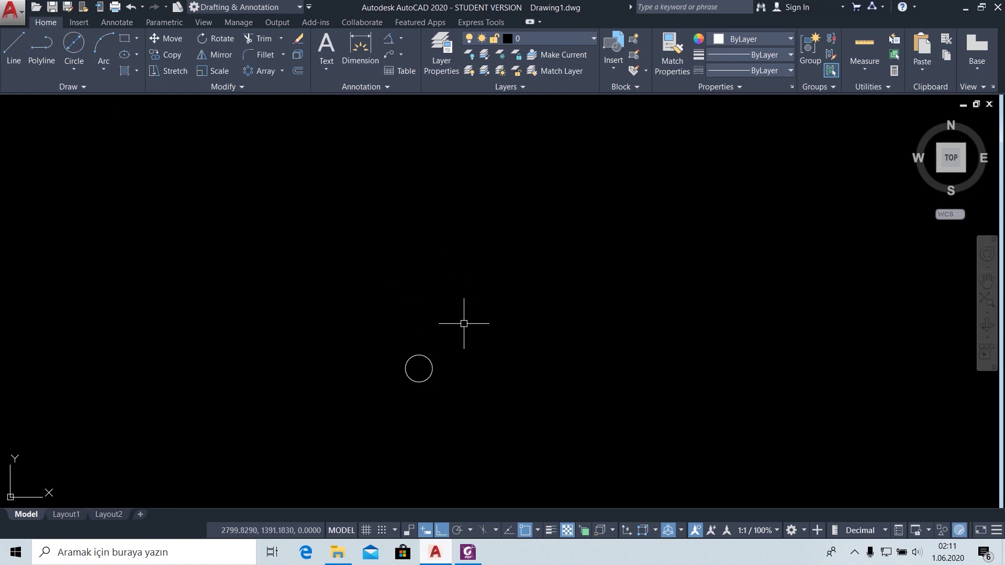
scroll(452, 250, up, 2)
Add a concentric diameter-30 circle snapped to the hub centre.
click(73, 45)
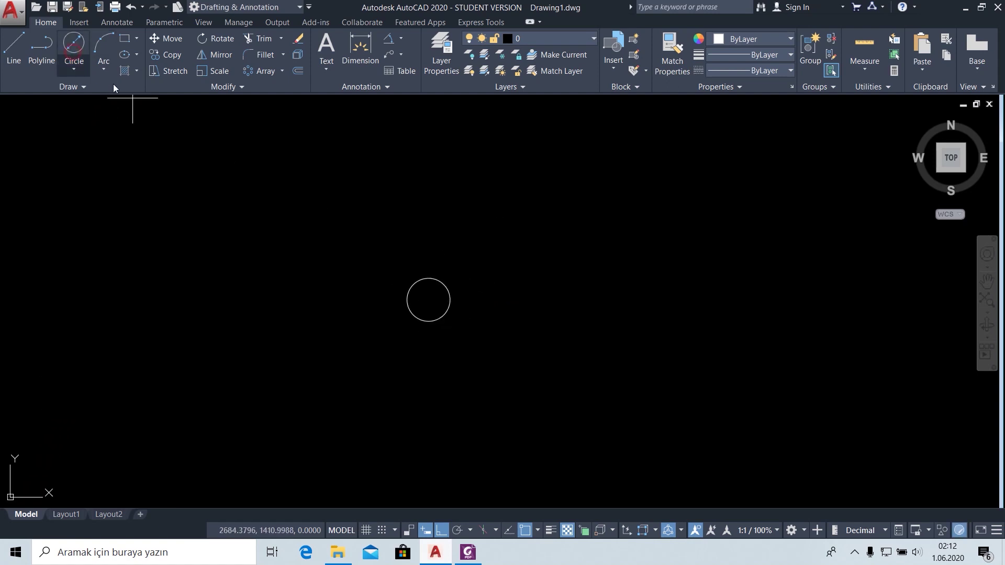
click(428, 300)
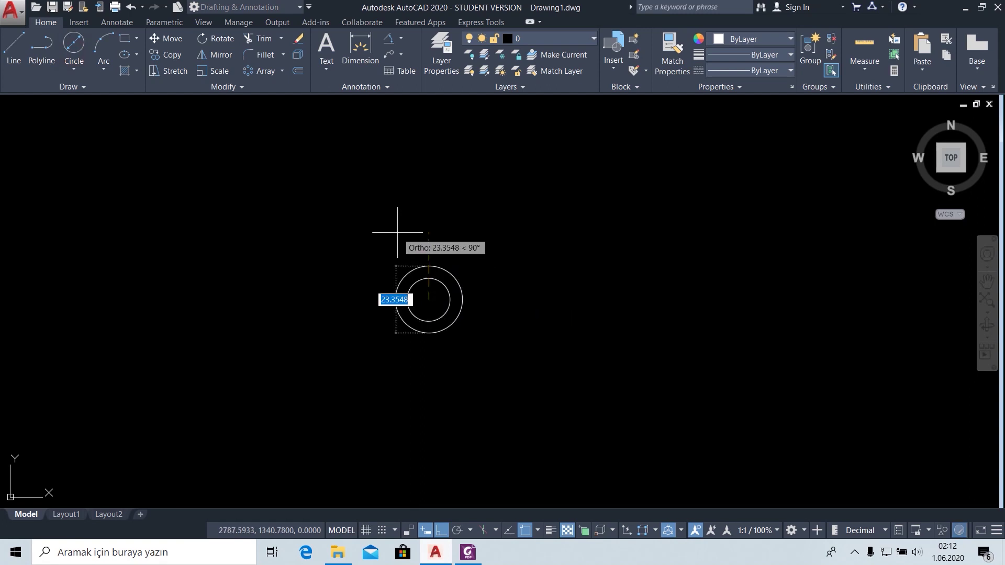
text(30)
key(Return)
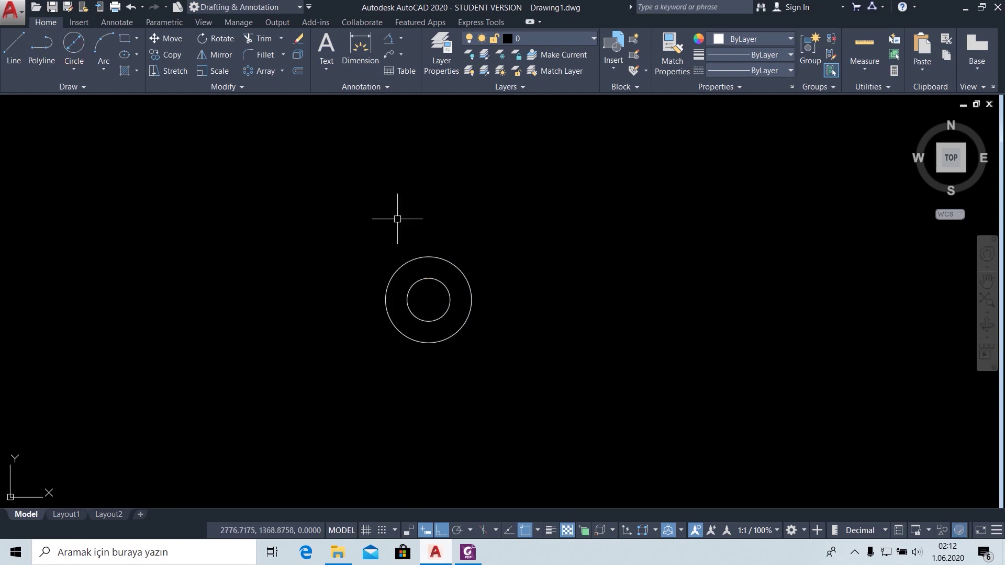
click(467, 553)
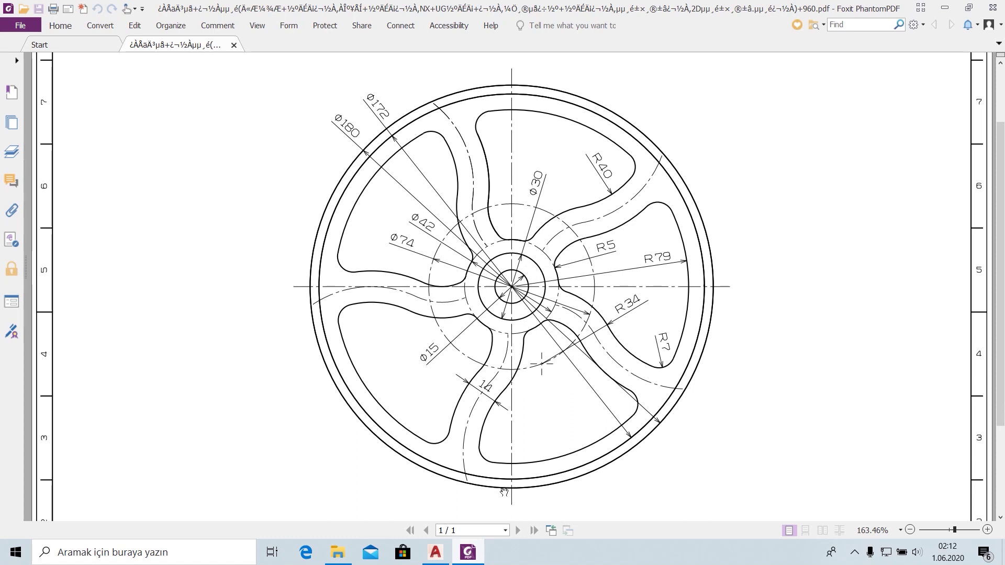
Add concentric circles of diameter 42 and 74 around the hub.
click(475, 554)
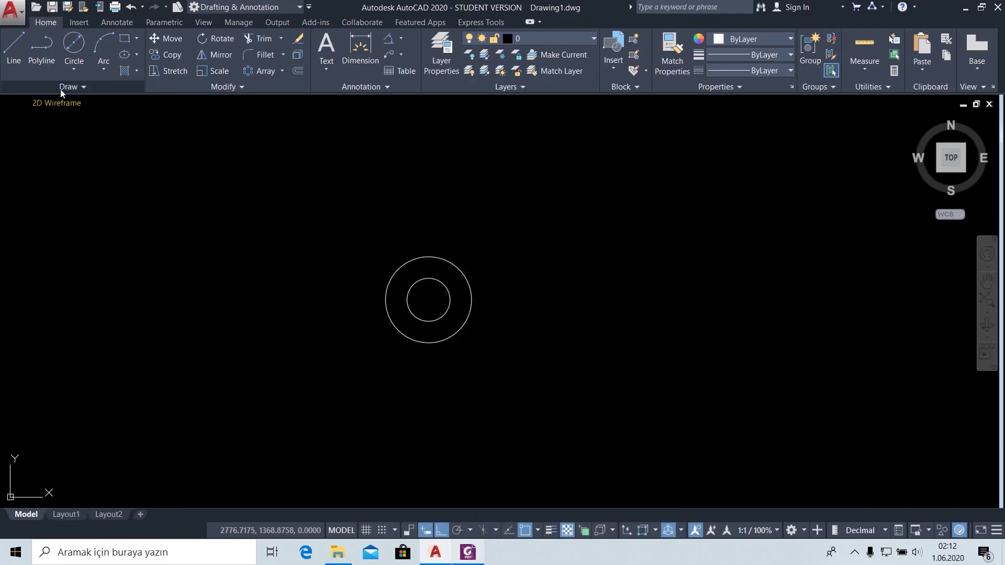
key(c)
key(Return)
click(428, 300)
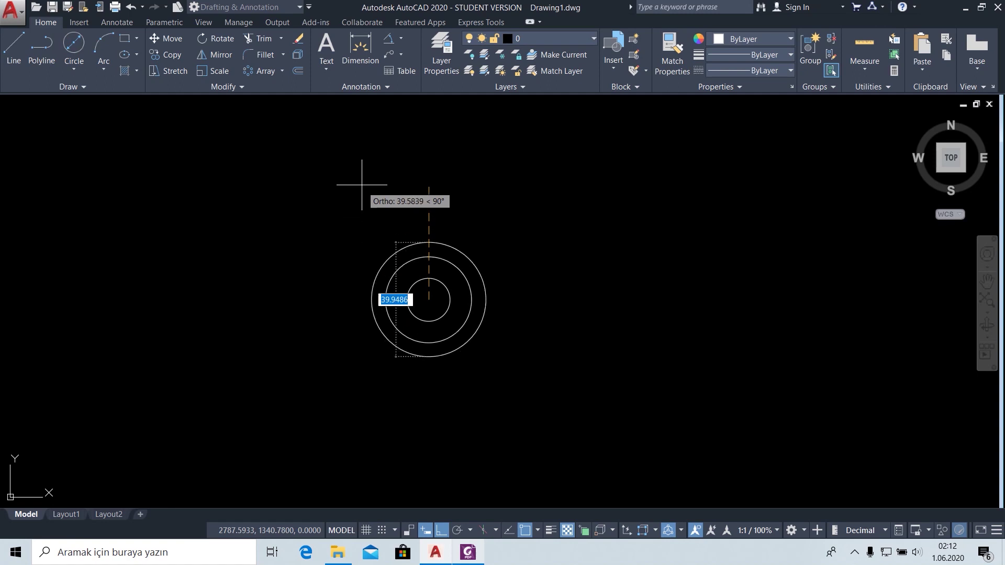
text(42)
key(Return)
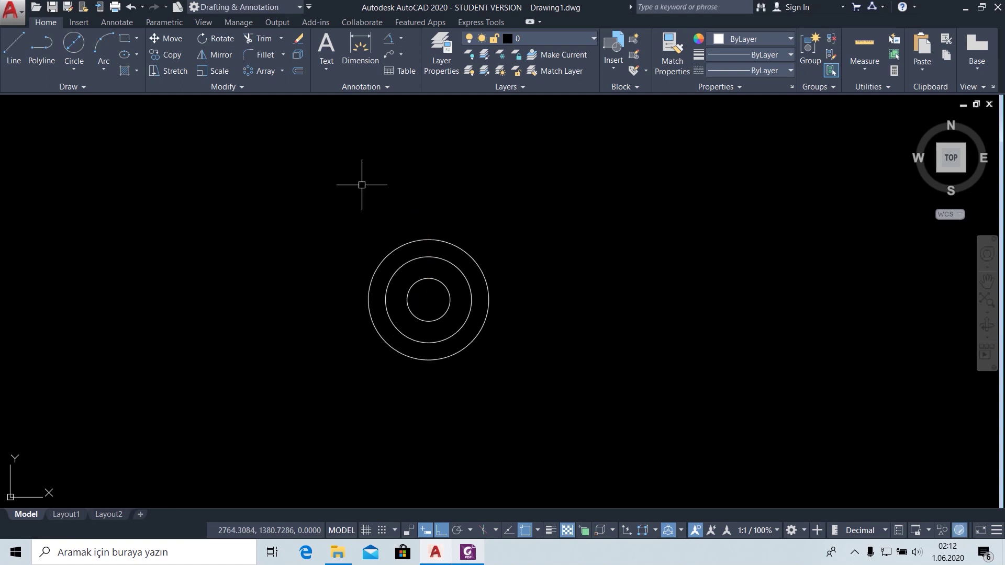
click(74, 44)
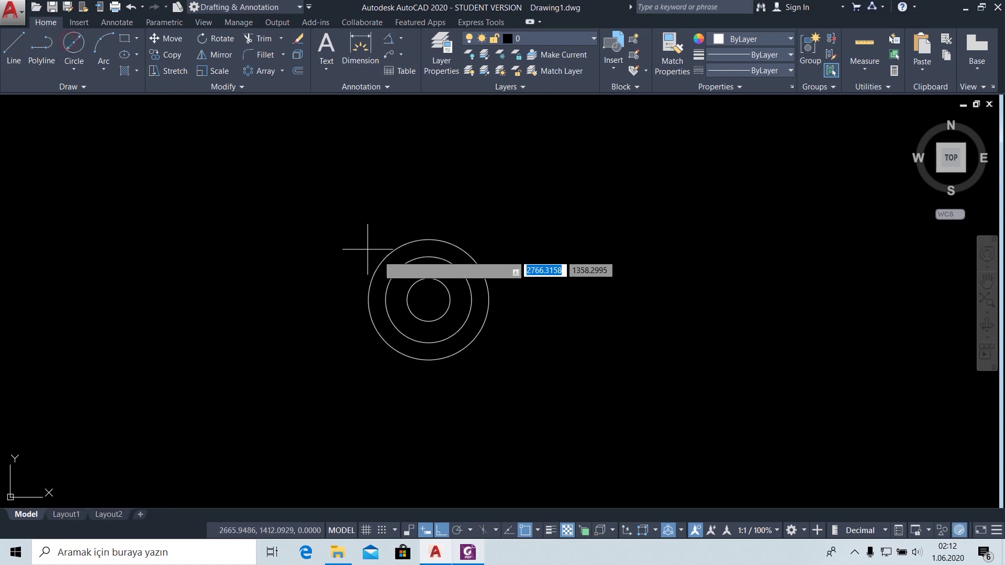
click(429, 300)
text(74)
key(Return)
Add the concentric radius-86 and radius-90 outer rim circles (Ø172, Ø180).
click(470, 551)
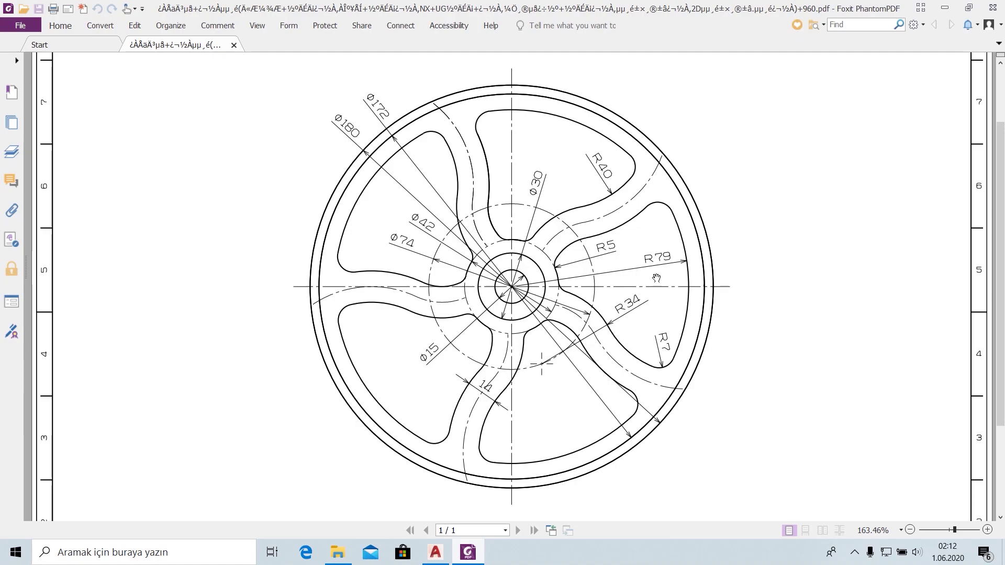
click(465, 554)
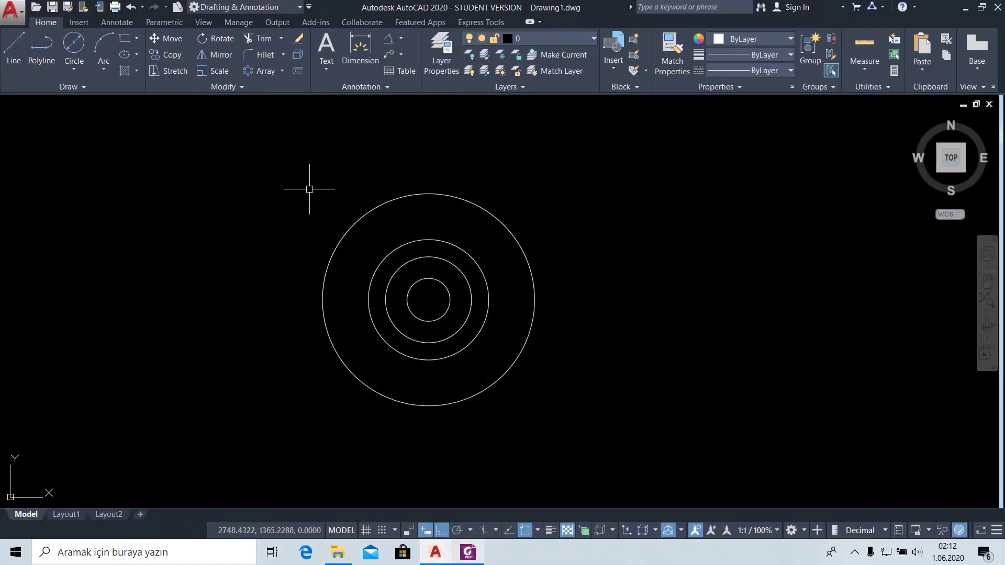
click(428, 300)
text(86)
key(Return)
click(74, 44)
click(429, 300)
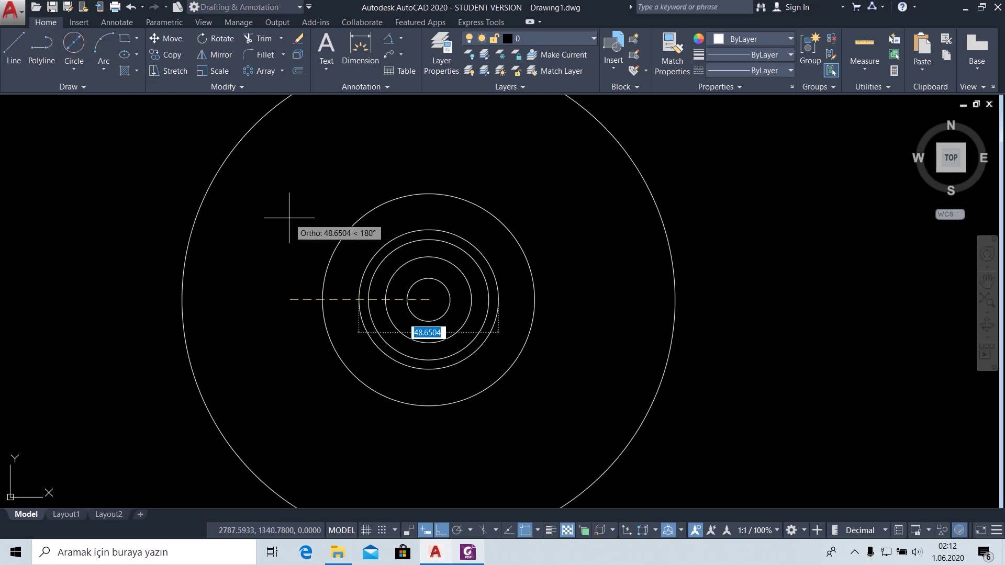
text(90)
key(Return)
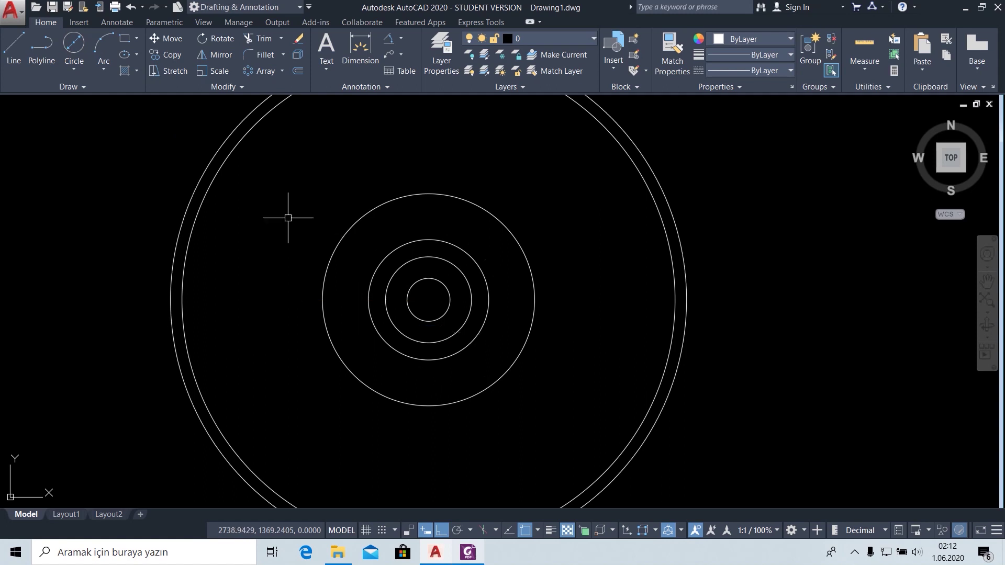
Add a concentric radius-79 circle and shift the wheel lower in view.
click(74, 70)
click(99, 90)
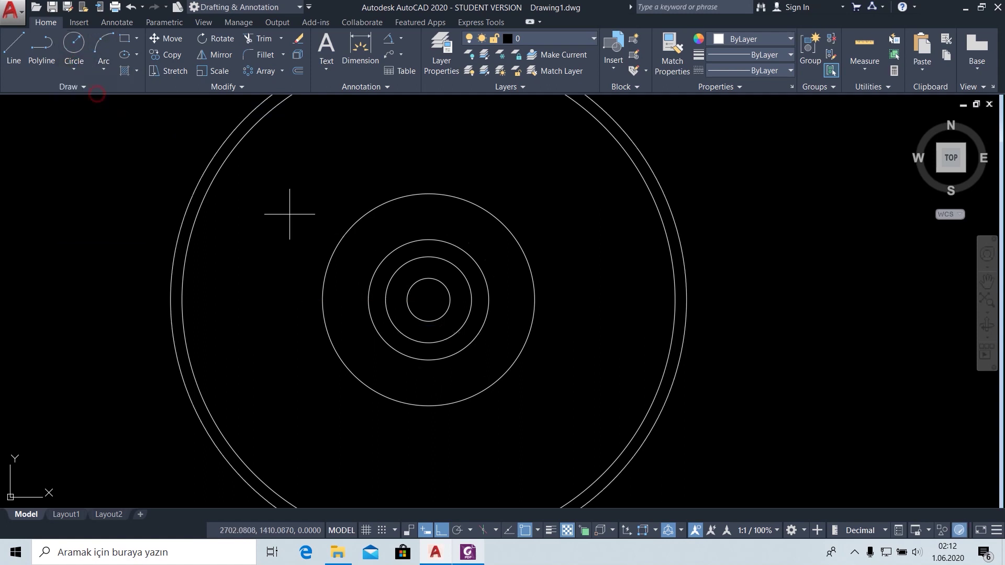
click(429, 300)
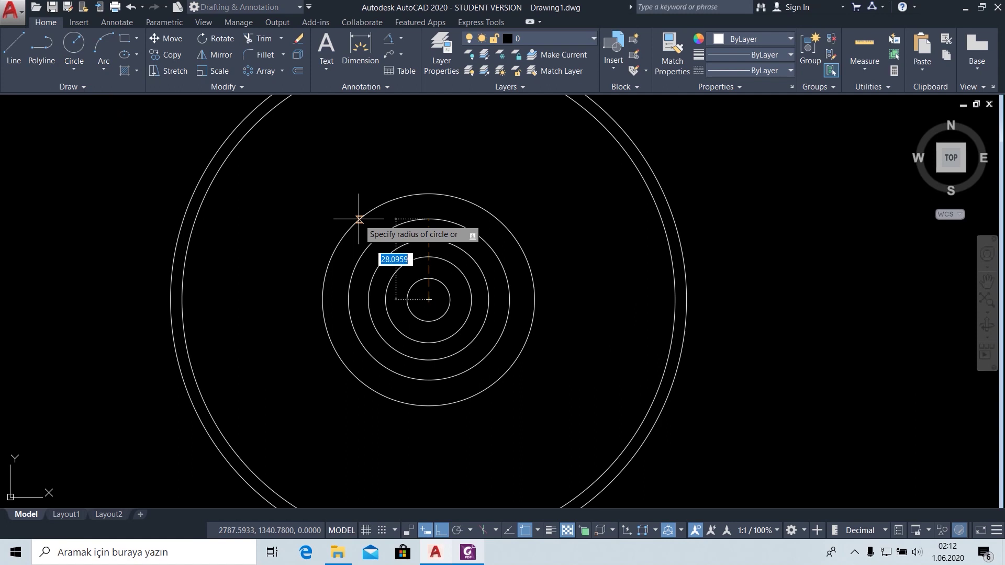
text(79)
key(Return)
scroll(557, 257, down, 2)
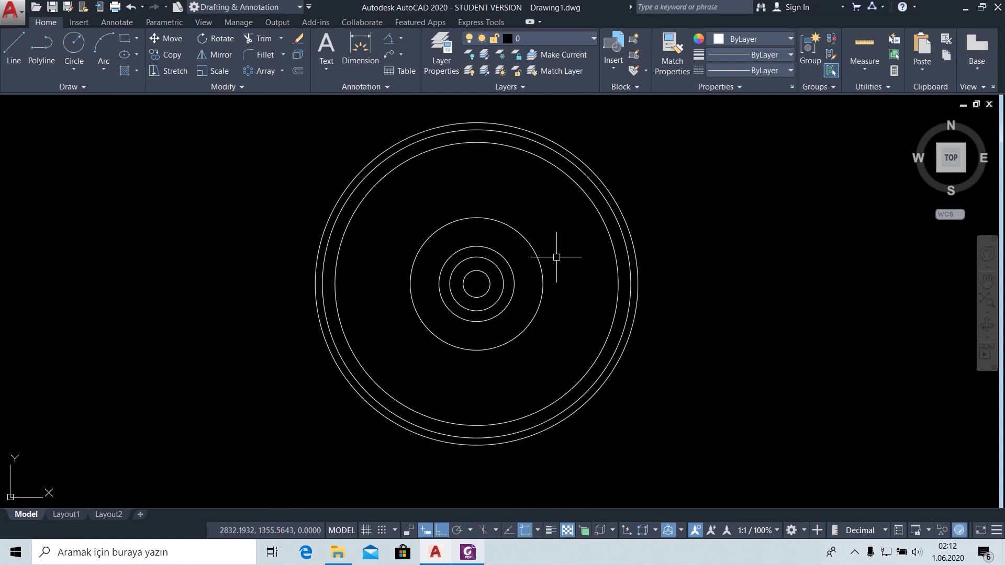
middle_drag(575, 258, 577, 278)
click(469, 551)
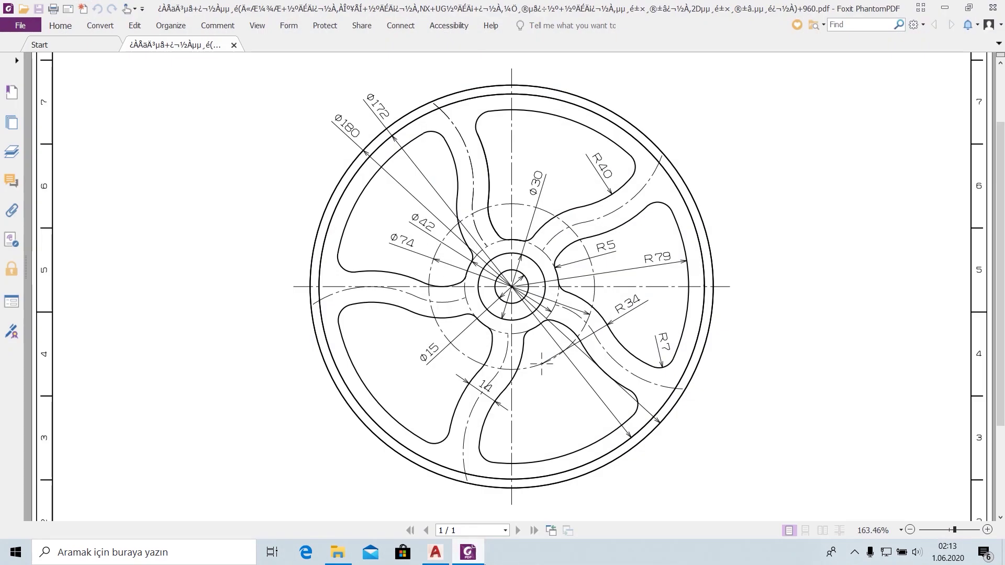
Give the diameter-74 circle the CENTER linetype and Yellow colour.
click(468, 549)
click(528, 258)
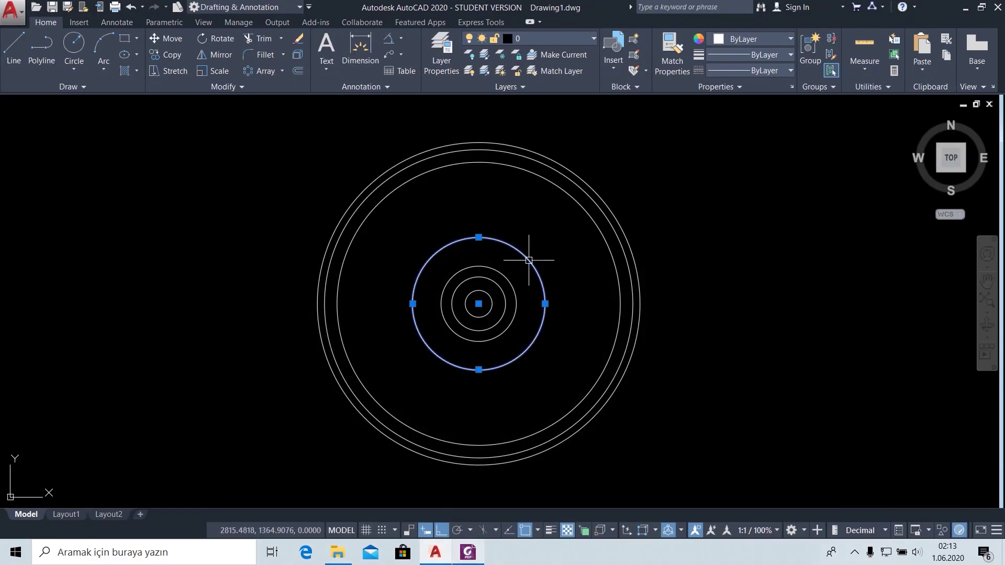
click(759, 70)
click(736, 114)
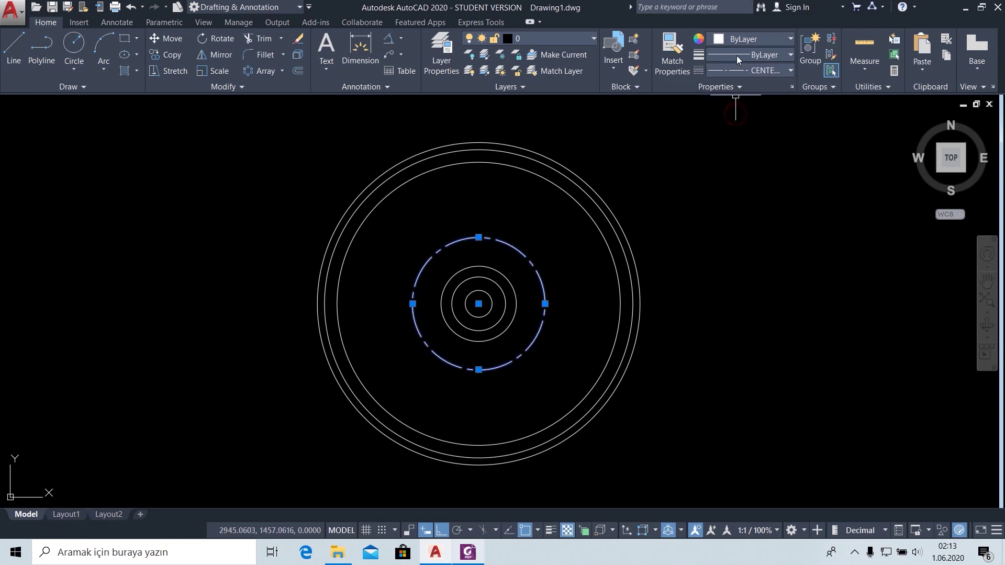
click(739, 42)
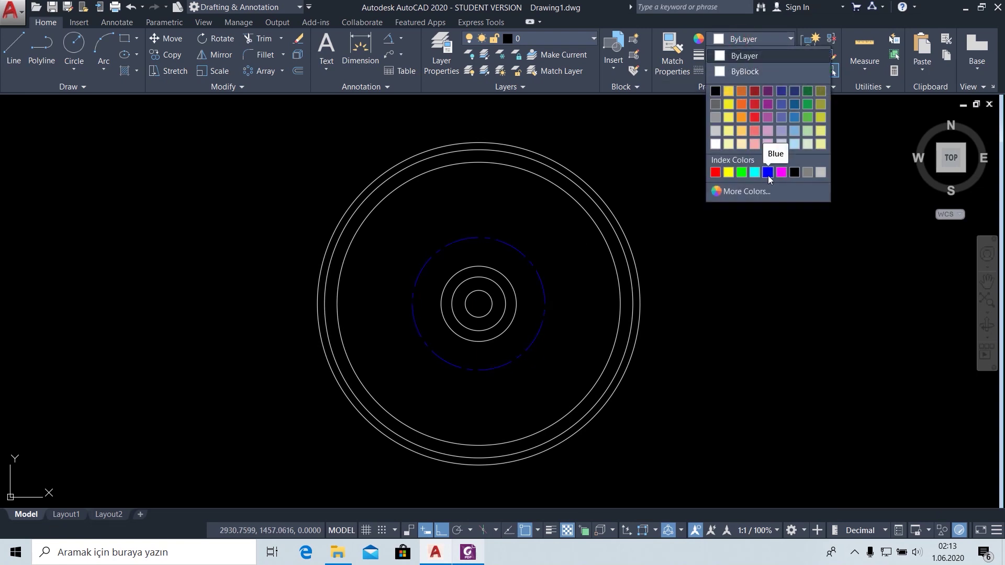
click(728, 172)
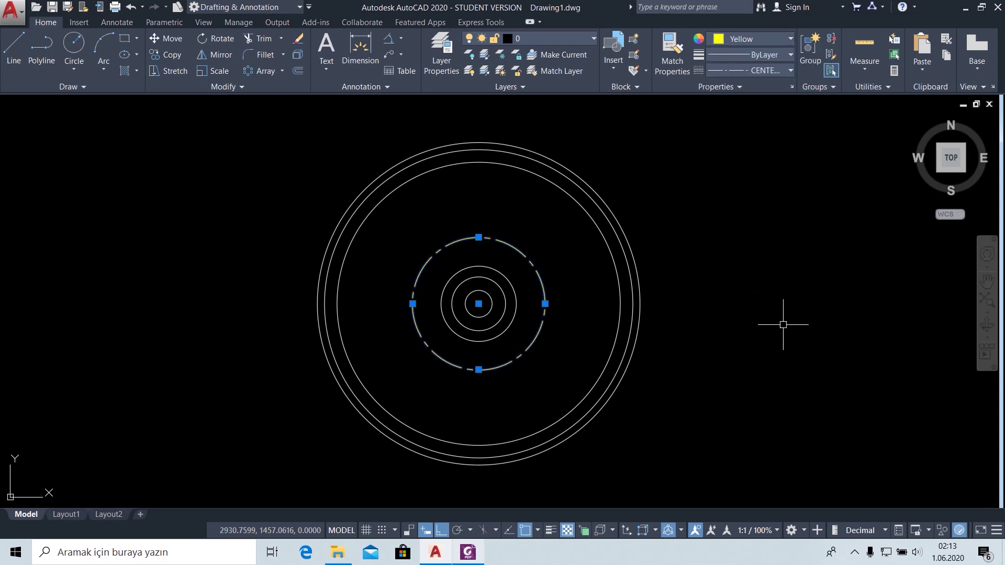
key(Escape)
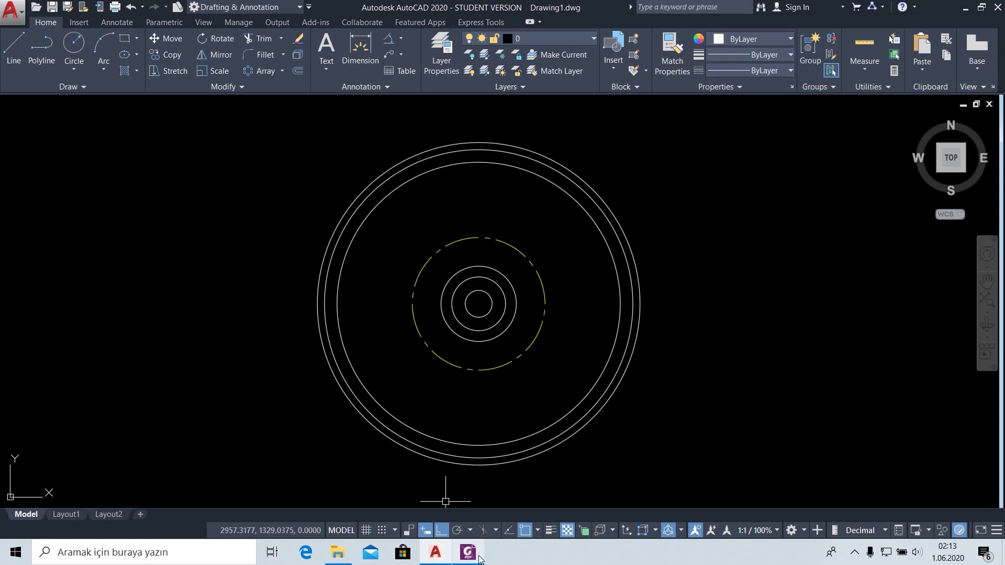
Give the diameter-42 circle the CENTER linetype and Yellow colour too.
click(479, 560)
click(480, 559)
click(506, 278)
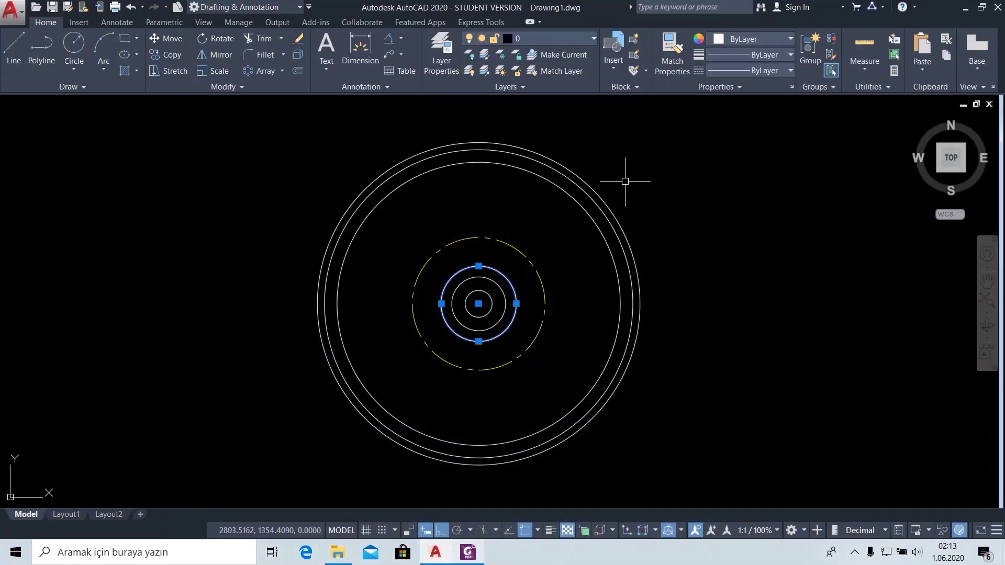
click(750, 68)
click(741, 119)
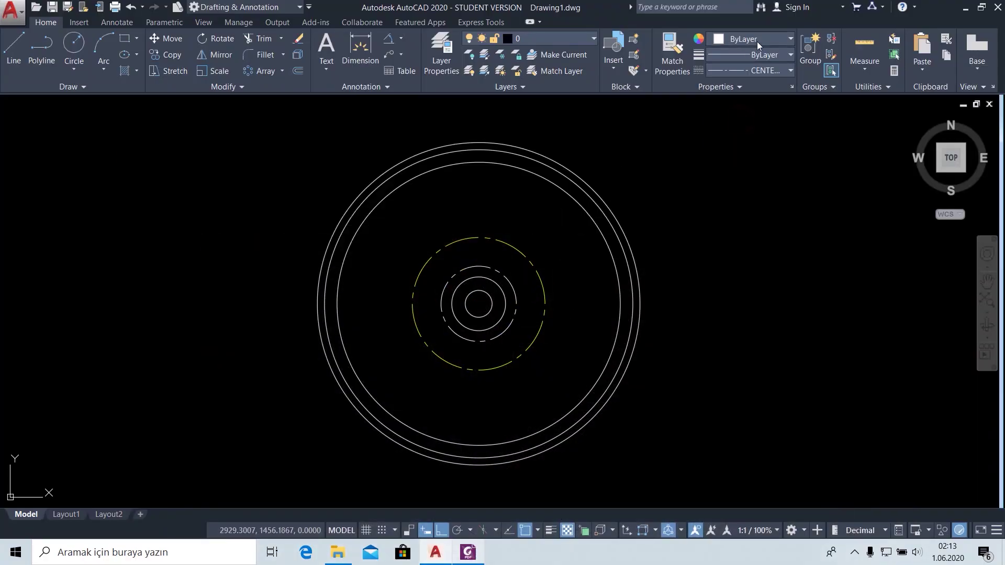
click(757, 39)
click(728, 172)
key(Escape)
click(468, 552)
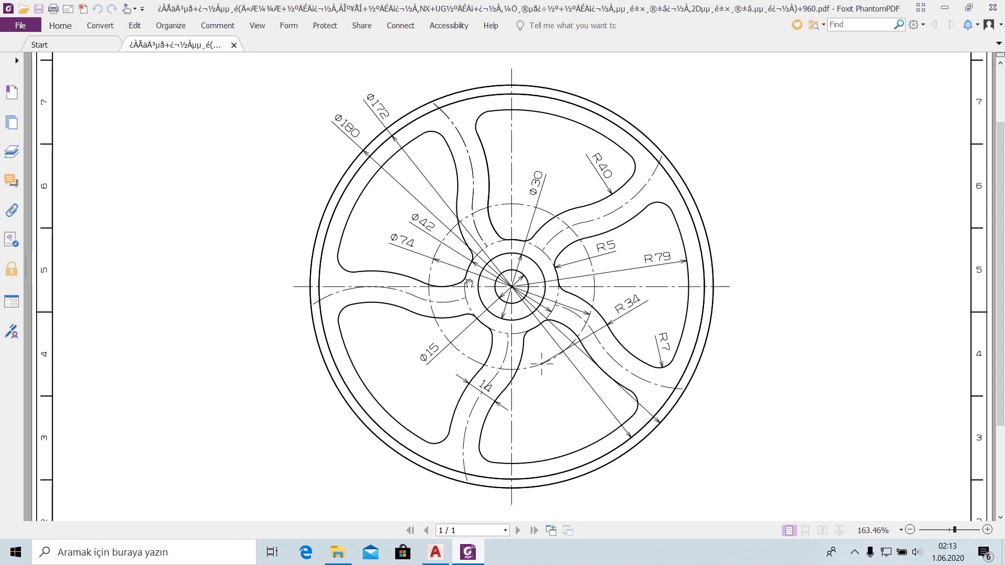
Zoom the wheel PDF from 163% to 200% to read its dimensions.
ctrl+scroll(468, 284, up, 1)
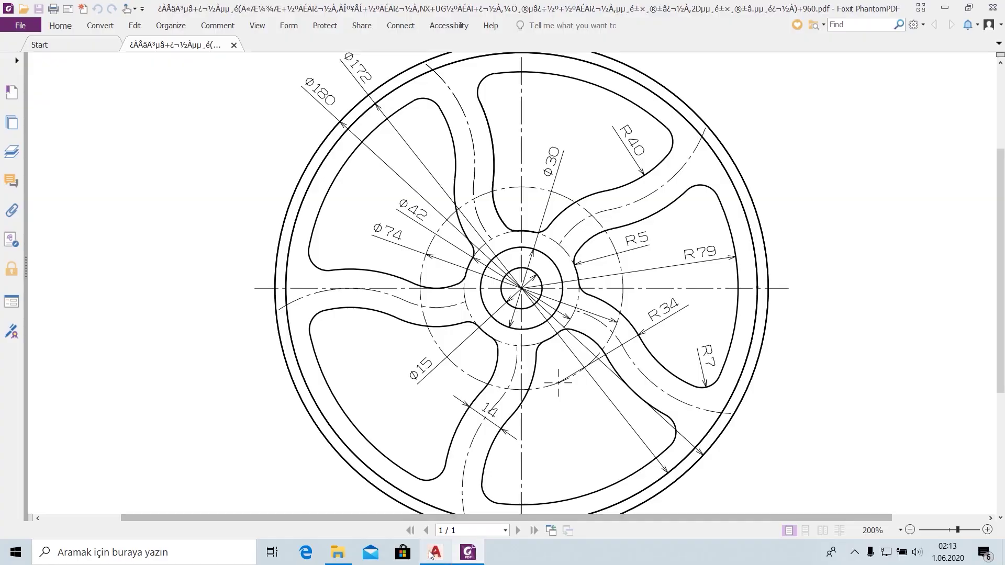
click(435, 552)
Draw a horizontal line from the hub centre leftward past the outer rim.
click(25, 45)
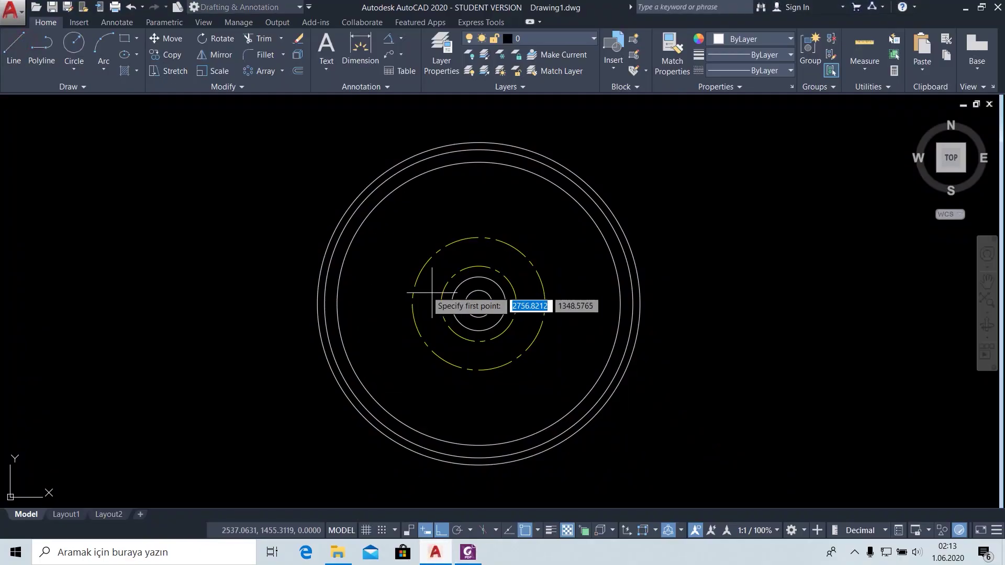
click(479, 303)
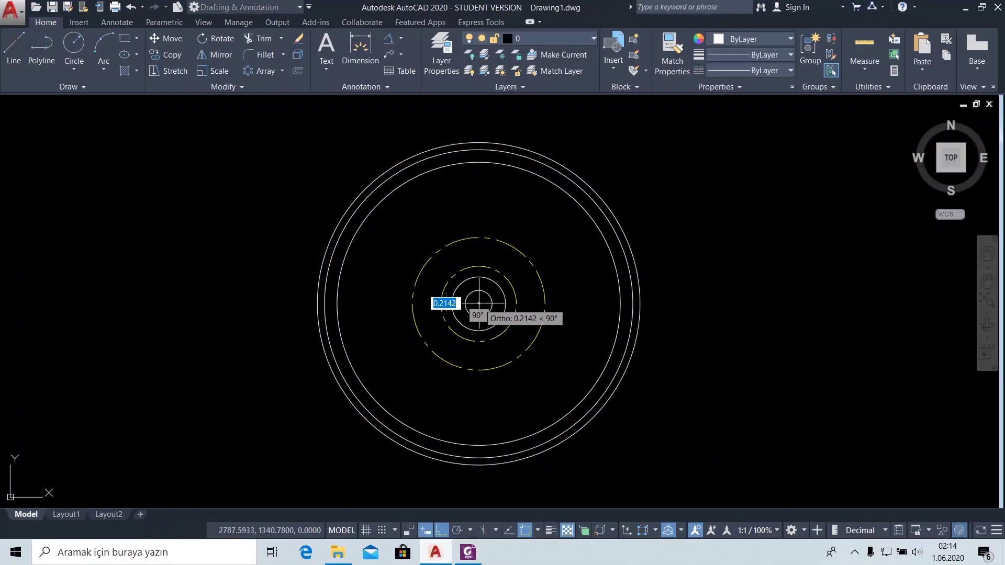
click(234, 304)
key(Escape)
click(467, 552)
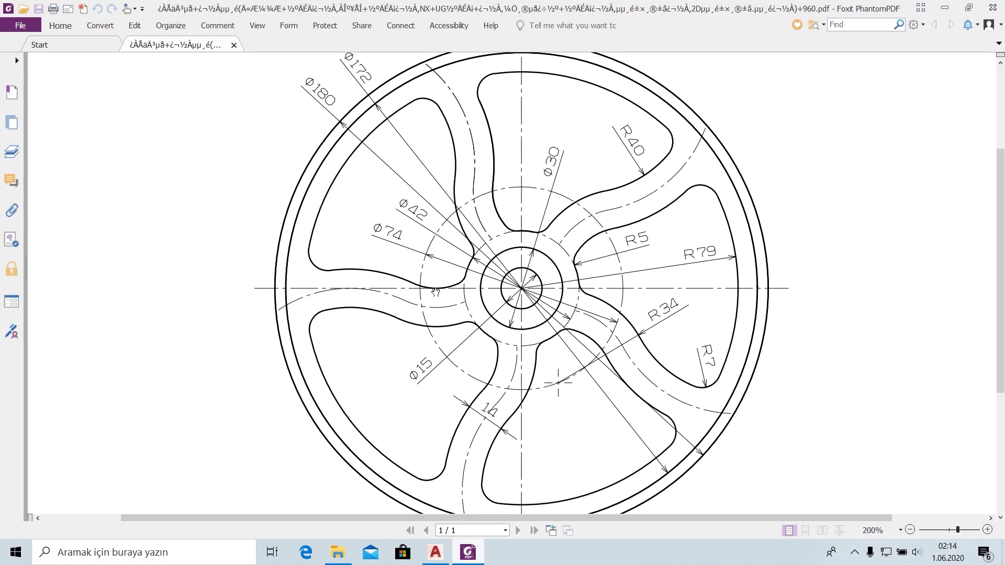
click(435, 552)
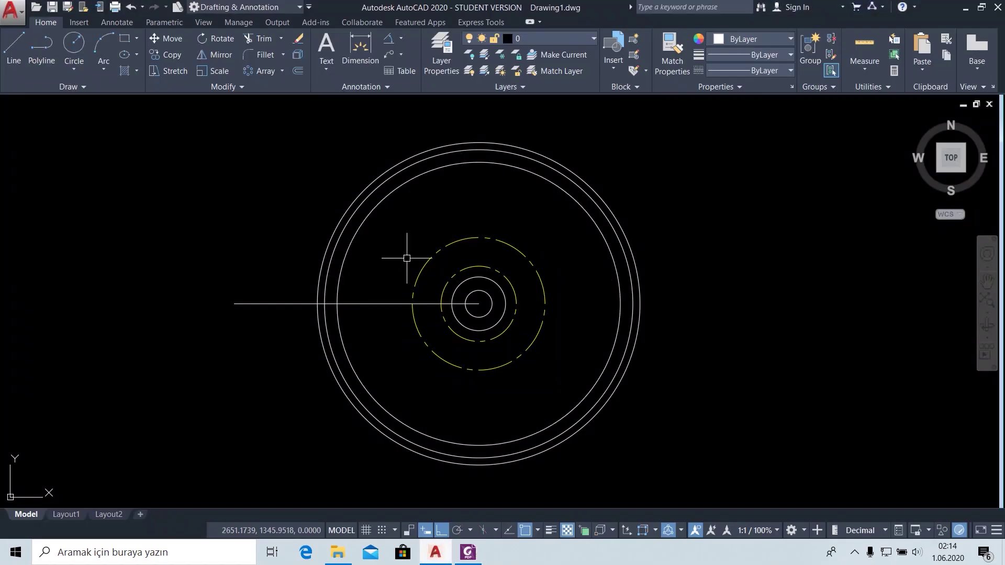
Offset the horizontal line downward to make a parallel copy below it.
text(off)
key(Return)
key(Return)
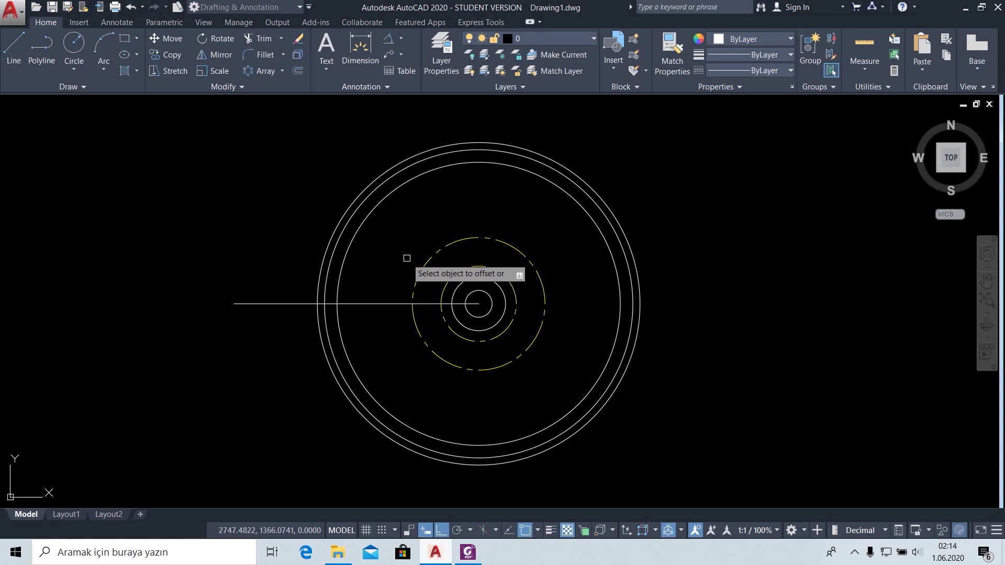
click(418, 303)
click(421, 321)
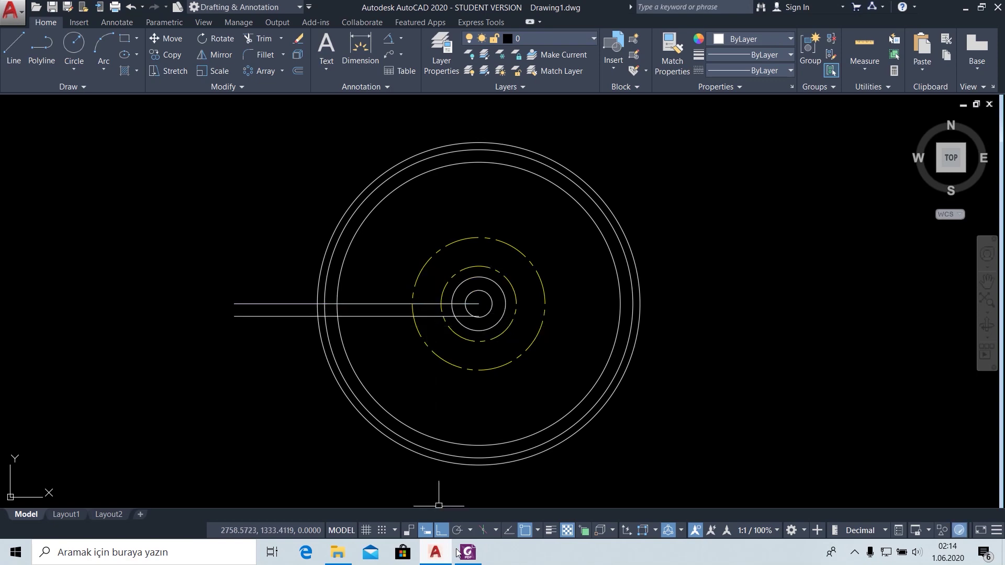
click(467, 552)
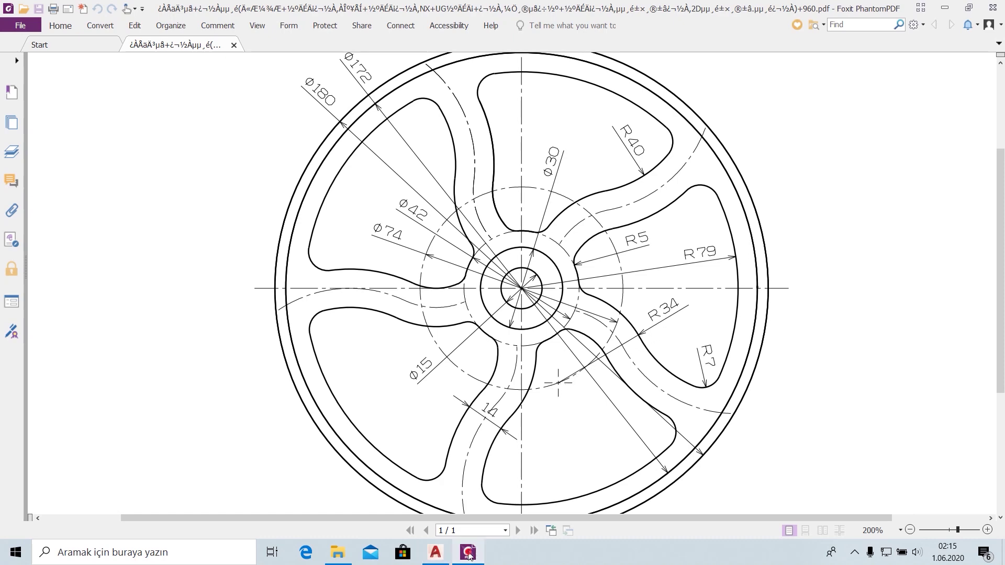
click(435, 552)
scroll(437, 273, up, 2)
Draw a Center, Radius circle of radius 27 centred above-left of the hub.
scroll(437, 273, up, 1)
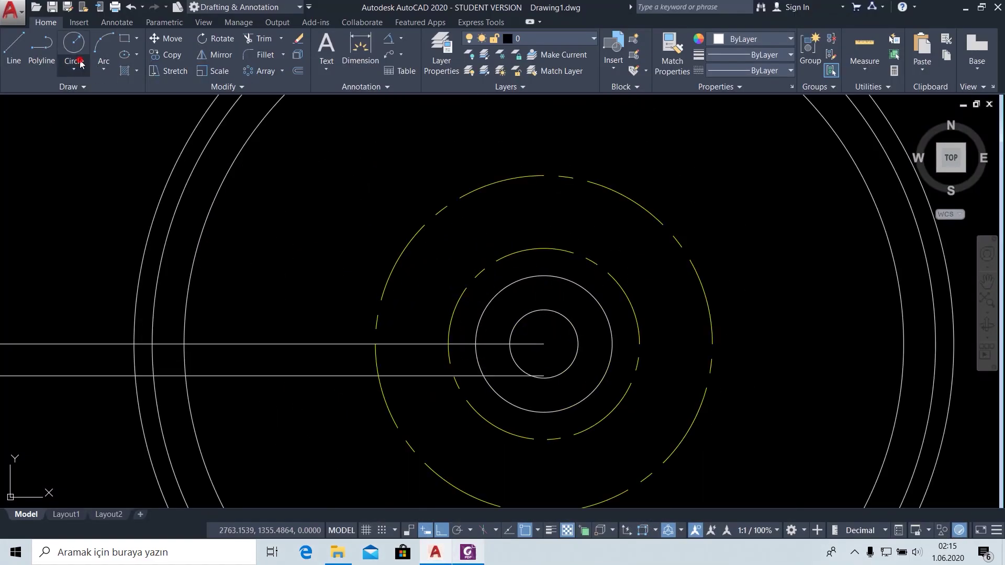
click(74, 69)
click(107, 92)
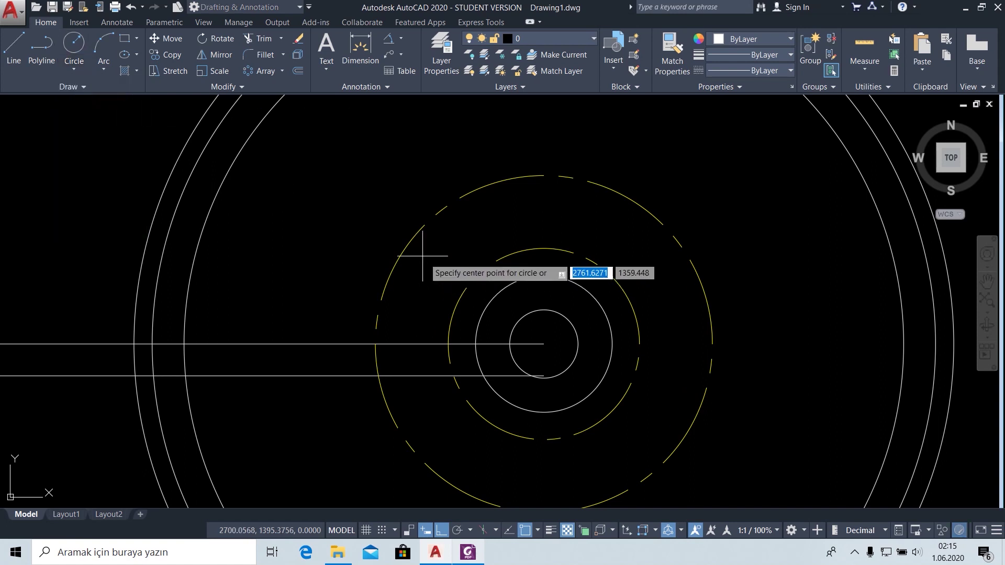
click(408, 242)
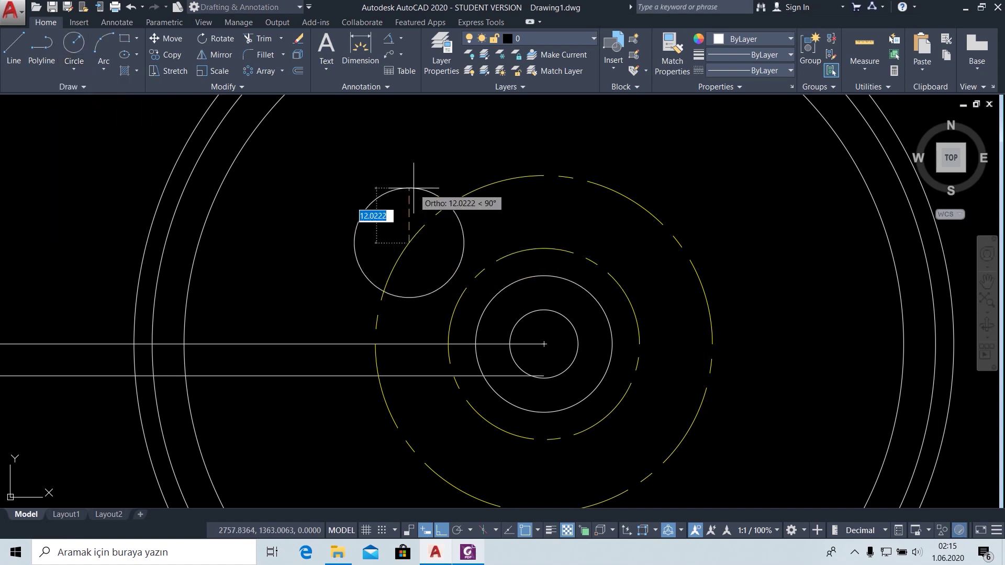
text(27)
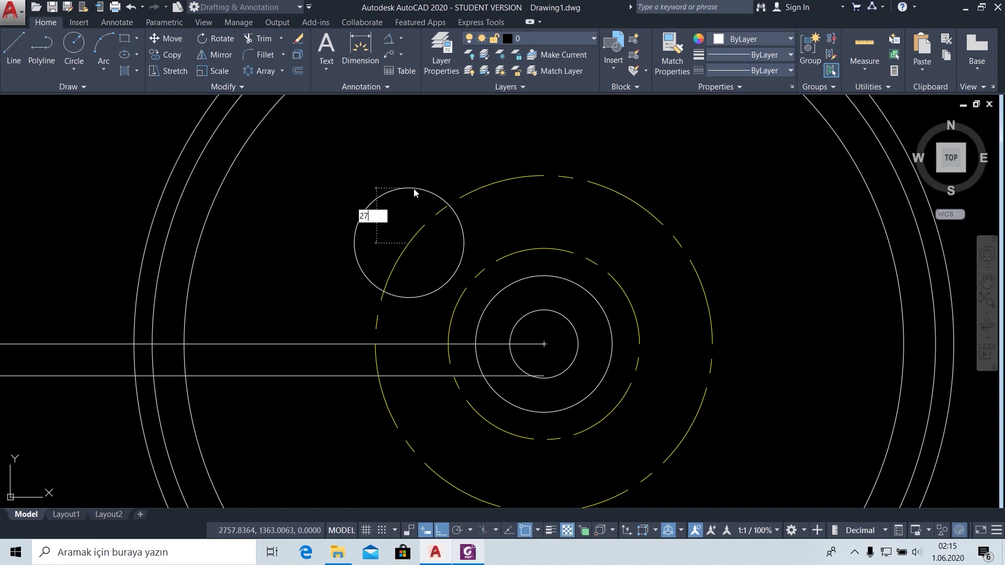
key(Return)
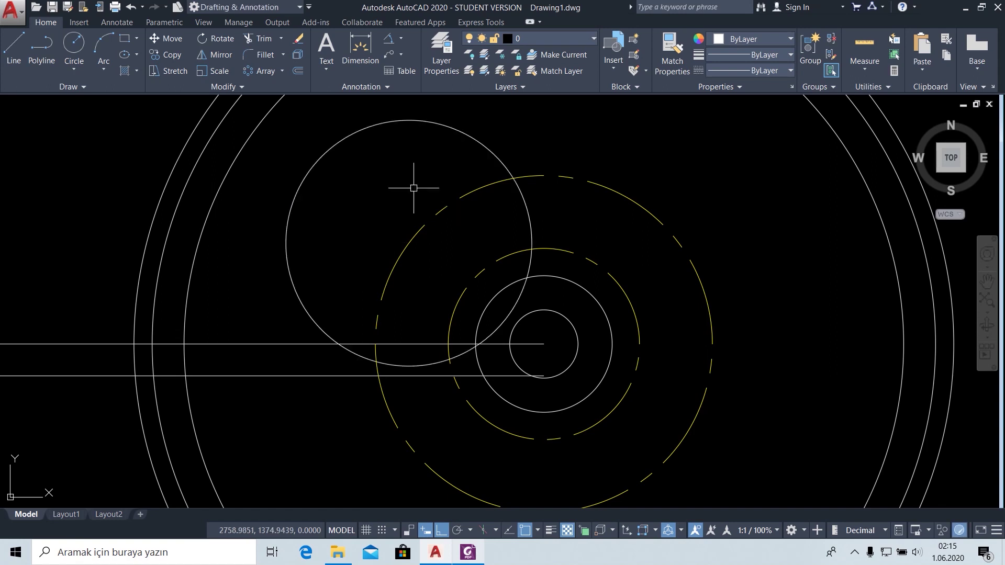
click(164, 22)
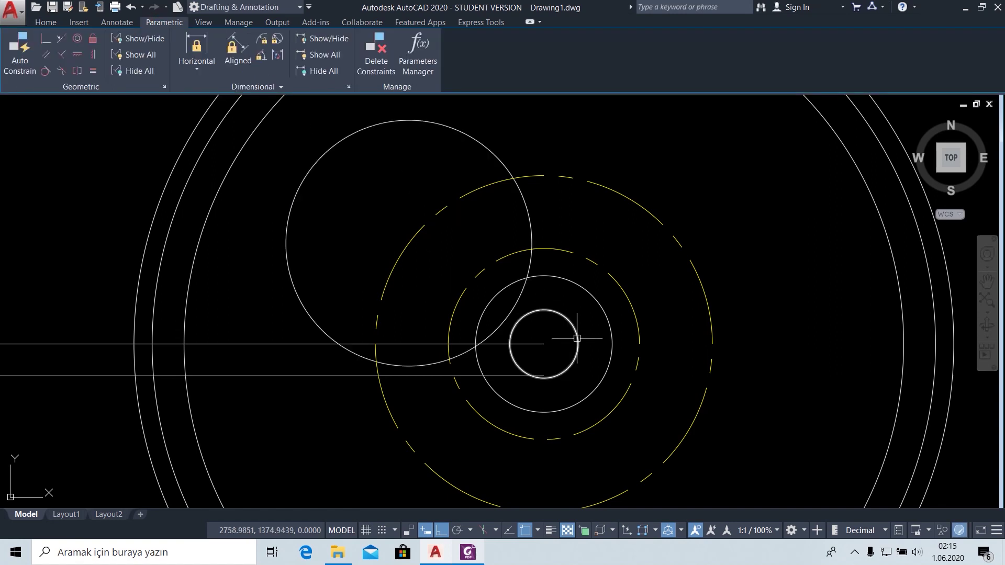
Fix the hub centre and constrain the R27 circle's centre 37 from it (d1=37).
click(98, 40)
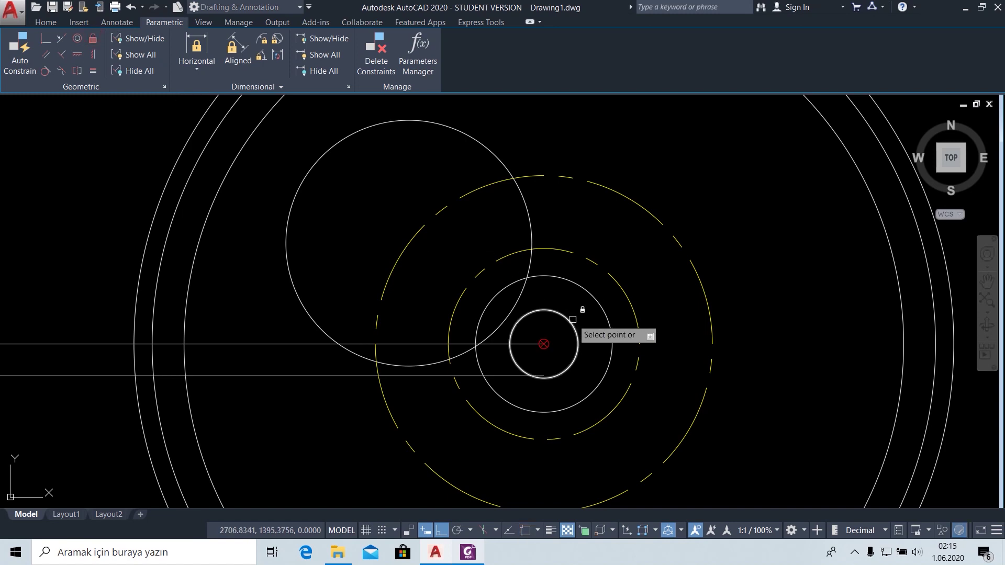
click(544, 344)
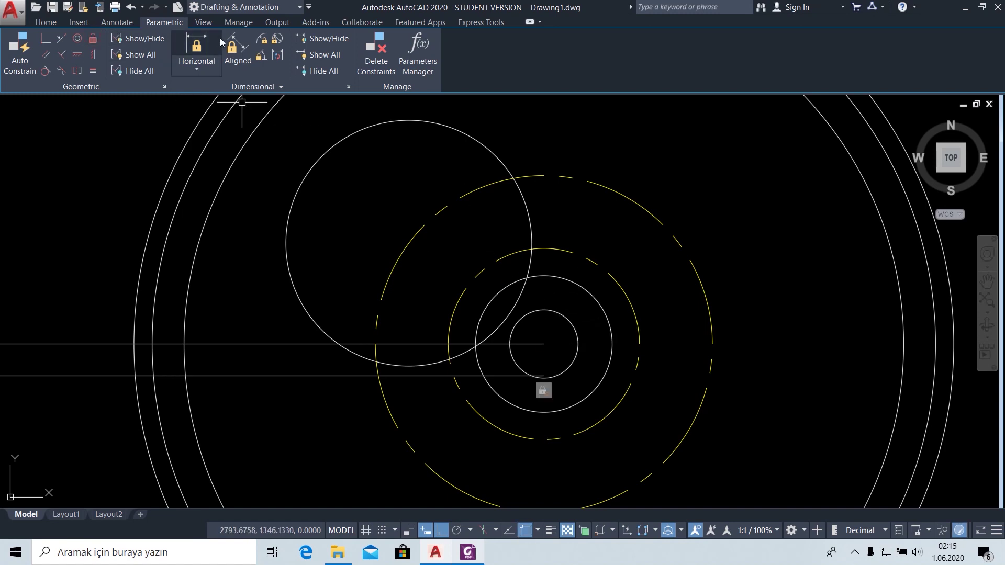
click(238, 50)
click(502, 158)
click(572, 314)
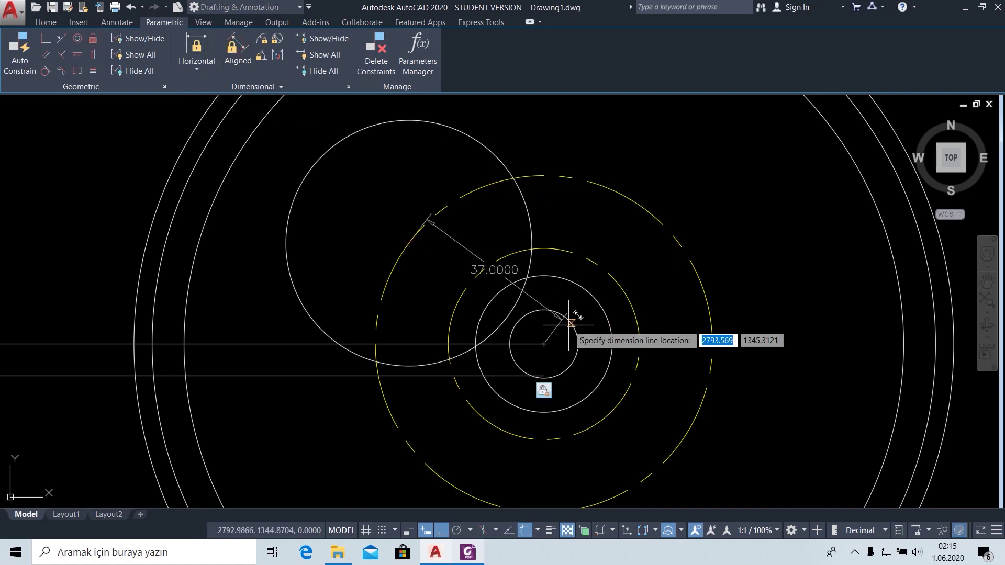
key(Escape)
click(630, 204)
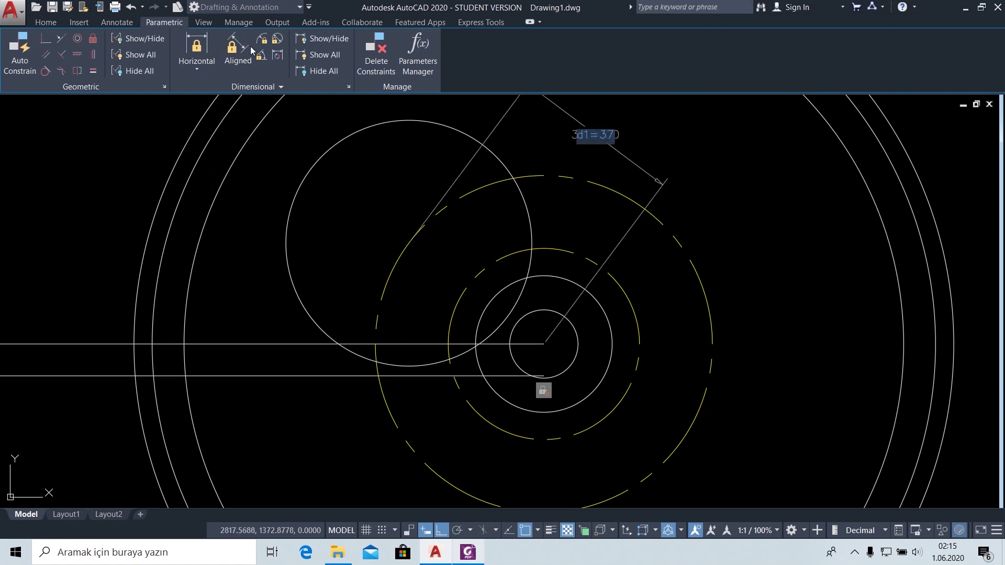
text(37)
key(Return)
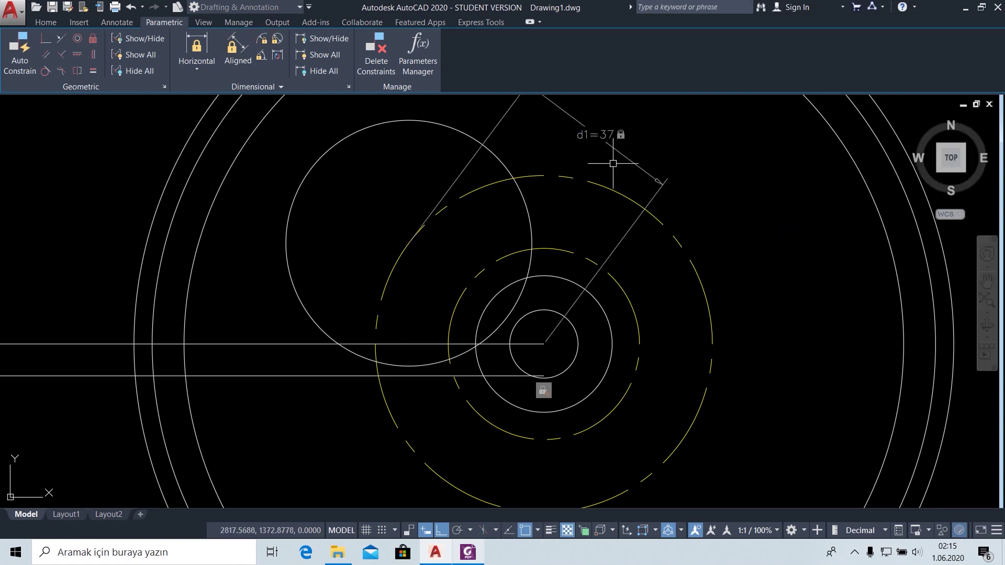
Lock the circle's radius at 27 and make it tangent to the lower line.
click(262, 38)
click(298, 197)
click(351, 219)
key(Return)
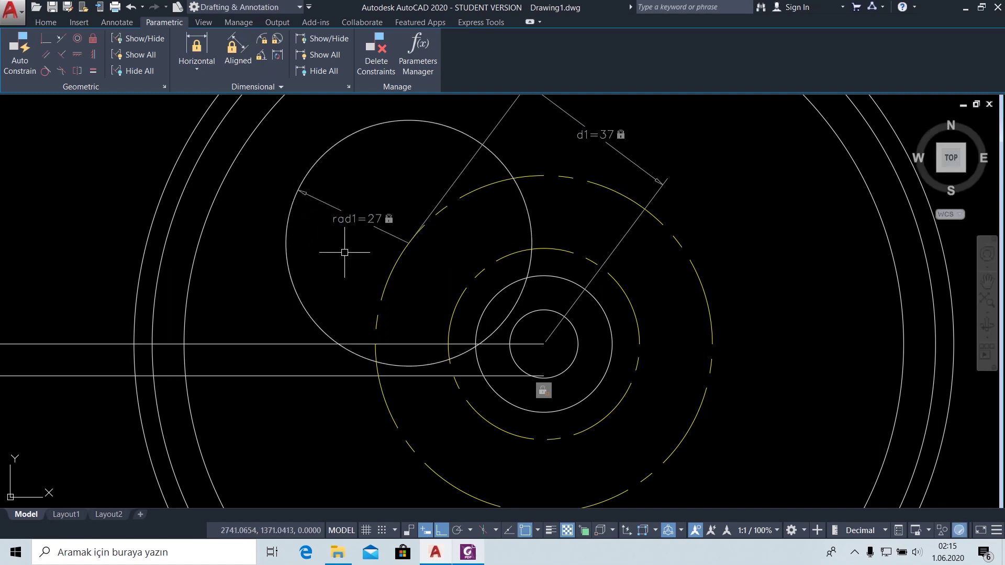
click(47, 71)
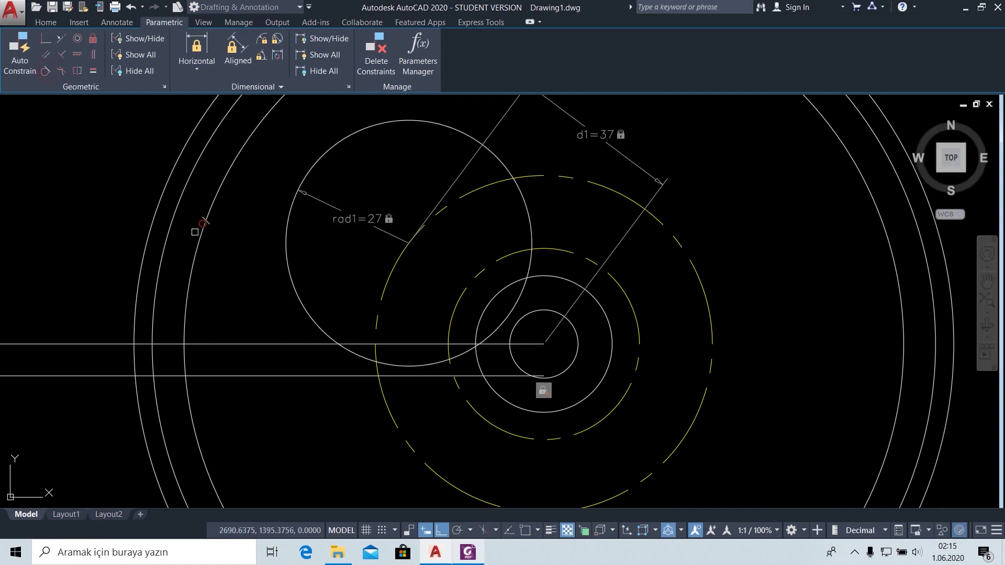
click(303, 375)
click(314, 322)
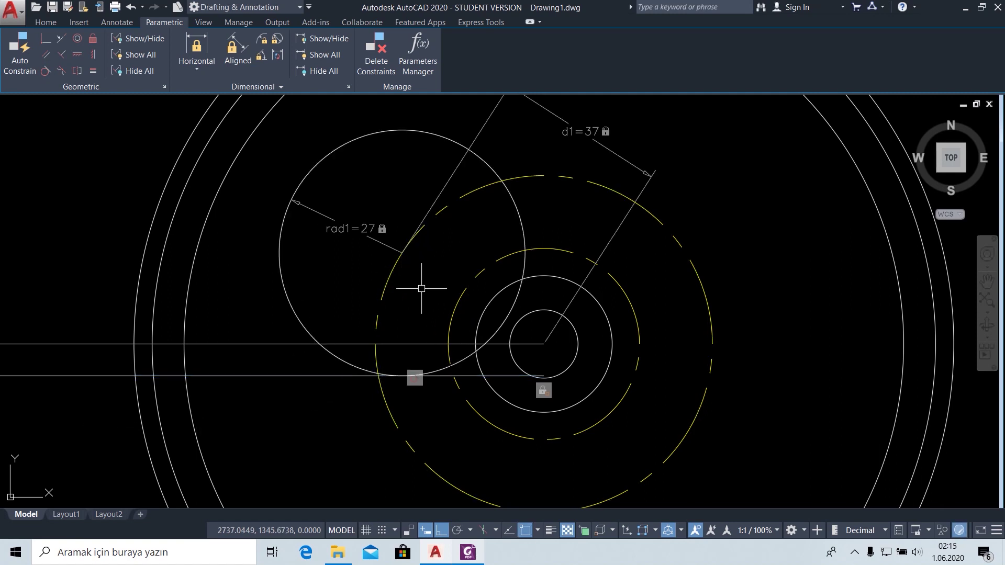
scroll(411, 282, down, 3)
middle_drag(414, 283, 474, 265)
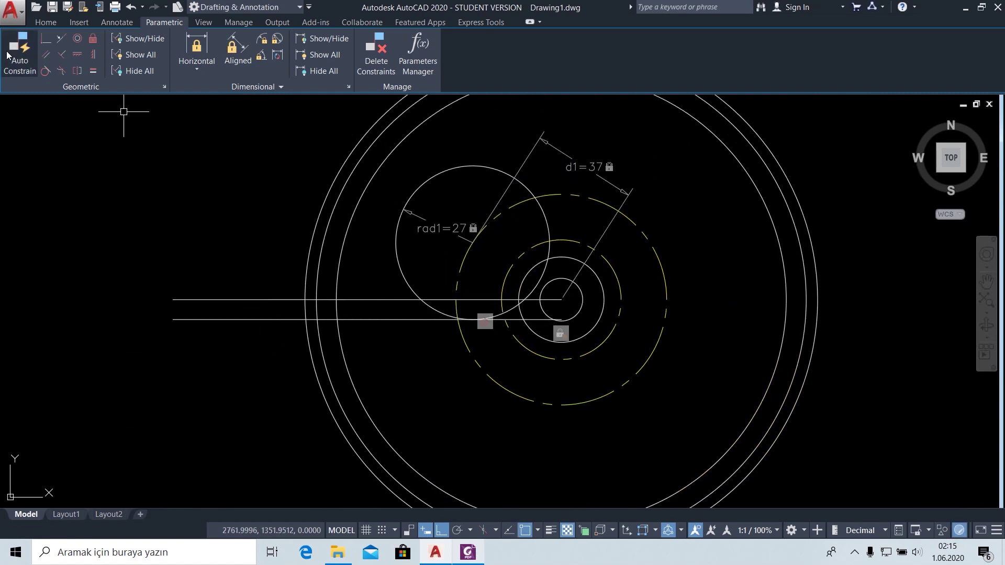
click(46, 22)
Draw a Tan-Tan-Radius circle of radius 47 touching the lower line and Ø74 centre-line circle.
click(74, 43)
click(74, 69)
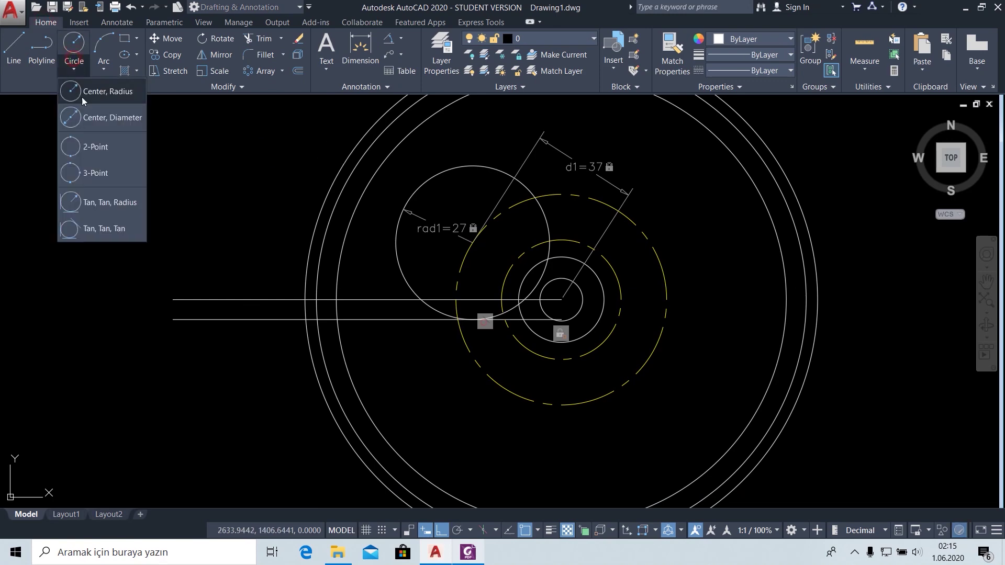
click(84, 203)
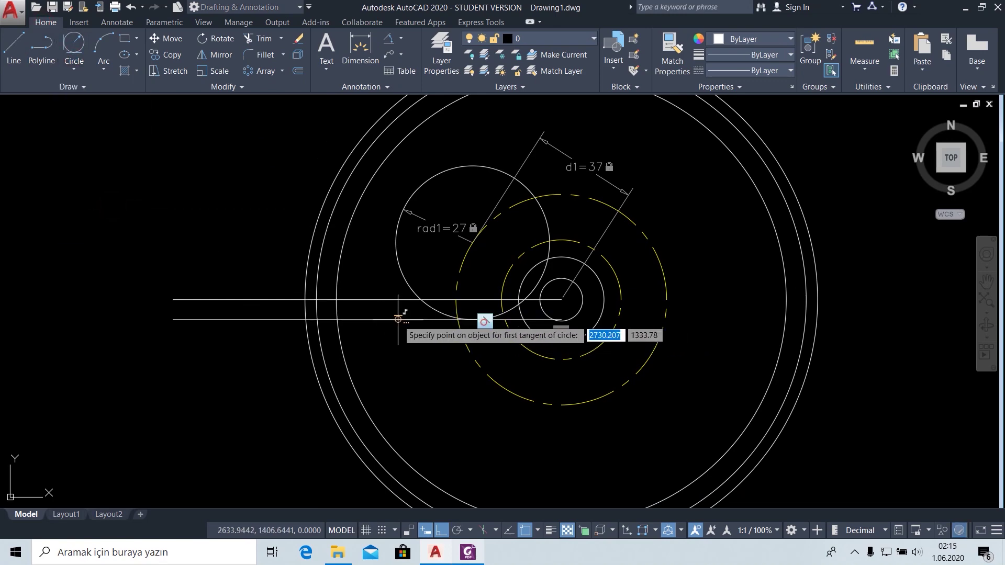
click(467, 553)
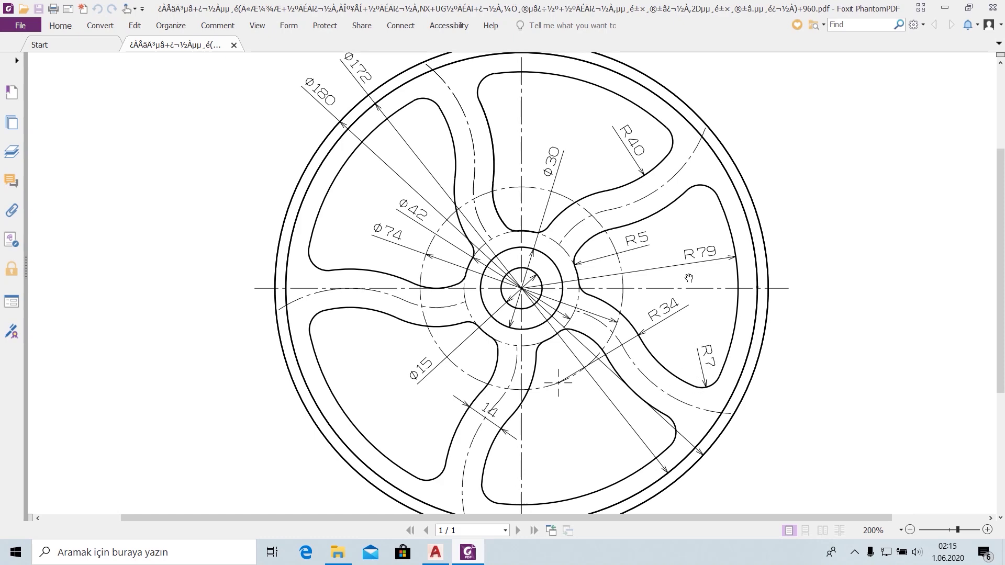
click(436, 553)
click(374, 299)
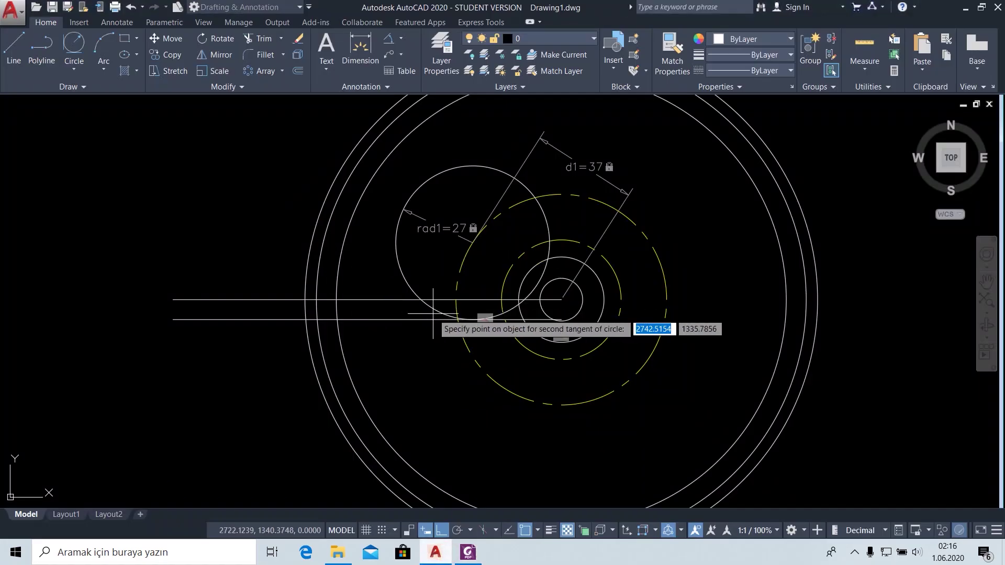
click(439, 318)
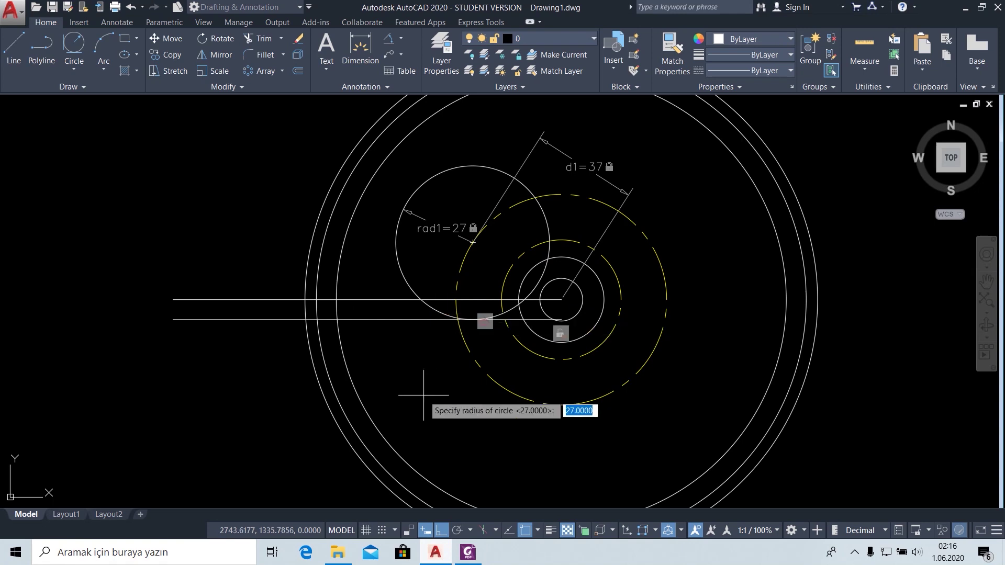
key(Return)
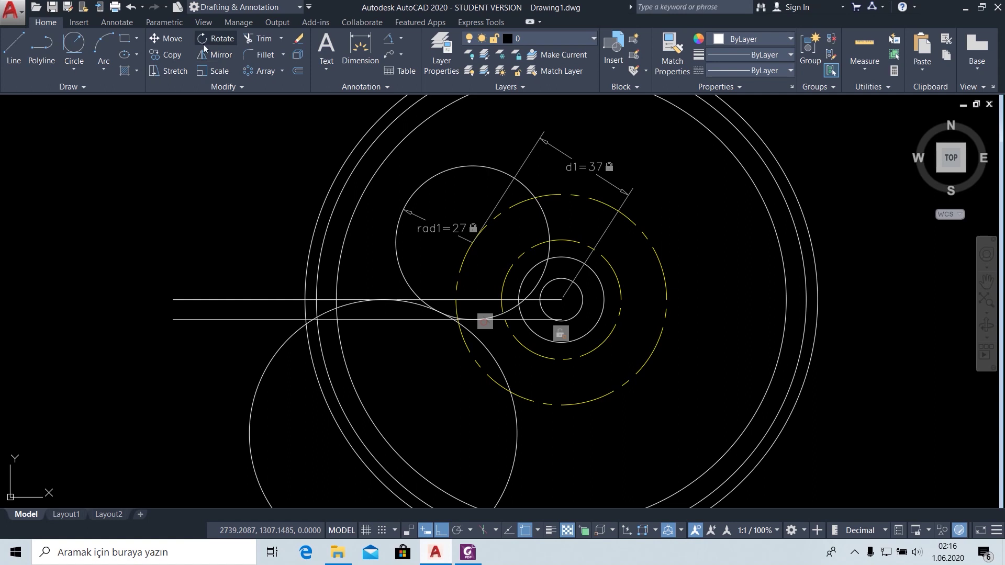
Trim away the radius-27 circle's upper-left arc, using all objects as cutting edges.
click(260, 38)
key(Return)
click(522, 187)
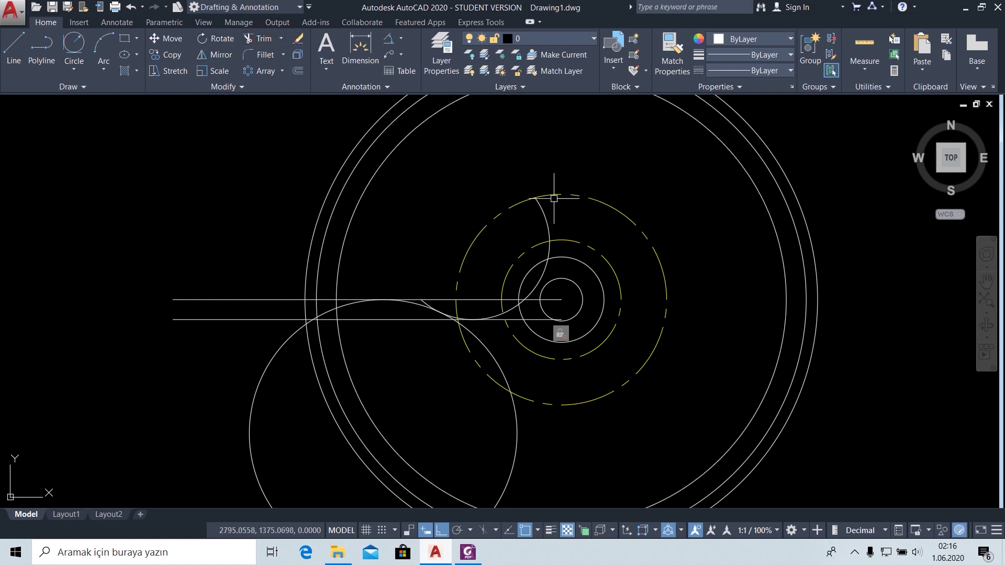
click(265, 41)
key(Return)
click(476, 554)
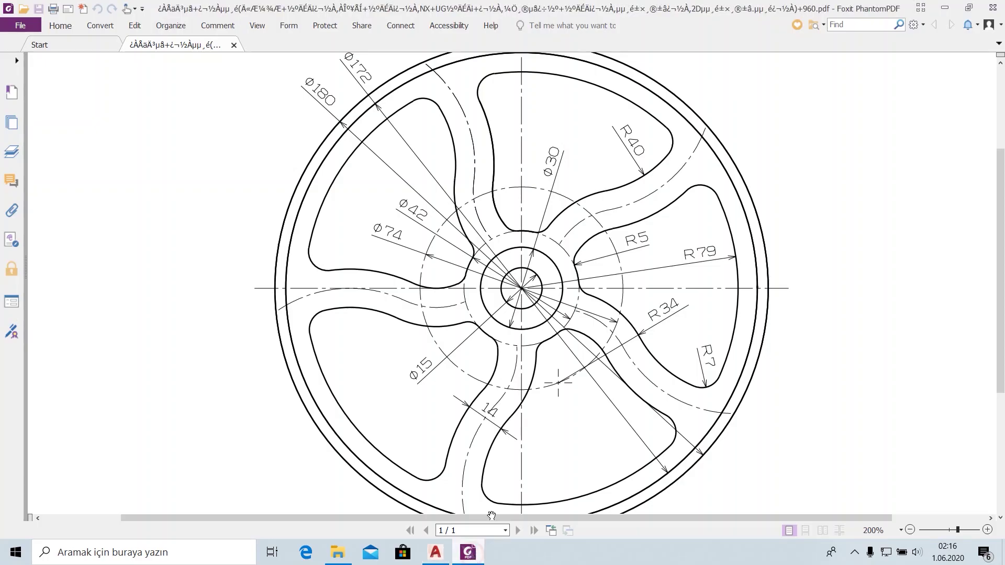
click(463, 554)
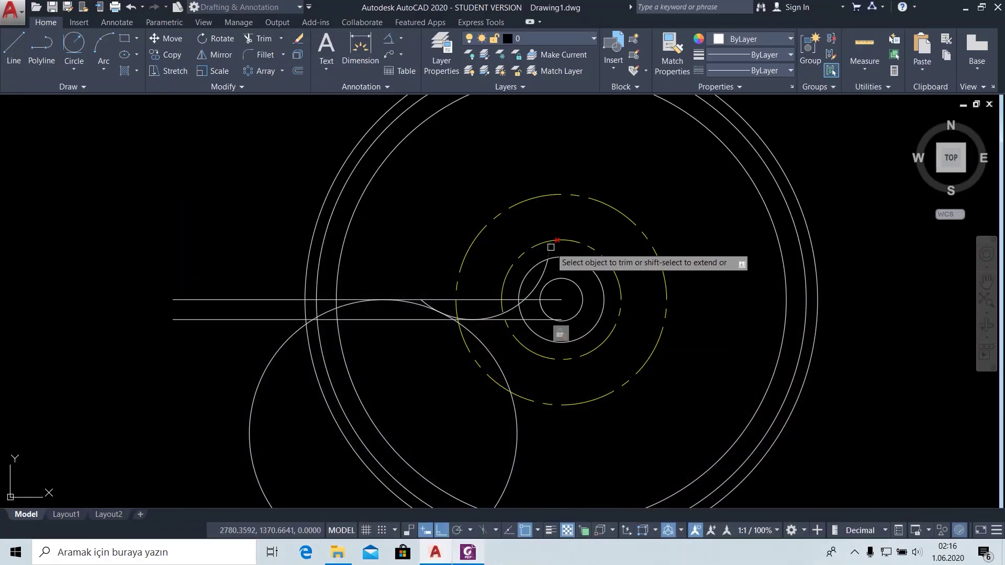
Trim the excess arc piece near the horizontal guide lines.
scroll(551, 248, up, 4)
scroll(479, 383, up, 1)
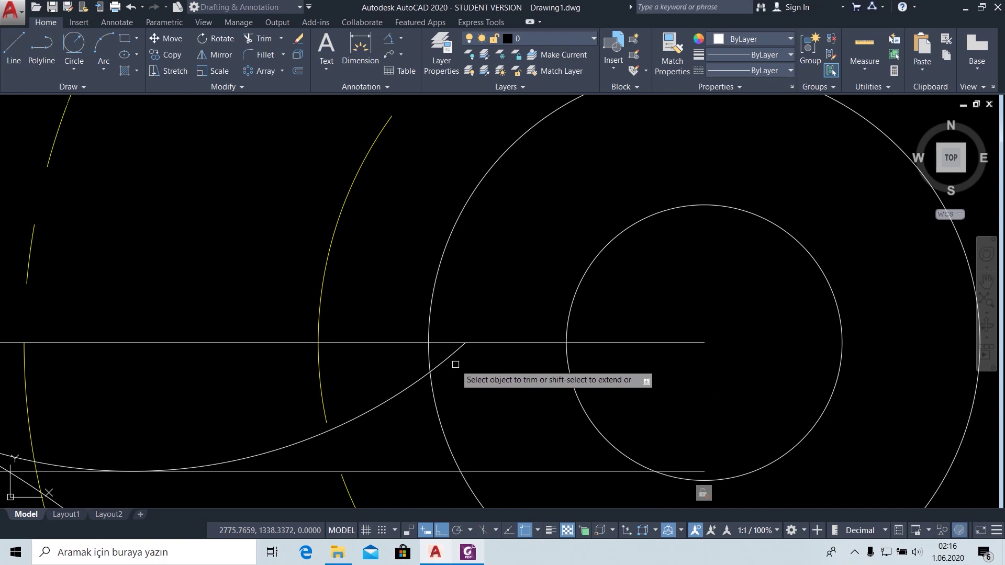
scroll(412, 380, up, 1)
scroll(412, 380, down, 2)
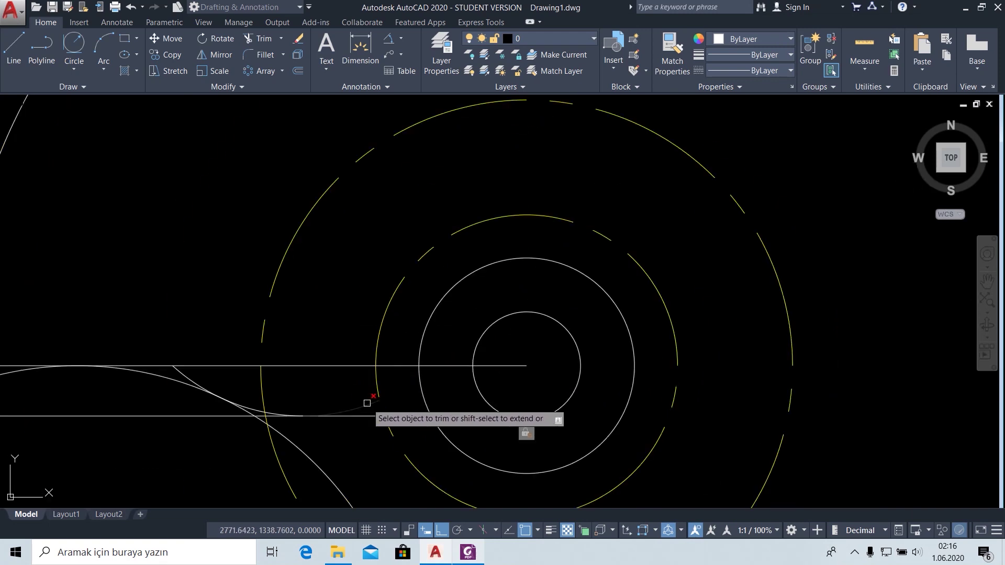
click(368, 403)
middle_drag(307, 385, 458, 321)
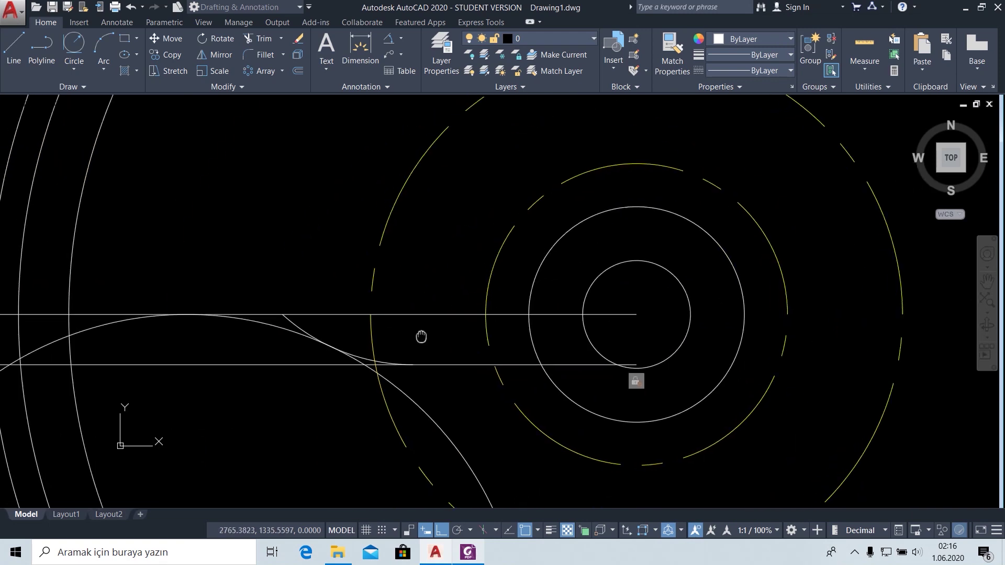
Compare the trimmed spoke edge against the reference PDF, zooming the view.
click(466, 553)
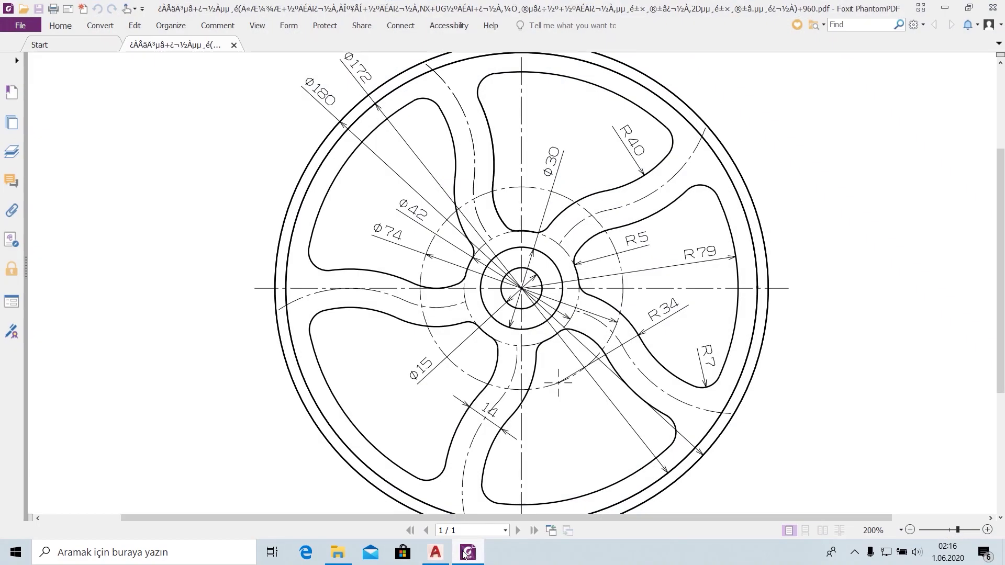
click(465, 554)
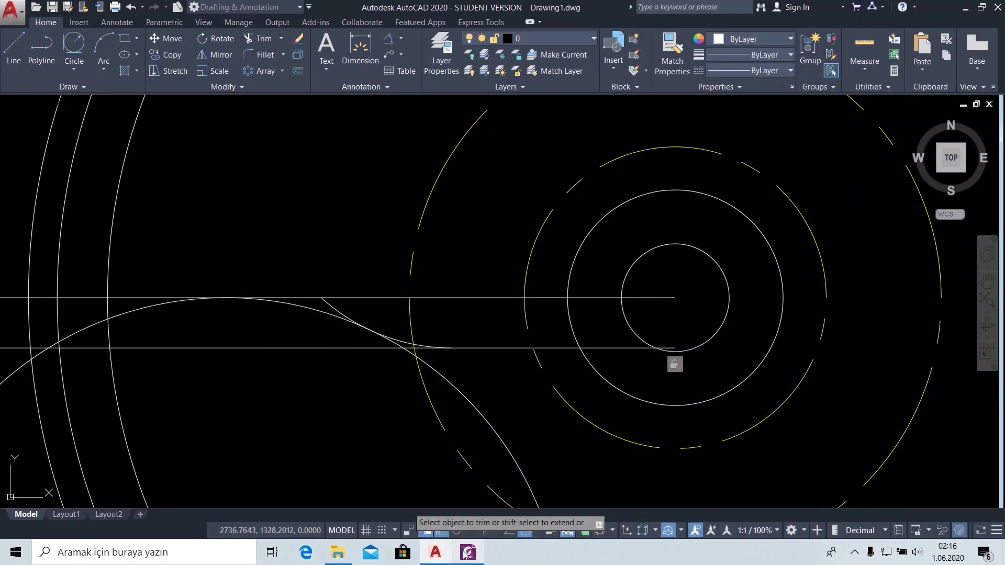
click(465, 554)
click(465, 554)
click(465, 554)
scroll(408, 503, up, 2)
scroll(510, 419, down, 2)
scroll(393, 436, down, 1)
scroll(392, 389, up, 1)
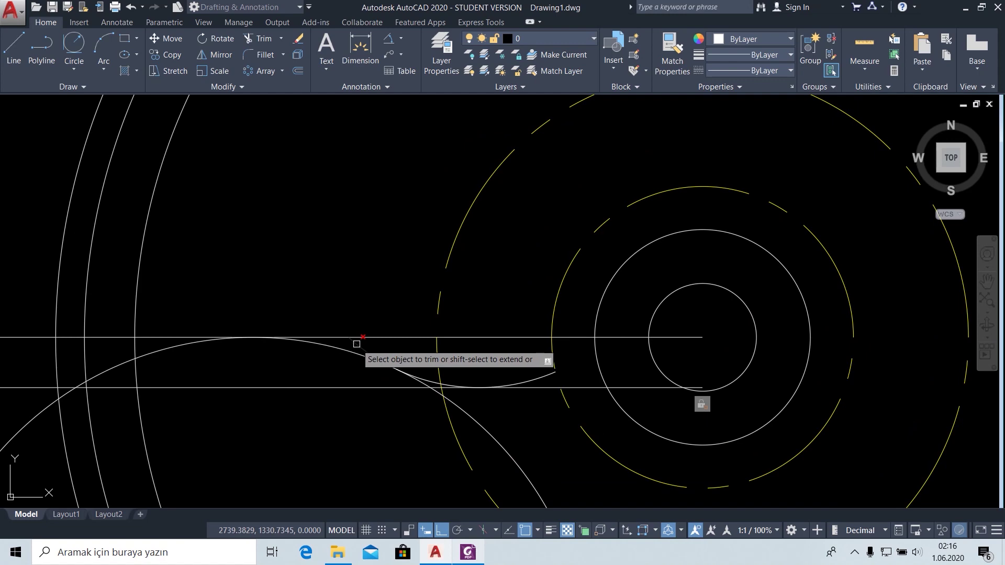
scroll(514, 438, down, 2)
Fence-trim the large circle's lower-left arc and the arc piece near the outer rim.
middle_drag(513, 437, 537, 262)
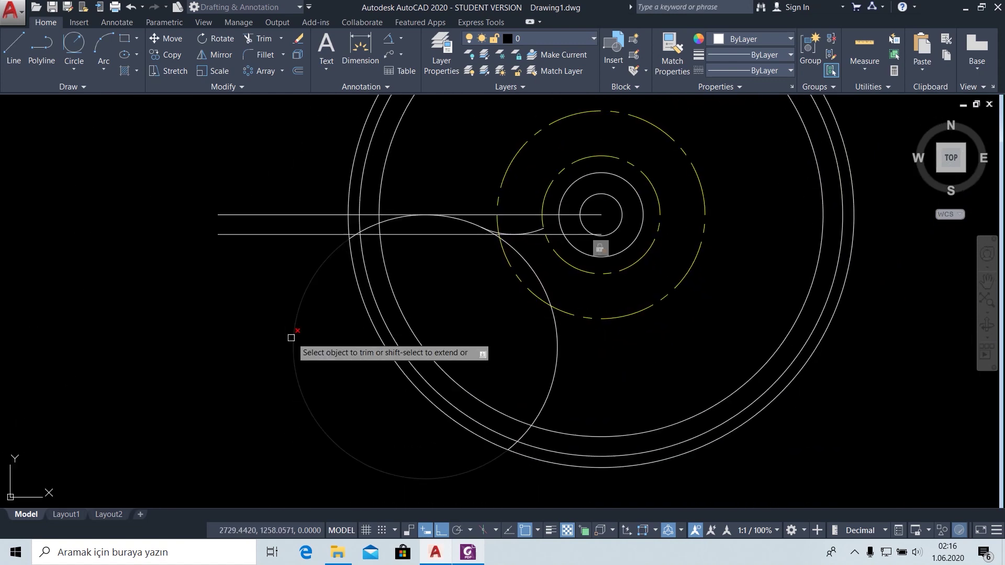
click(296, 388)
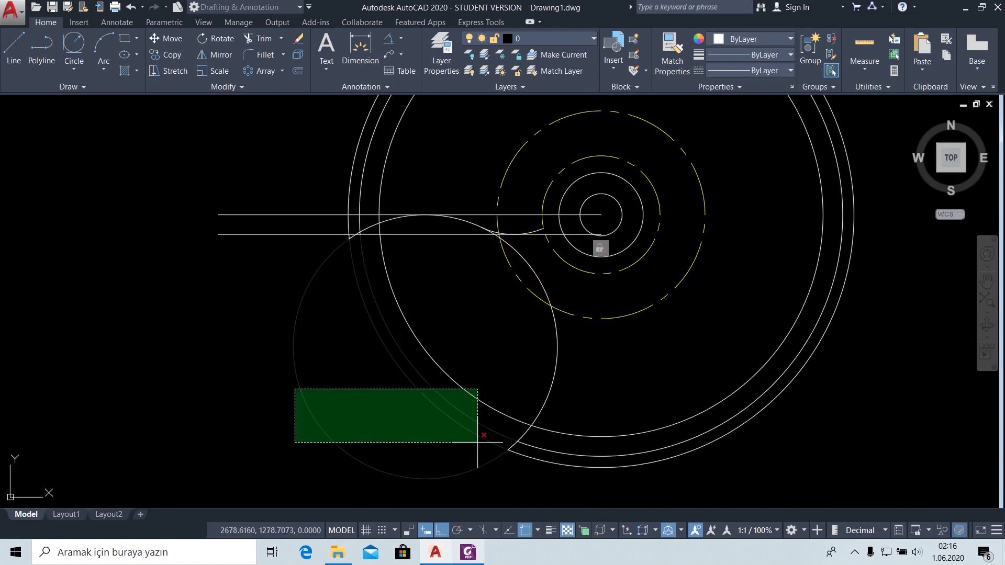
click(385, 478)
scroll(507, 459, up, 3)
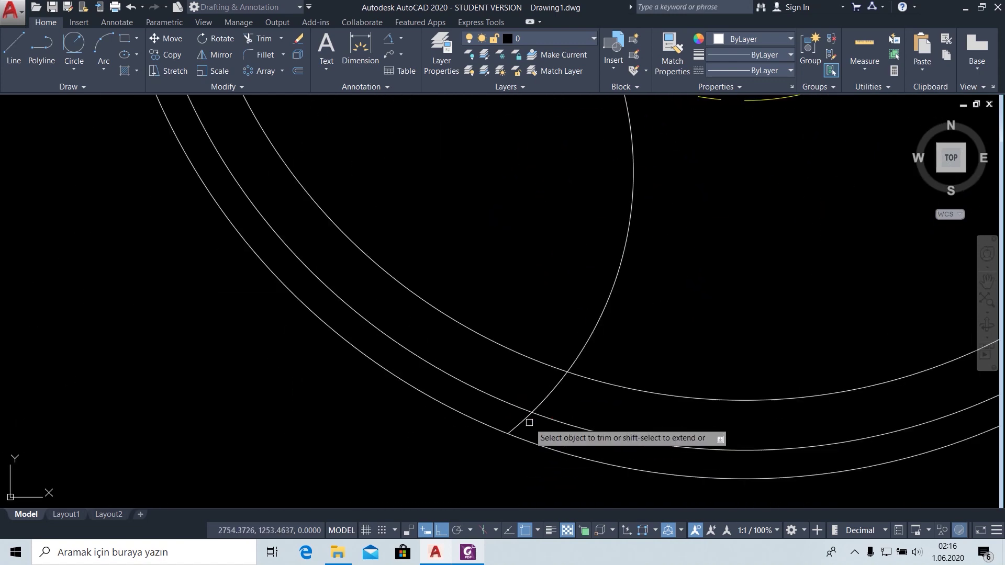
click(553, 396)
scroll(588, 337, down, 5)
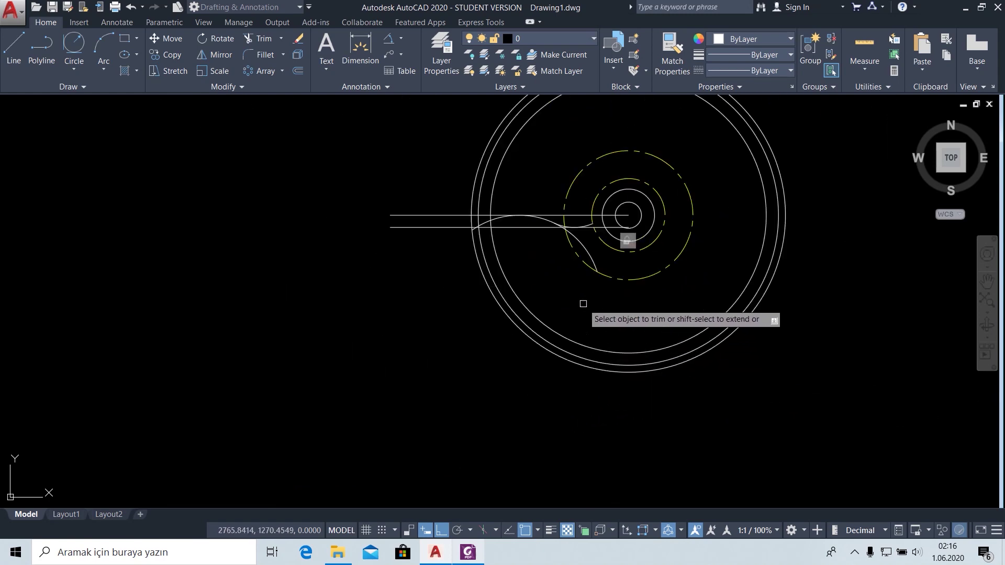
scroll(568, 385, up, 5)
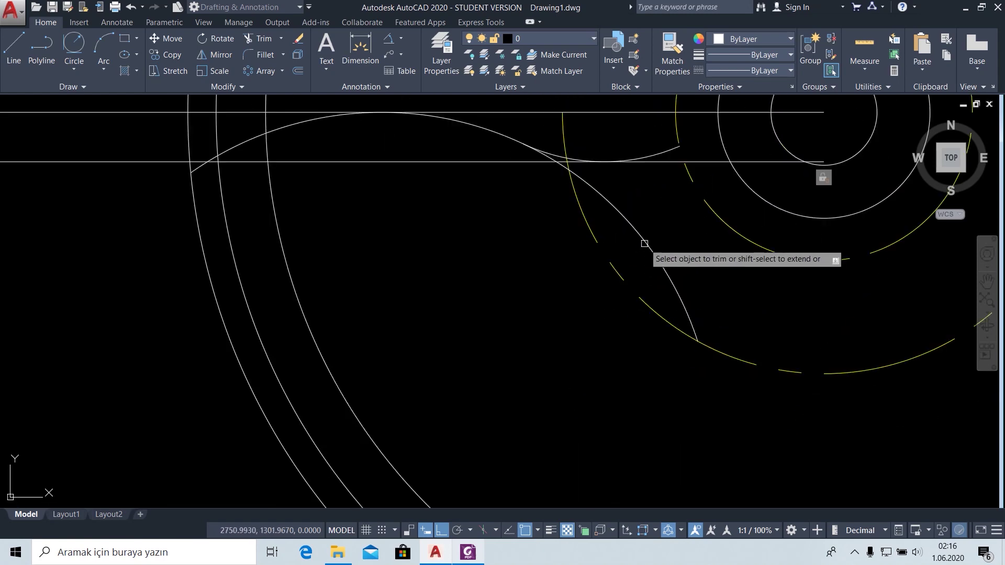
Trim the small leftover segment and the short stub at the spoke's end.
middle_drag(644, 244, 675, 359)
scroll(675, 360, up, 4)
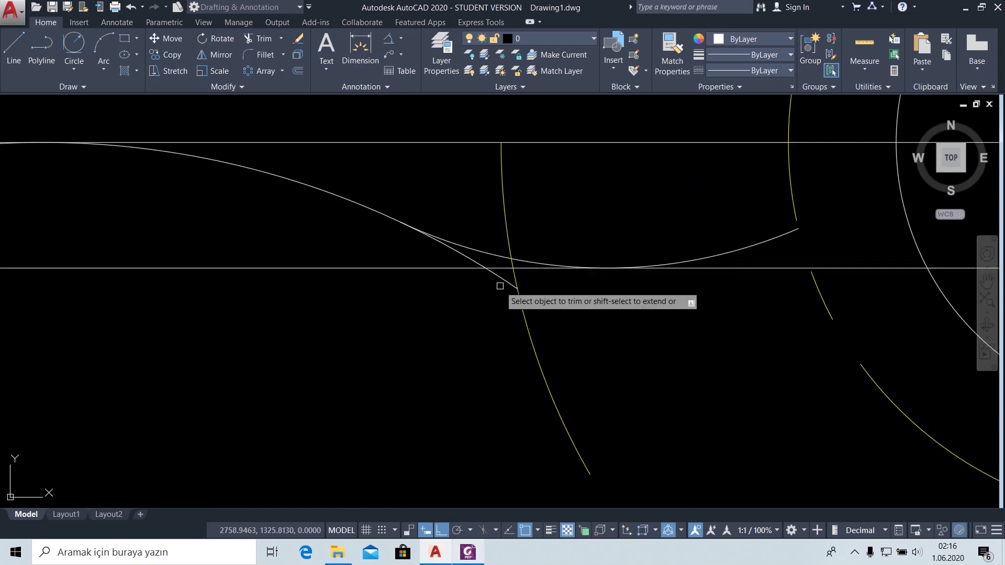
click(471, 259)
scroll(461, 283, down, 2)
scroll(461, 283, down, 2)
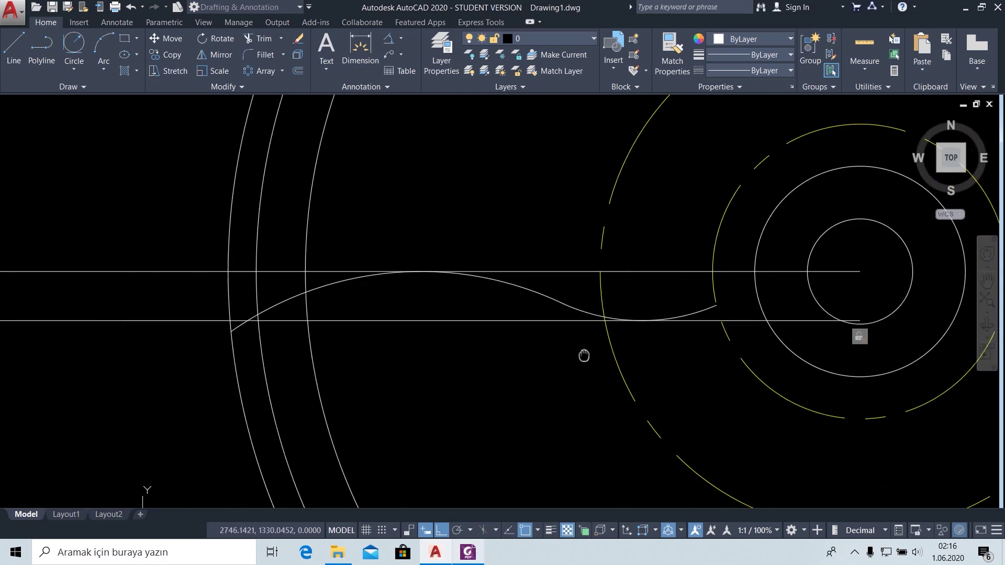
middle_drag(266, 310, 337, 340)
click(337, 339)
scroll(315, 352, up, 5)
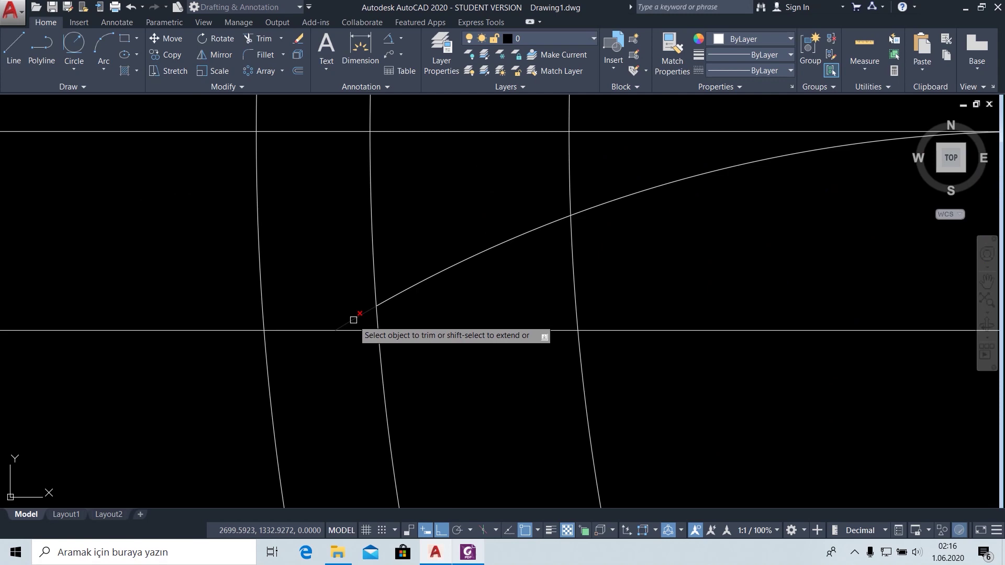
scroll(486, 285, down, 4)
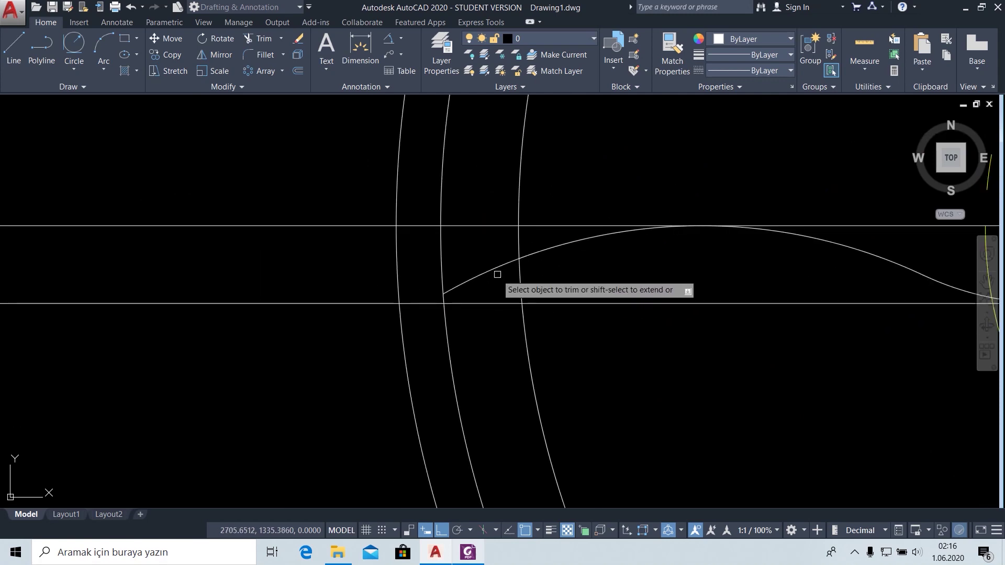
Compare with the PDF reference, then select both horizontal guide lines.
click(477, 554)
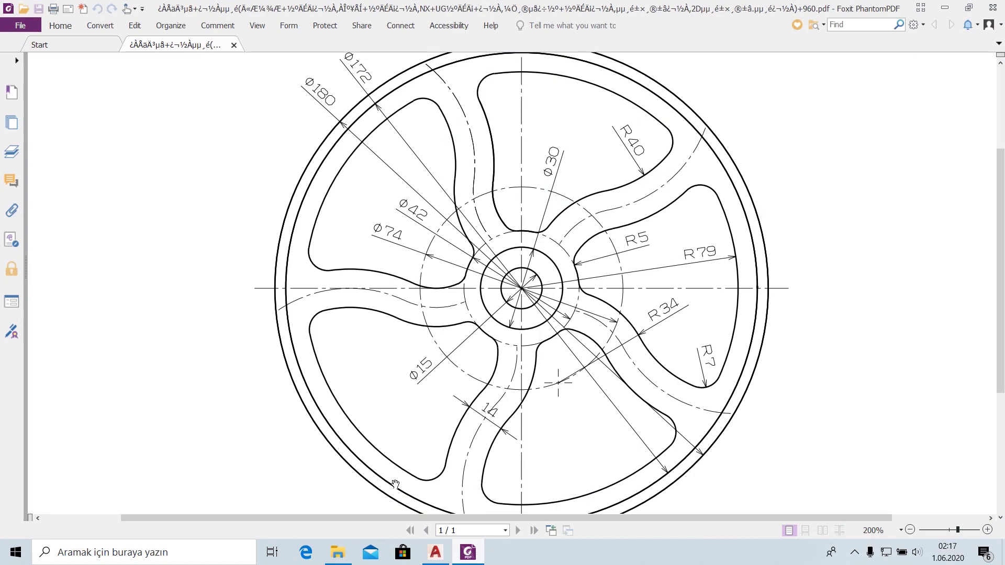
click(435, 552)
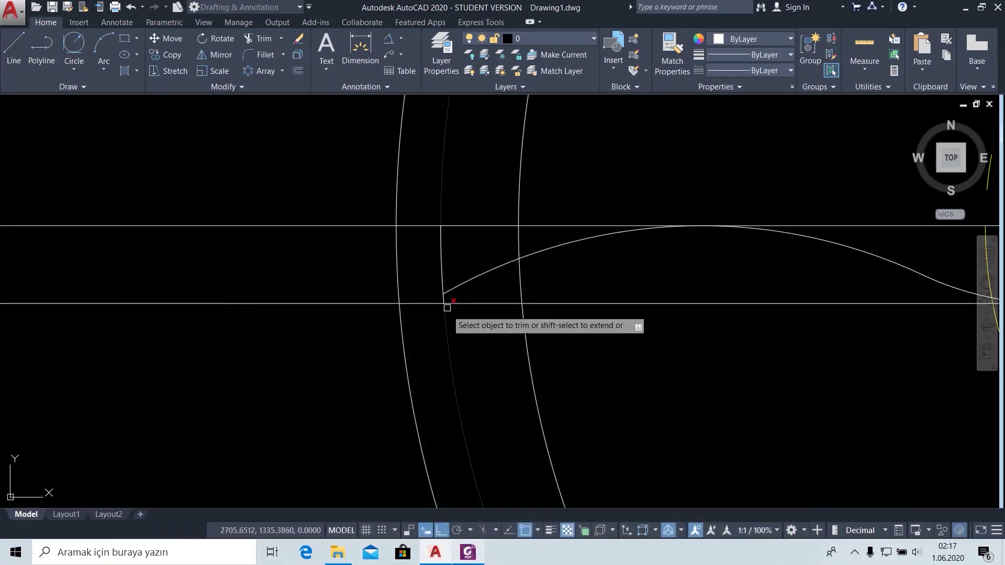
scroll(560, 343, down, 2)
middle_drag(634, 405, 419, 386)
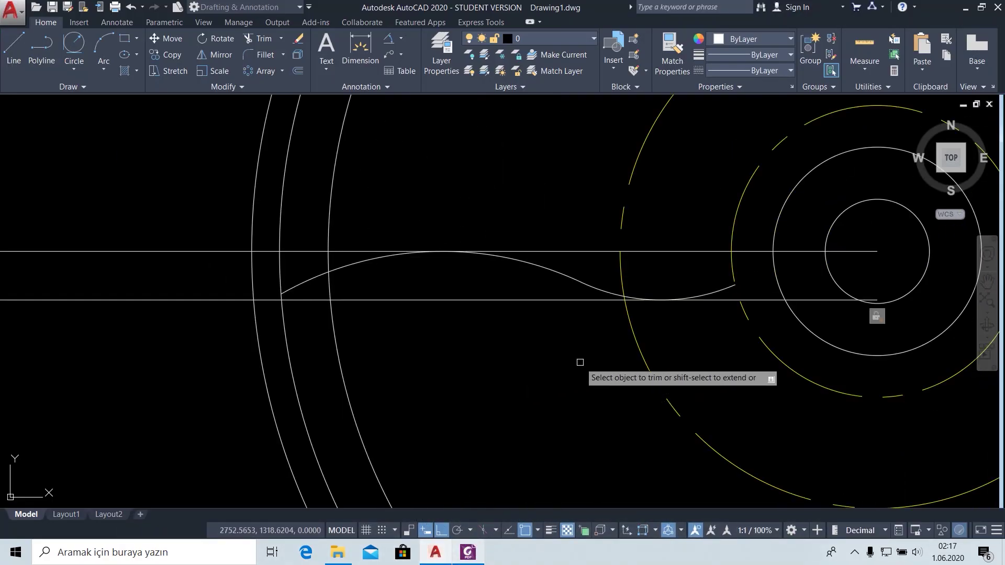
scroll(583, 361, down, 2)
click(587, 291)
click(556, 324)
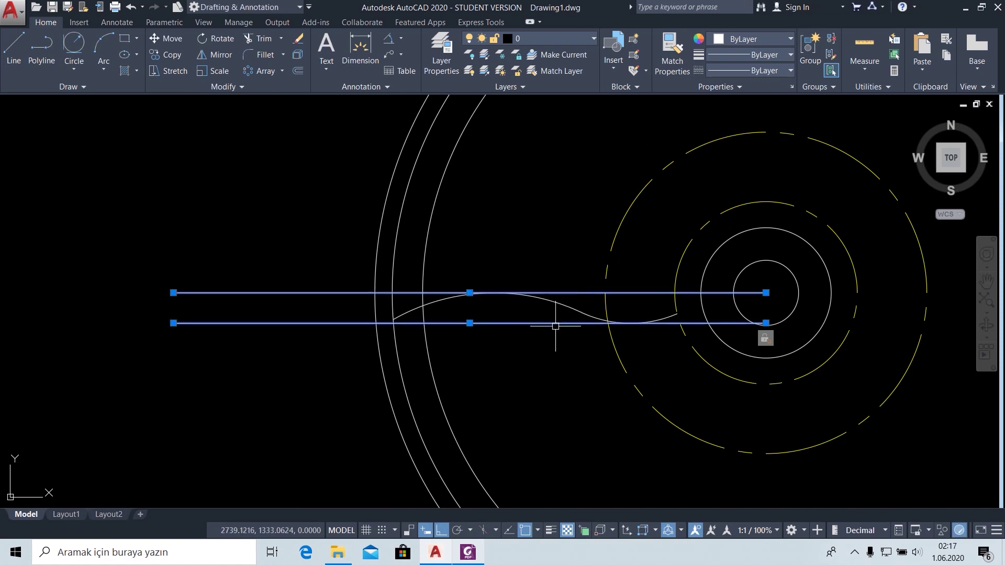
Delete the two horizontal guide lines and join the inner arc onto the spoke spline.
key(Delete)
scroll(550, 353, down, 2)
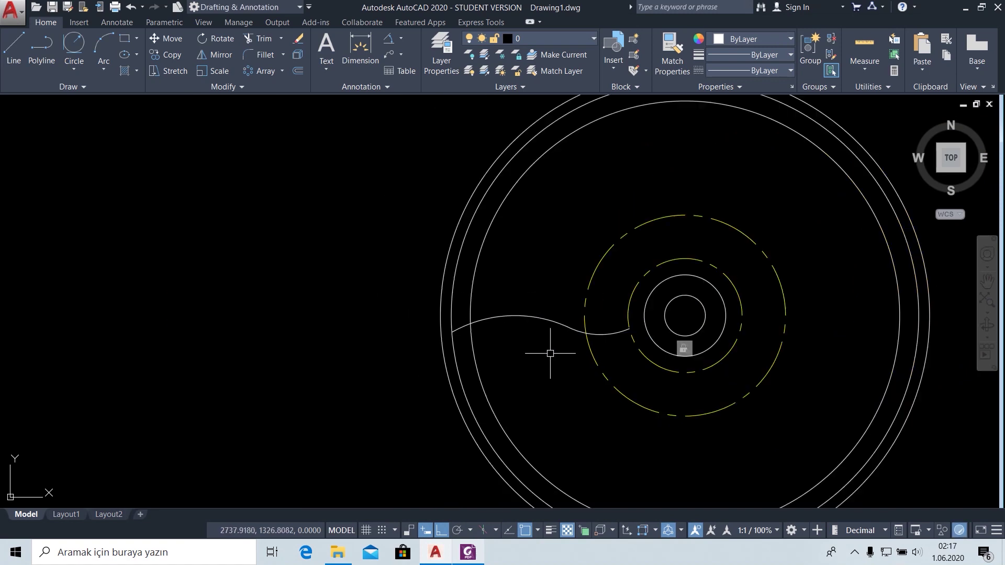
middle_drag(551, 355, 456, 343)
scroll(471, 385, down, 2)
middle_drag(472, 386, 446, 366)
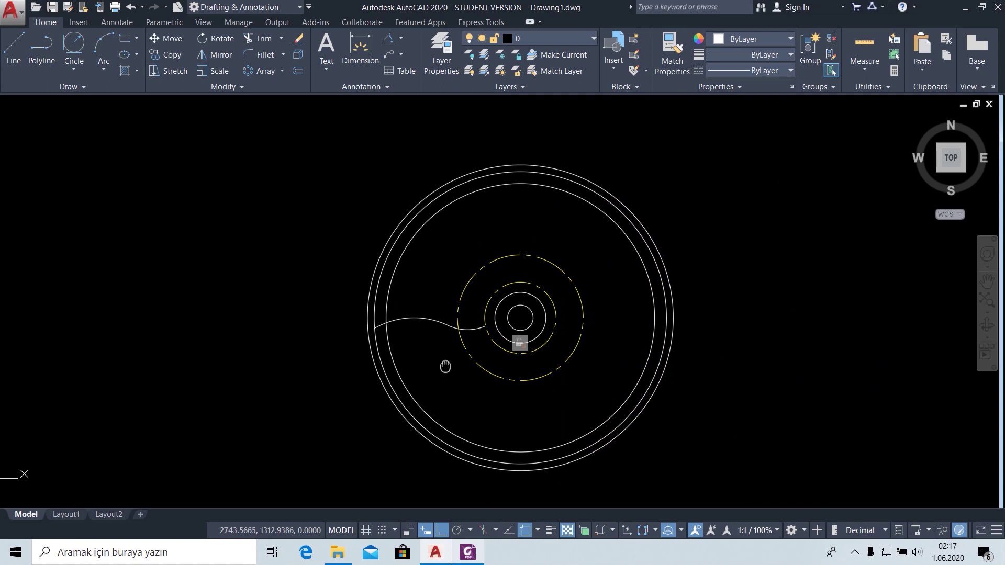
click(416, 318)
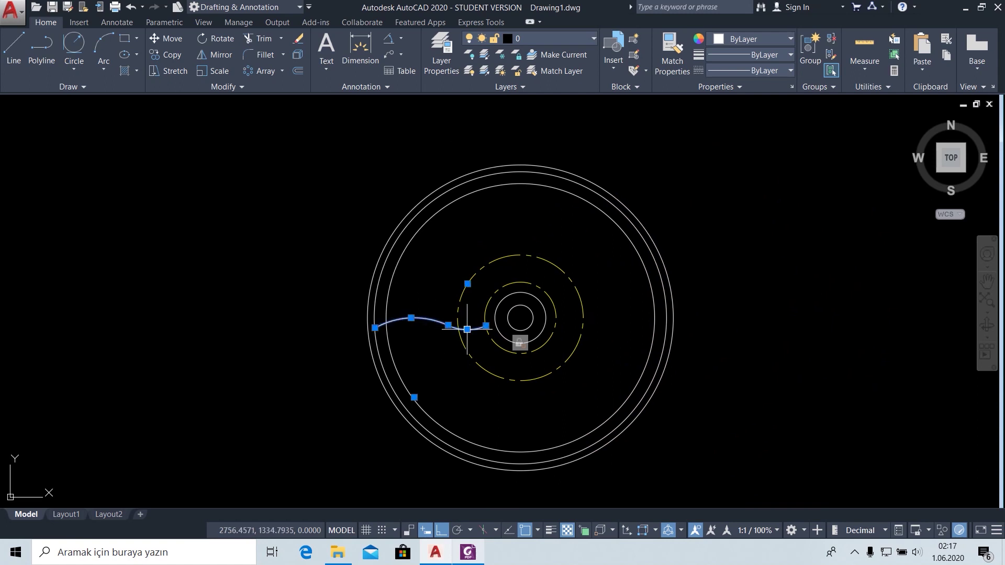
key(Return)
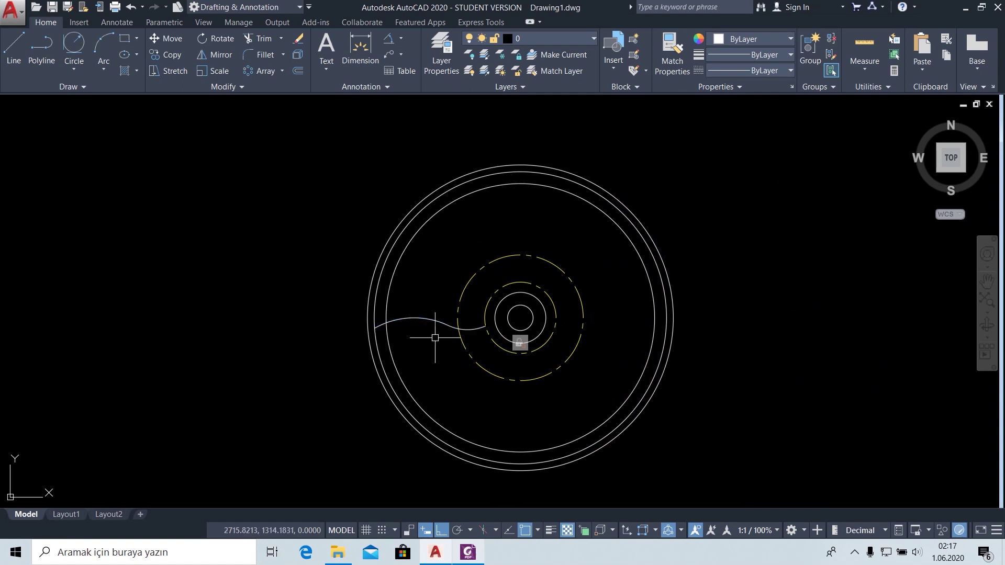
Polar-array the S-shaped spoke curve into 5 items around the hub centre.
click(436, 330)
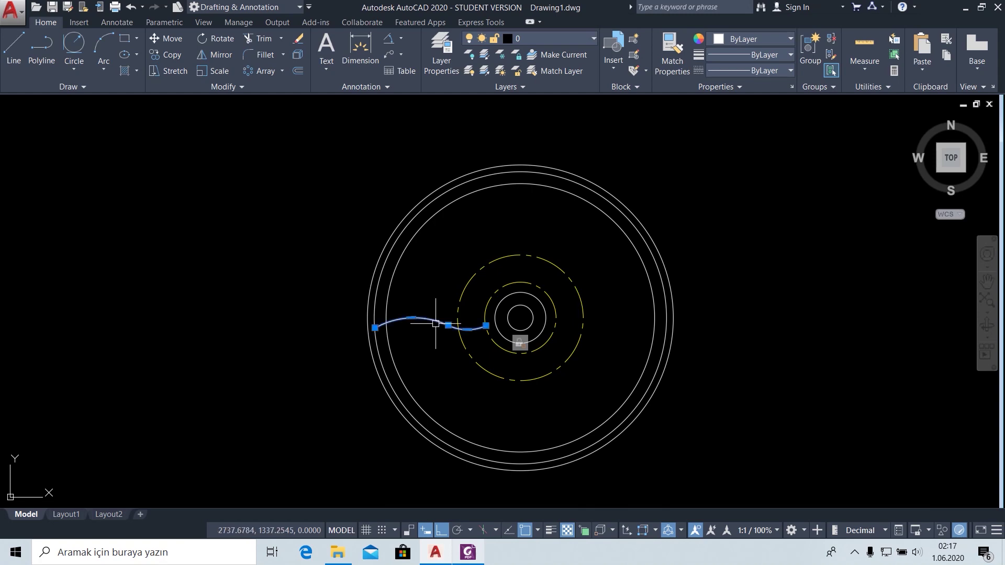
key(Escape)
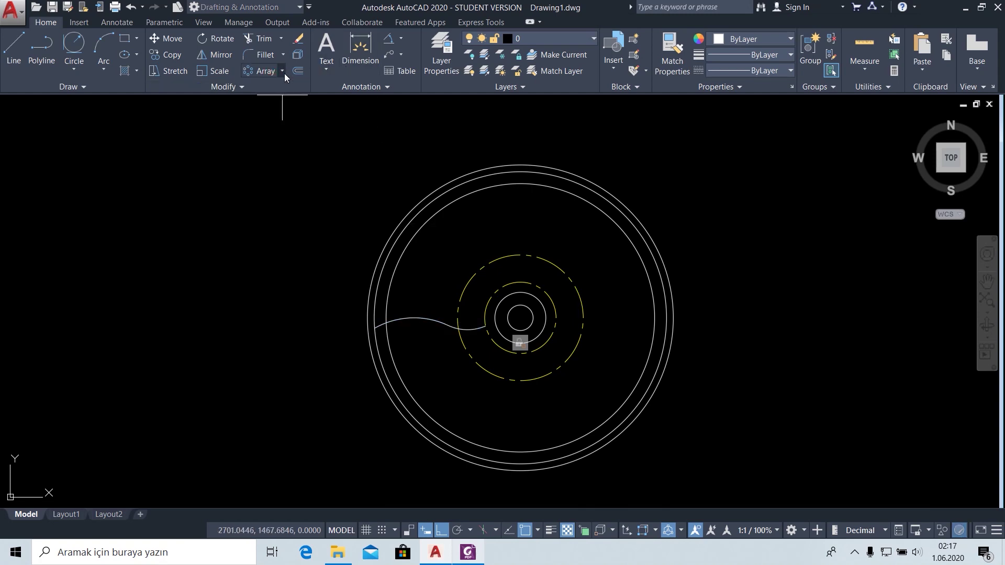
click(282, 71)
click(468, 552)
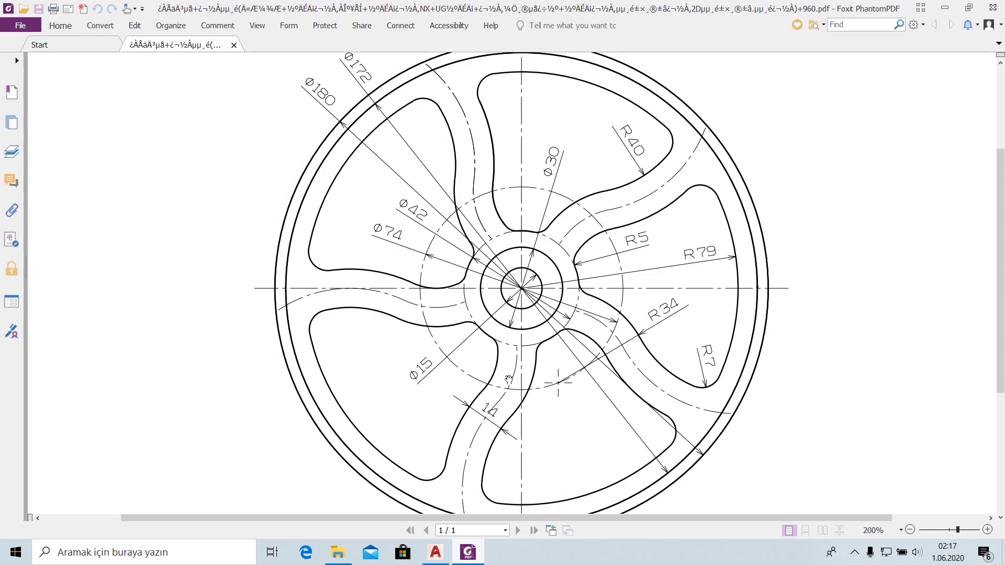
click(464, 555)
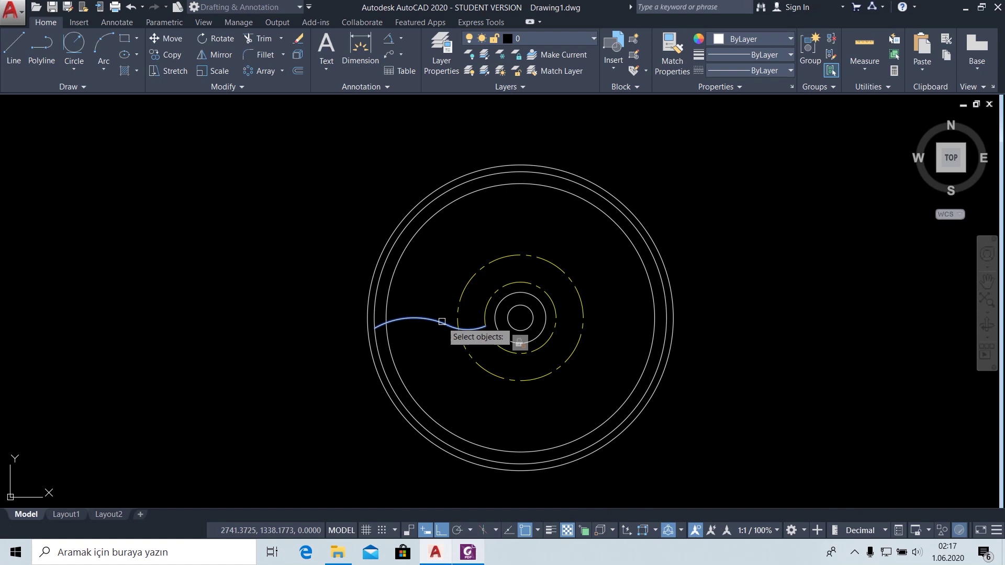
click(442, 322)
key(Return)
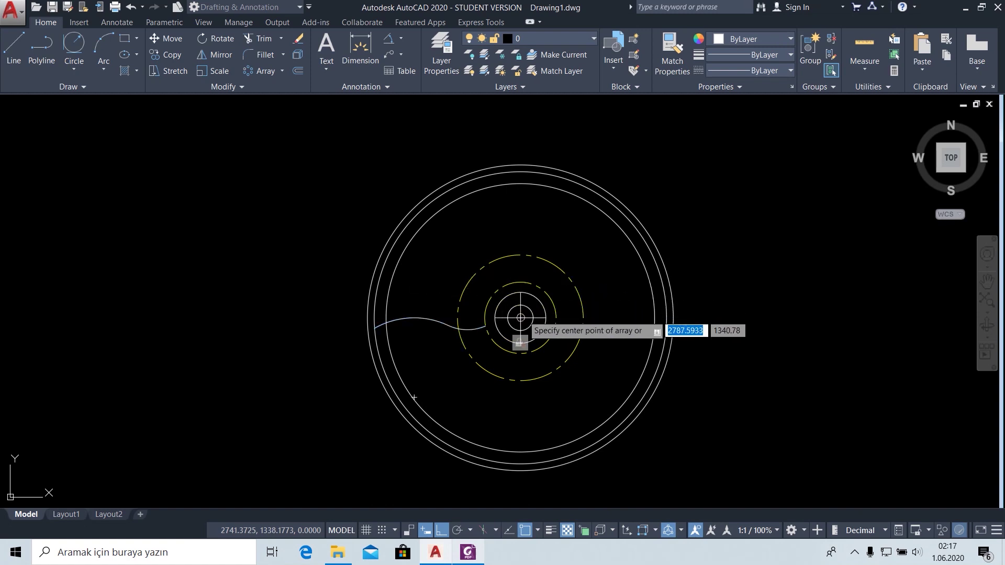
click(520, 318)
text(5)
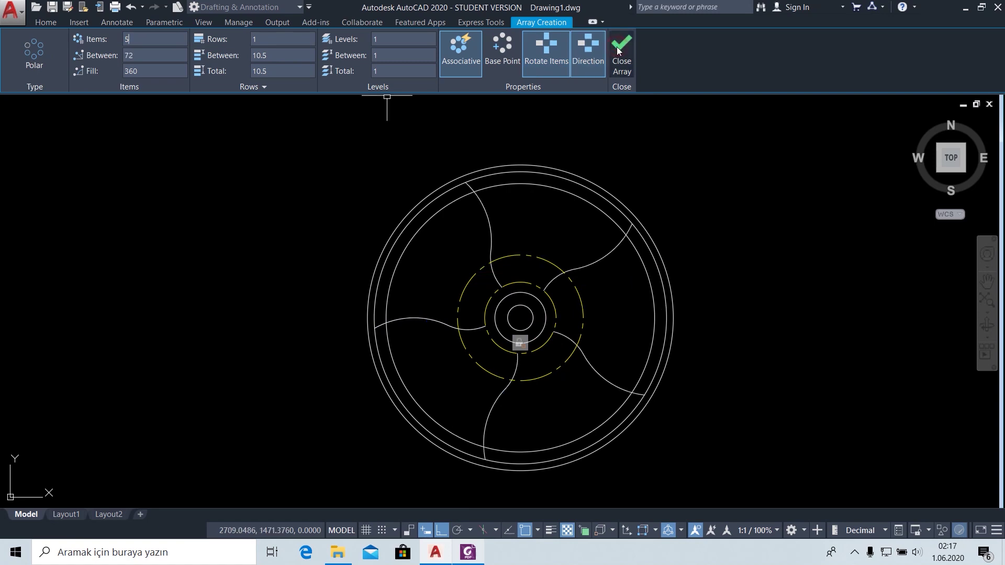
click(619, 50)
scroll(611, 348, up, 2)
scroll(613, 351, up, 2)
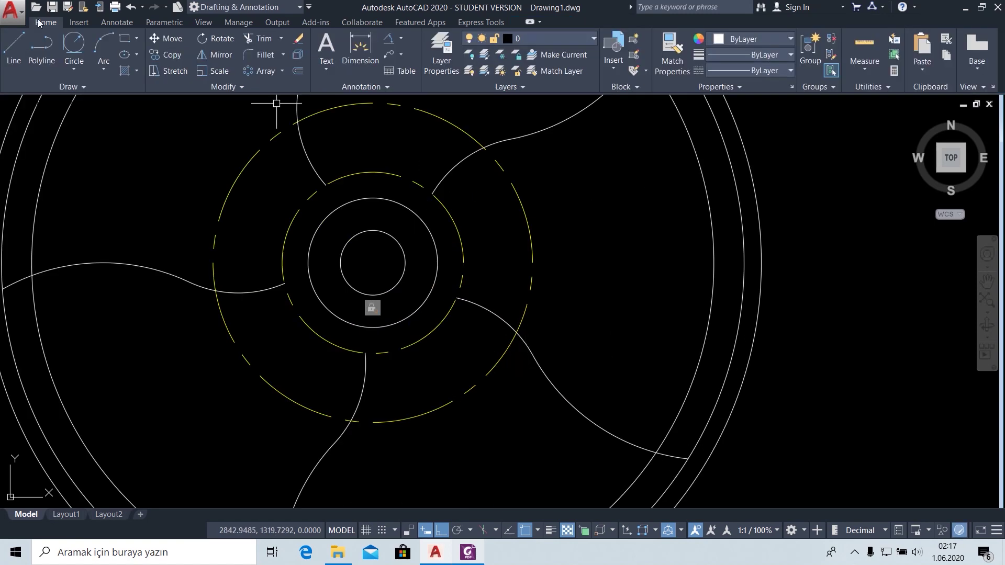
text(of)
Cancel a stray offset and delete the hub circle's constraint on the Parametric tab.
key(Return)
key(Return)
key(Escape)
scroll(551, 352, down, 4)
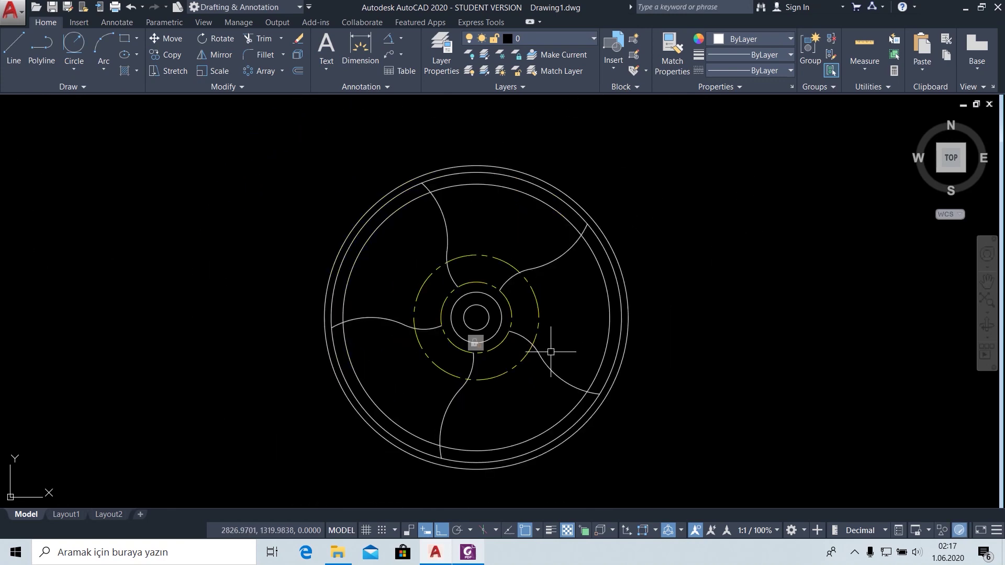
scroll(550, 352, up, 2)
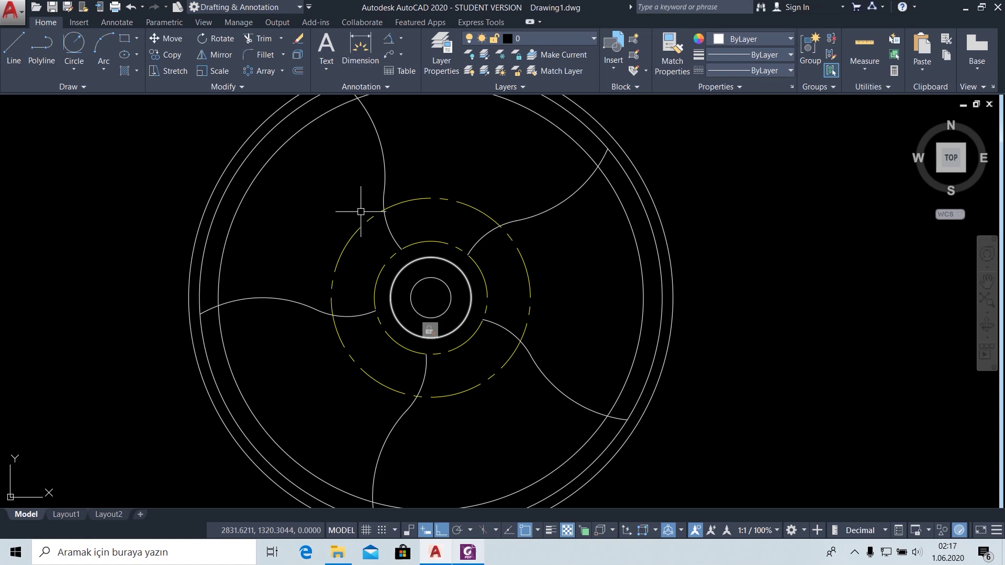
click(167, 24)
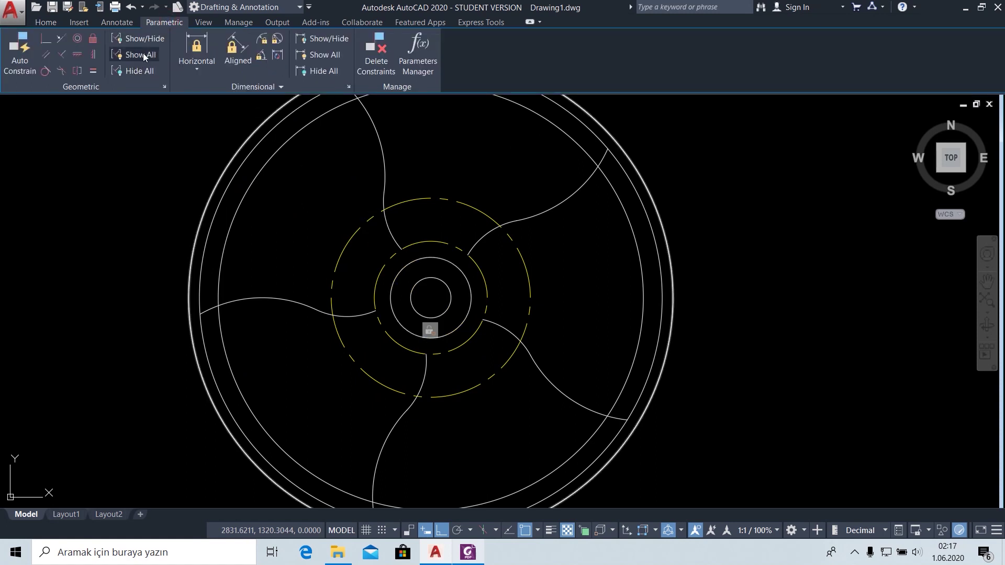
right_click(432, 330)
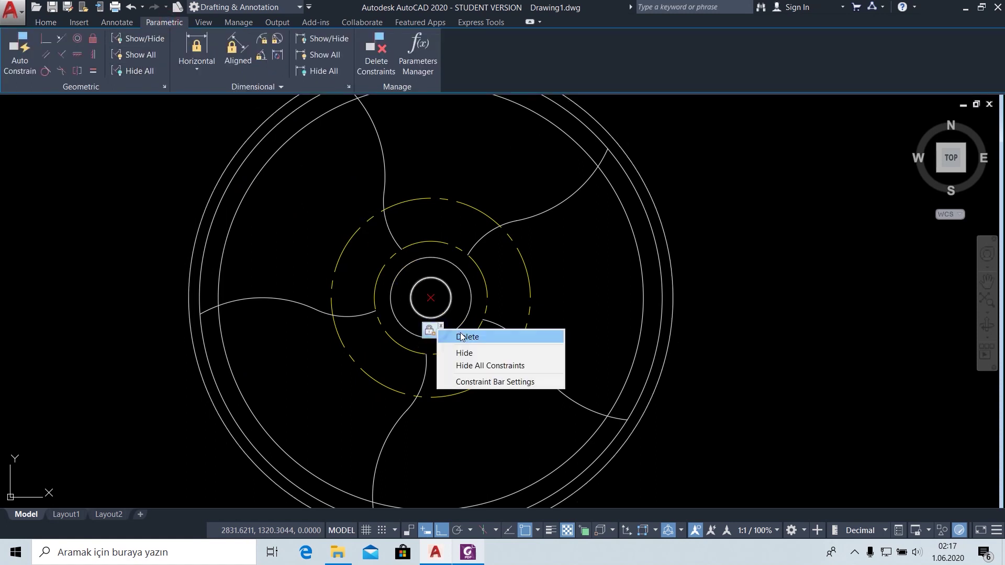
click(462, 336)
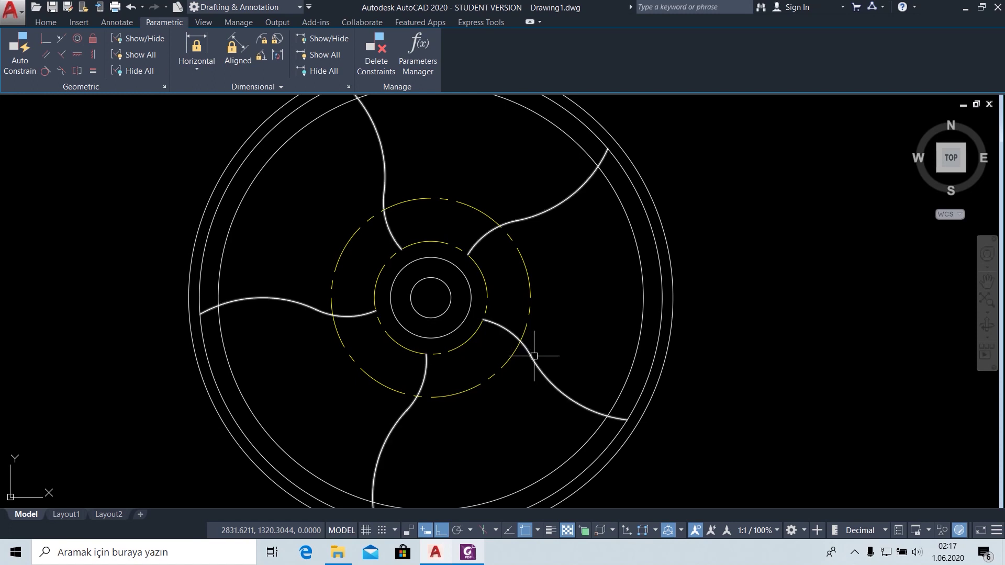
Explode the five-spoke polar array into separate curves with EXPLODE.
text(EXPL)
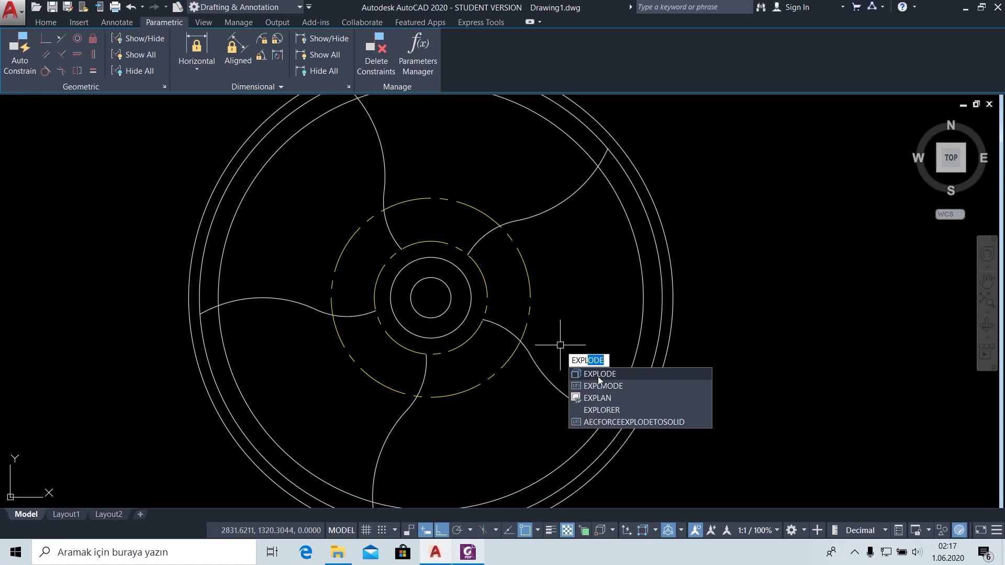
click(598, 376)
click(559, 386)
key(Return)
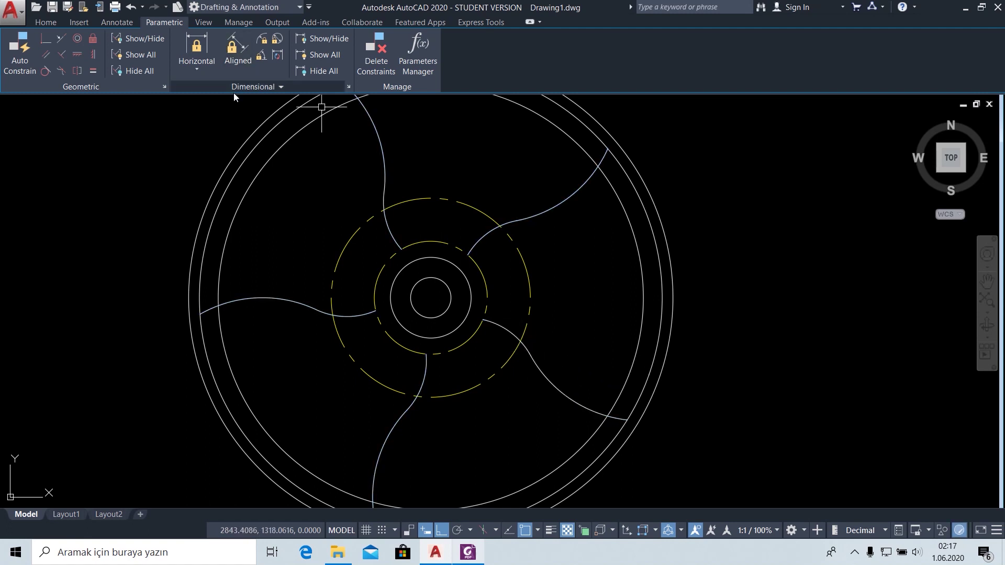
click(55, 26)
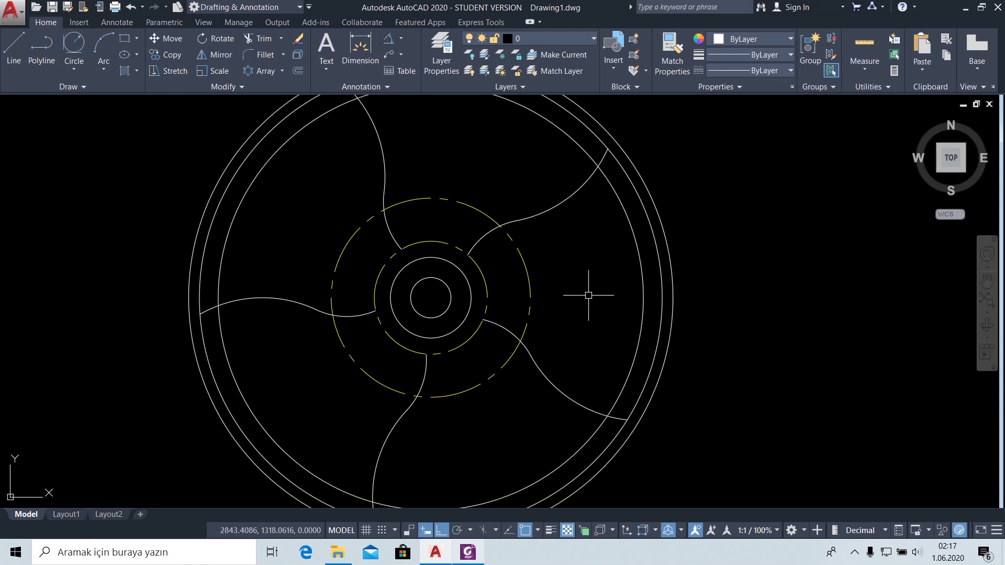
text(o)
Offset a copy of the S-shaped spoke curve beside it.
key(Return)
key(Return)
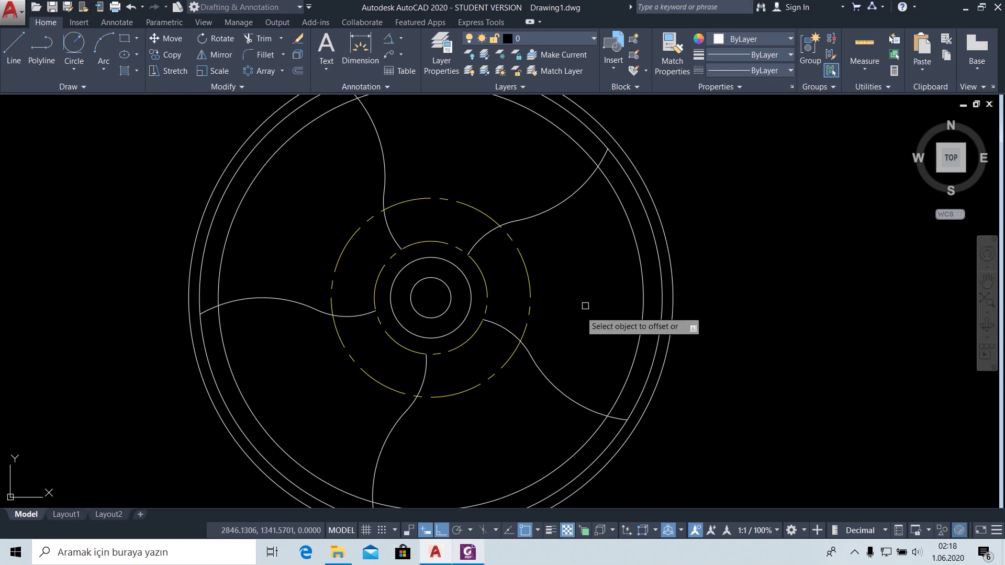
click(547, 373)
click(595, 330)
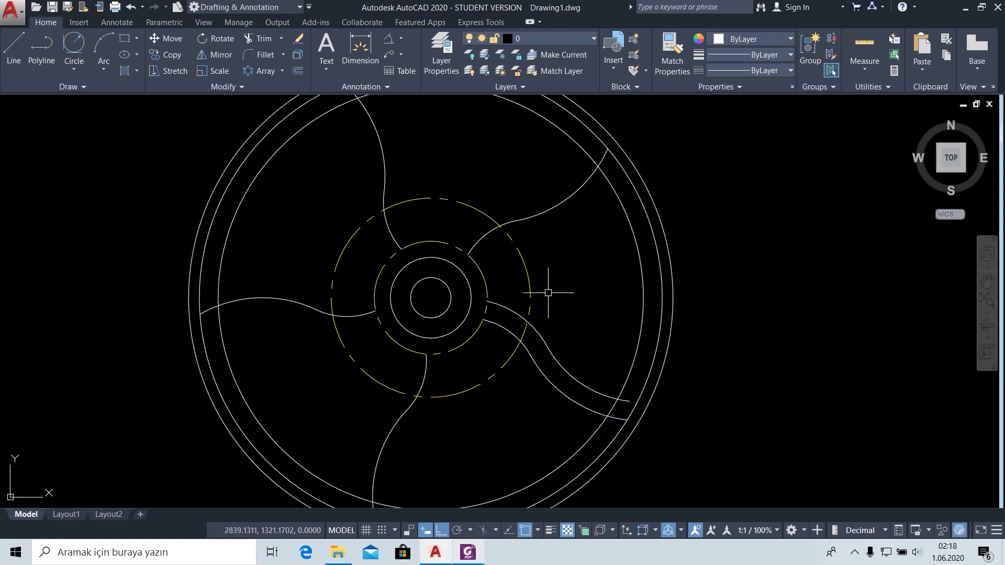
Start dimensioning the R34 spoke arc, recheck the PDF sizes, then cancel the dimension.
click(366, 55)
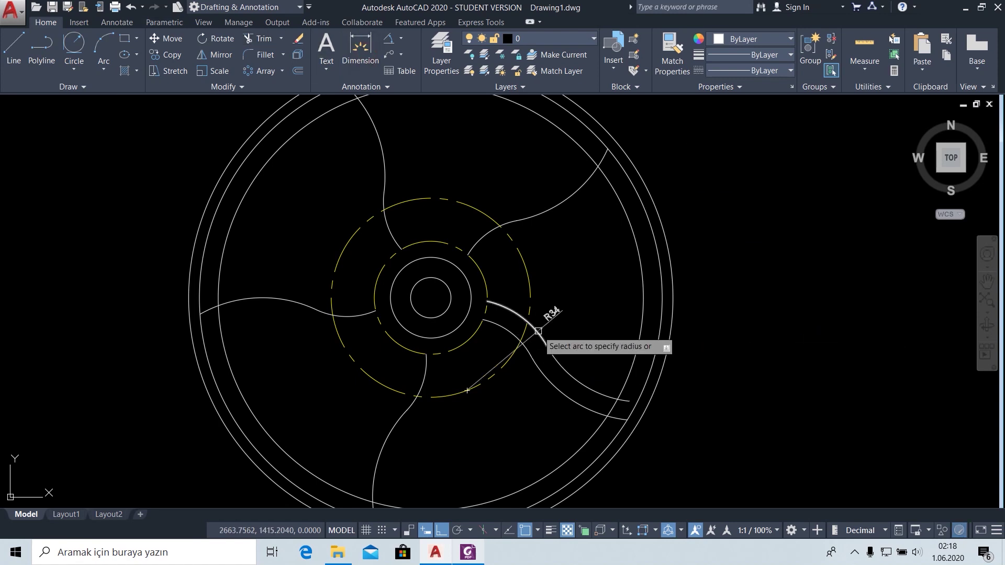
click(468, 553)
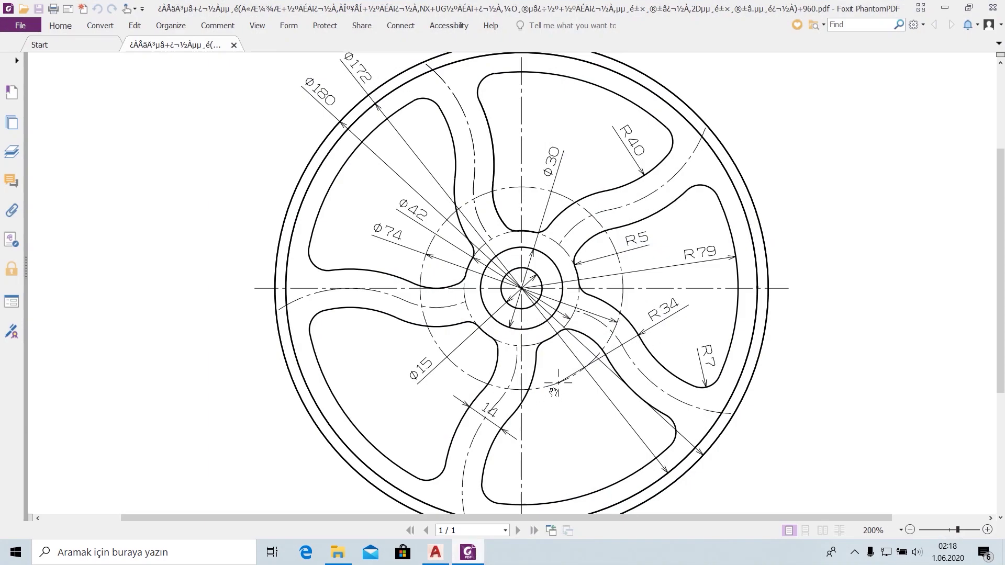
click(467, 555)
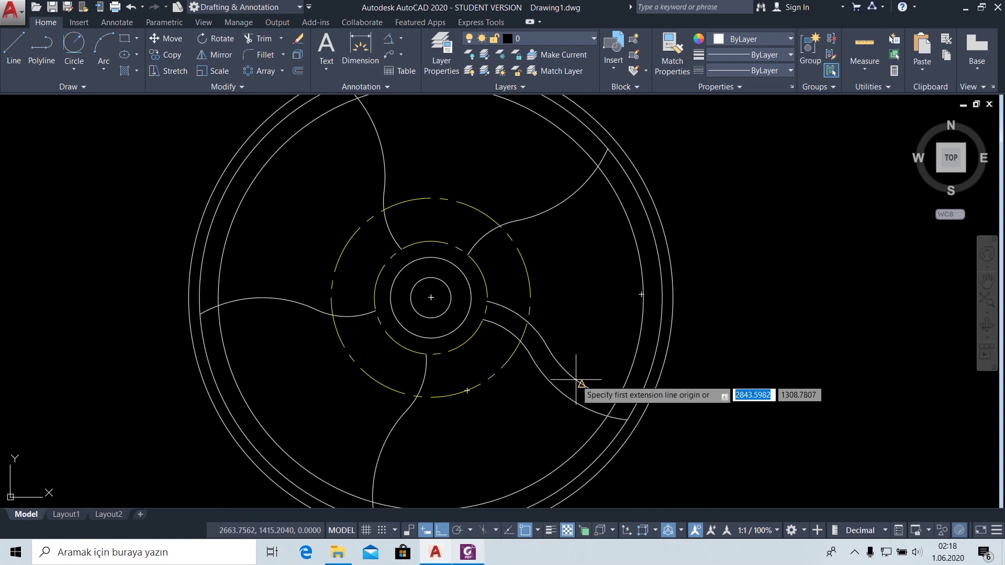
key(alt+Tab)
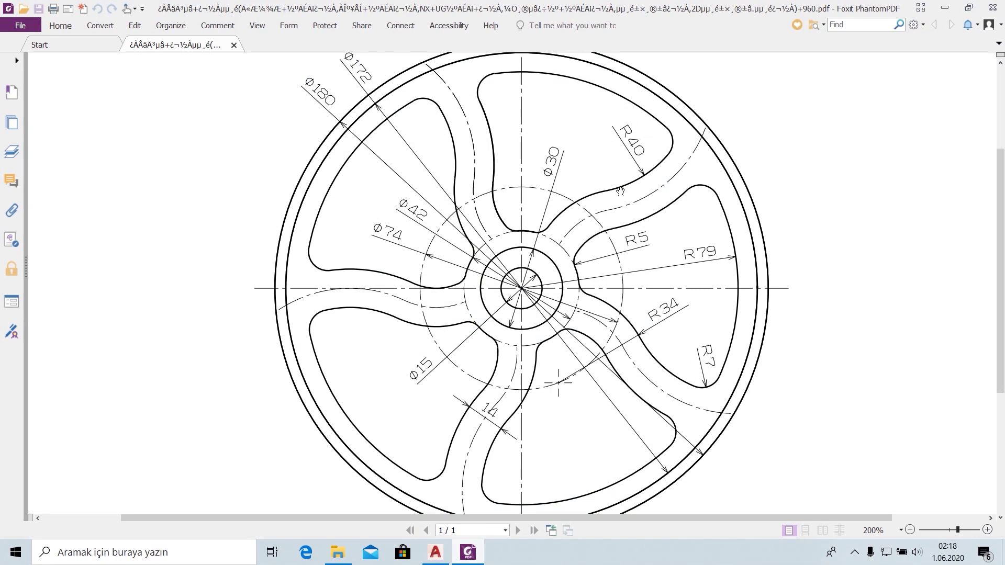
click(471, 554)
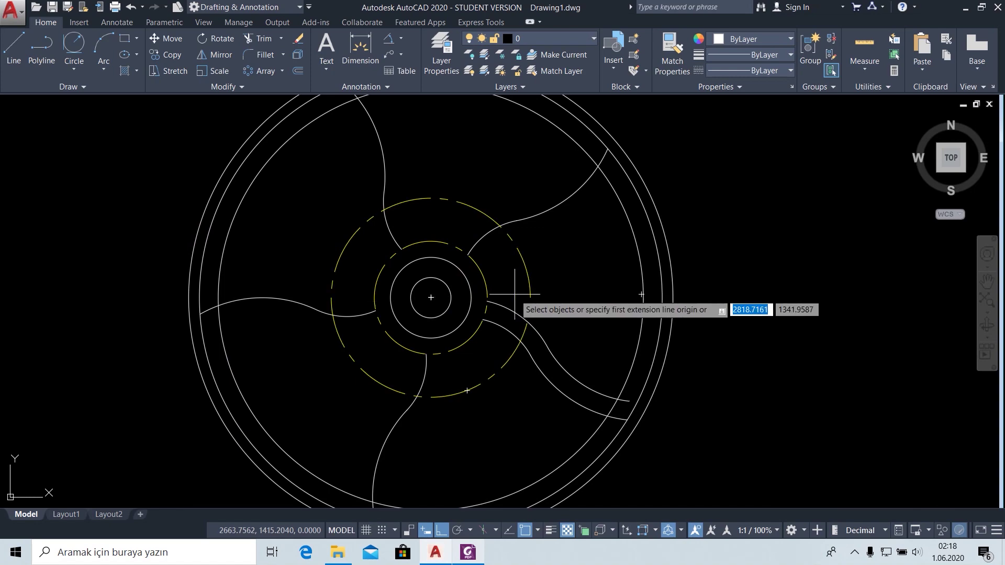
click(472, 557)
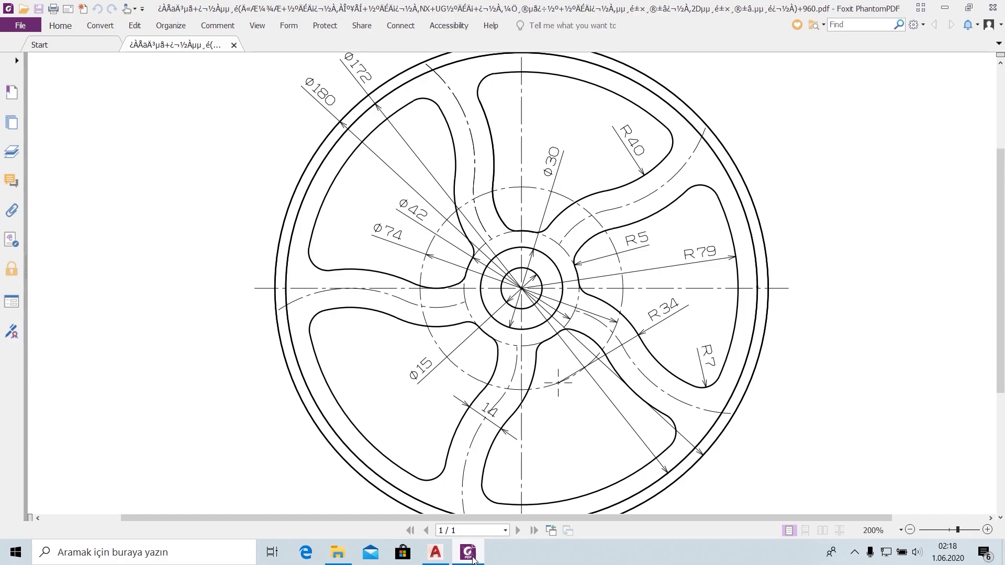
click(473, 558)
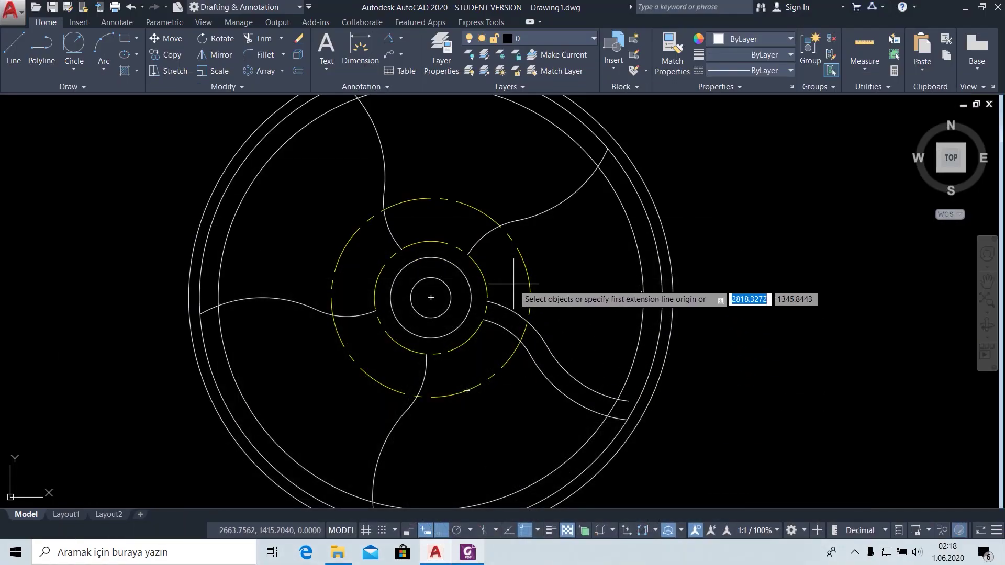
click(469, 553)
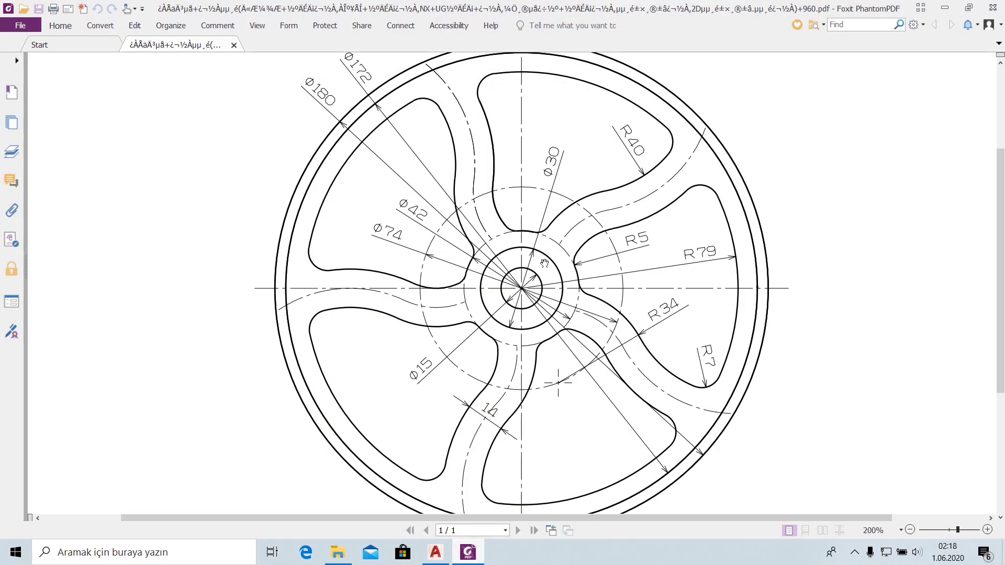
click(470, 556)
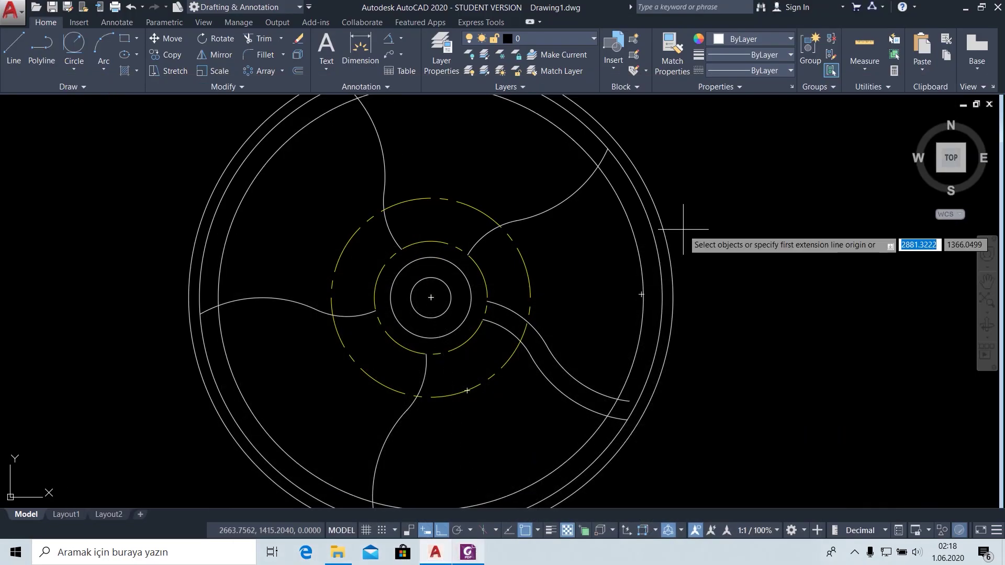
key(Escape)
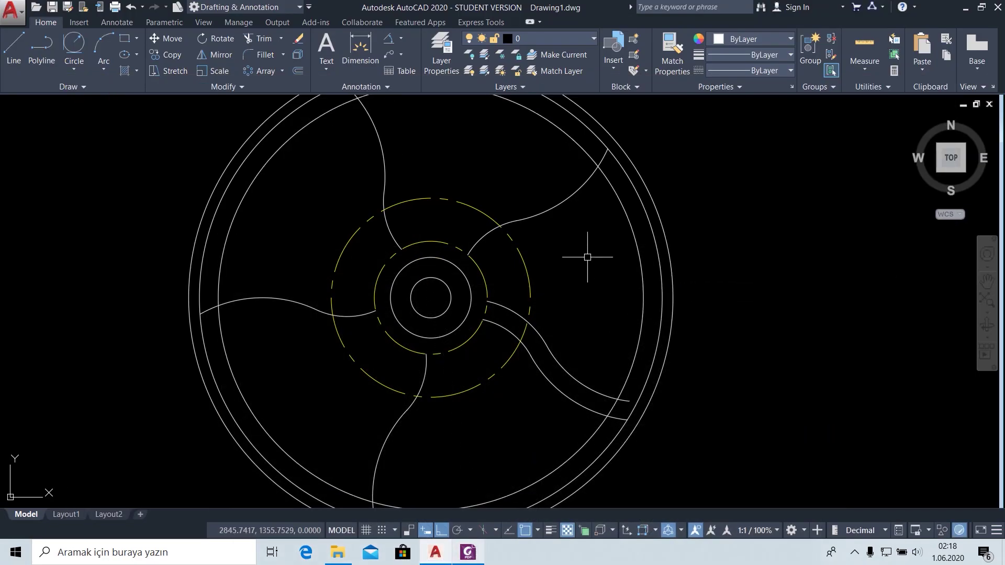
text(off)
Offset the lower-right spoke curve toward the lower right and check the PDF.
key(Return)
key(Return)
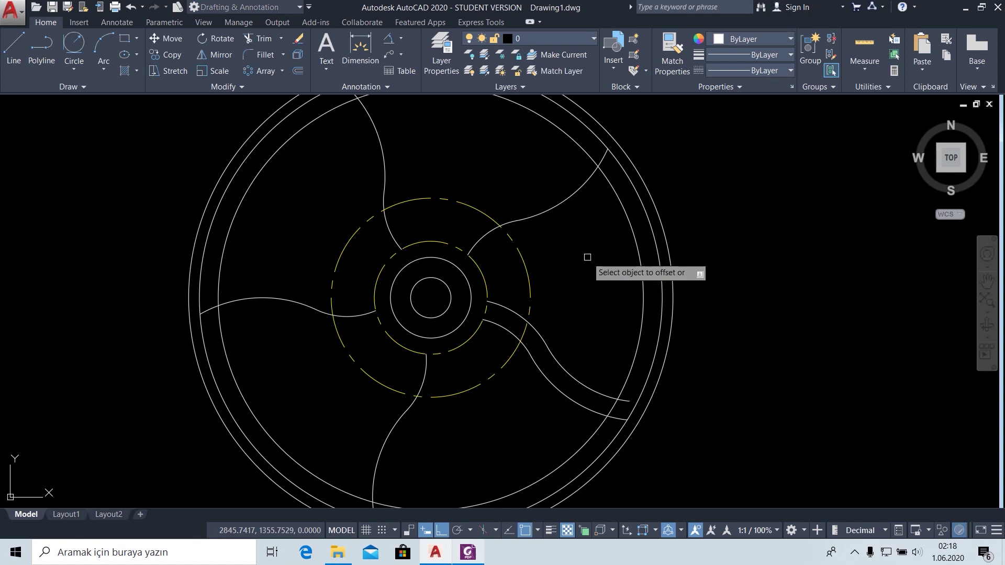
click(552, 209)
click(577, 269)
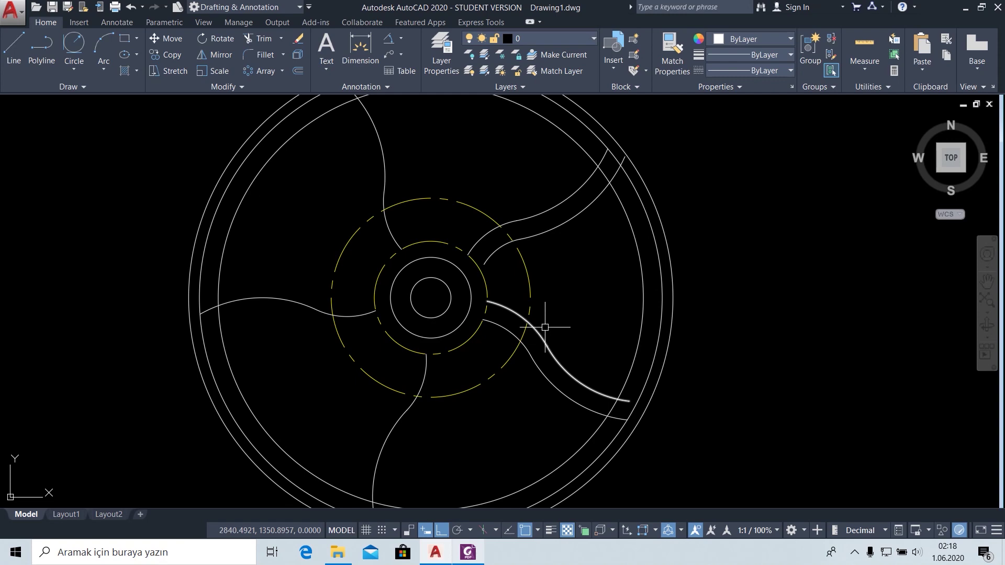
click(469, 553)
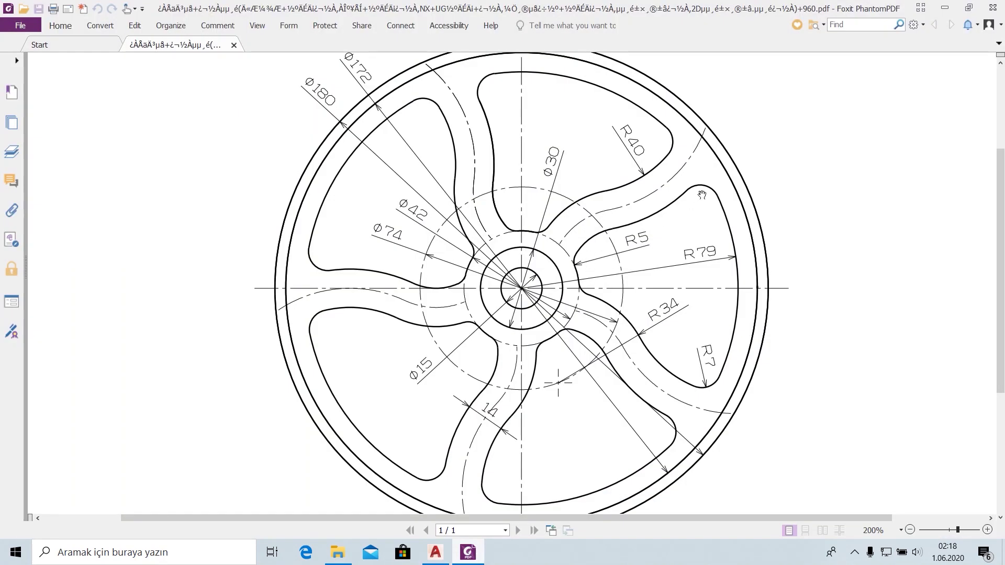
click(478, 550)
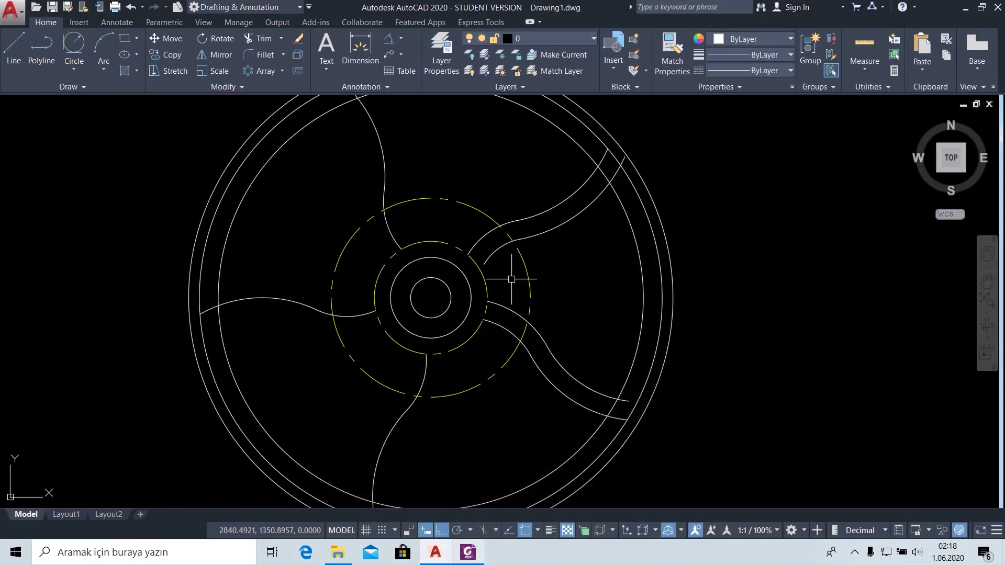
Delete the upper-right, upper-left, left and bottom spoke curves plus the lower-right inner curve.
click(513, 224)
click(385, 179)
click(320, 316)
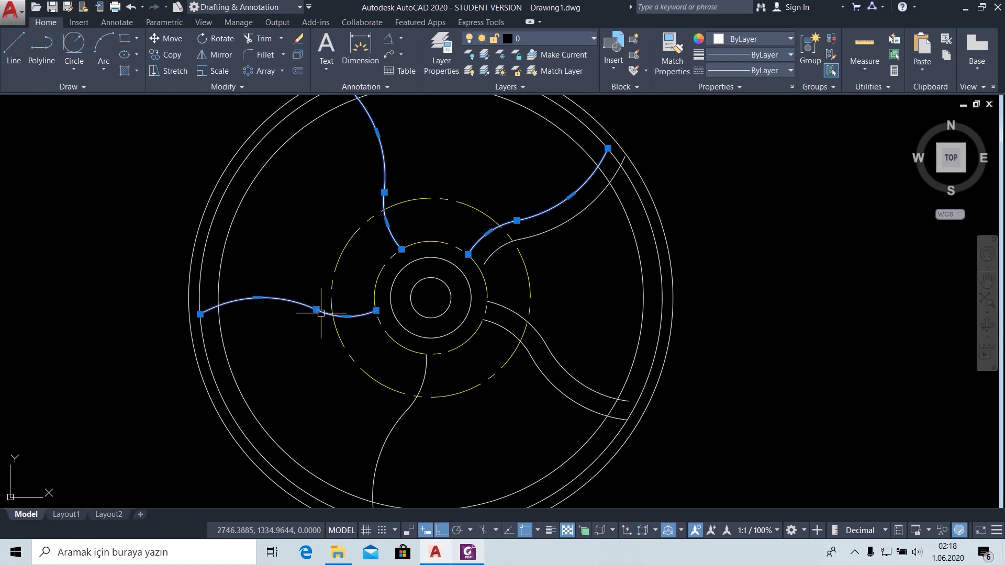
click(408, 411)
click(550, 381)
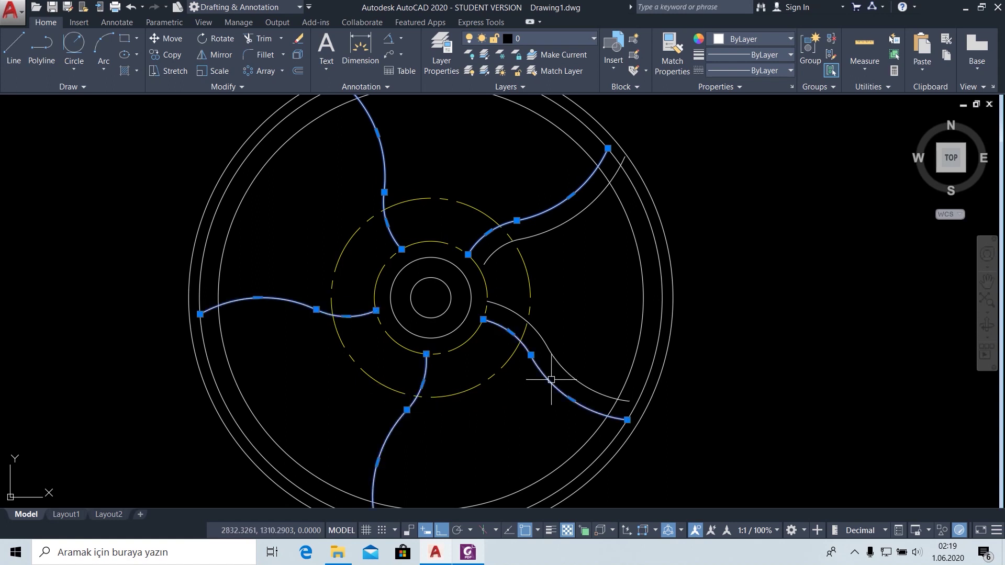
key(Delete)
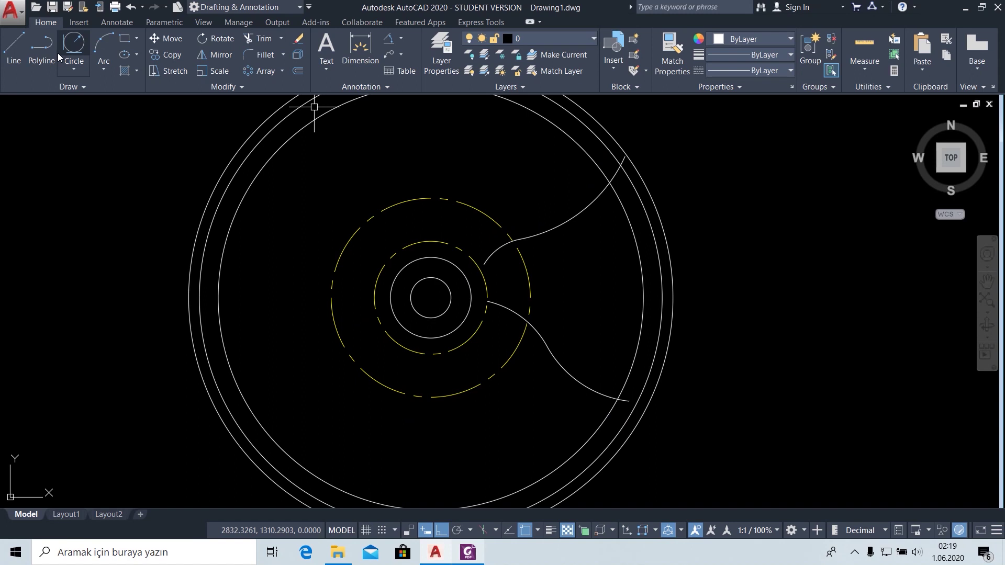
click(69, 49)
scroll(524, 310, up, 4)
Draw two radius 5 tangent circles where the spoke edges meet the hub.
click(455, 291)
click(436, 270)
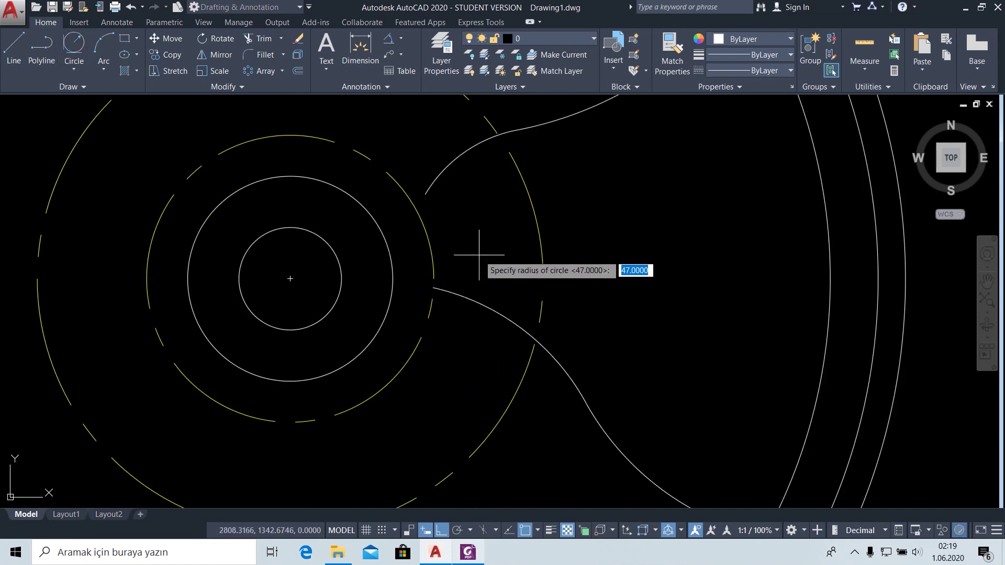
key(Return)
key(Return)
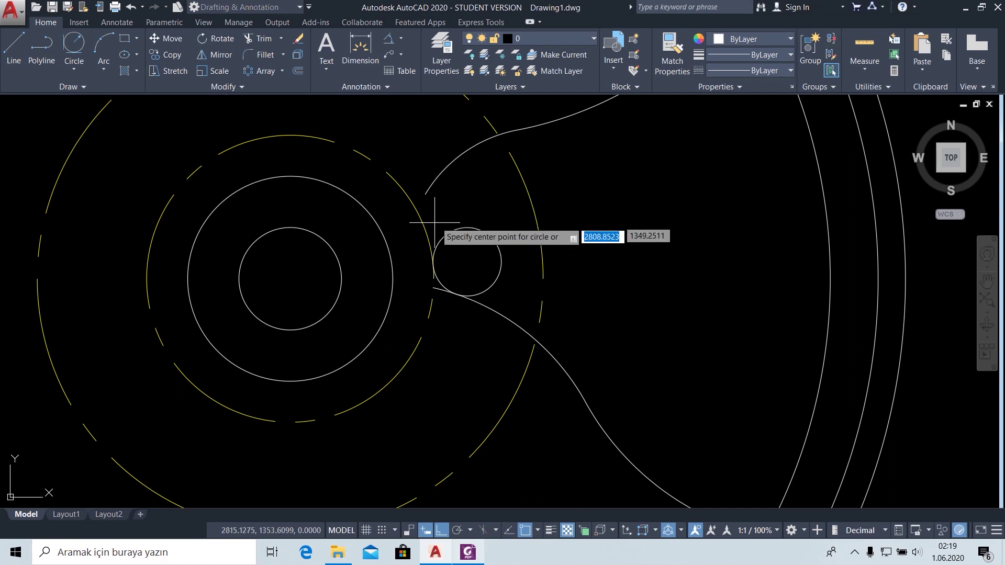
click(86, 52)
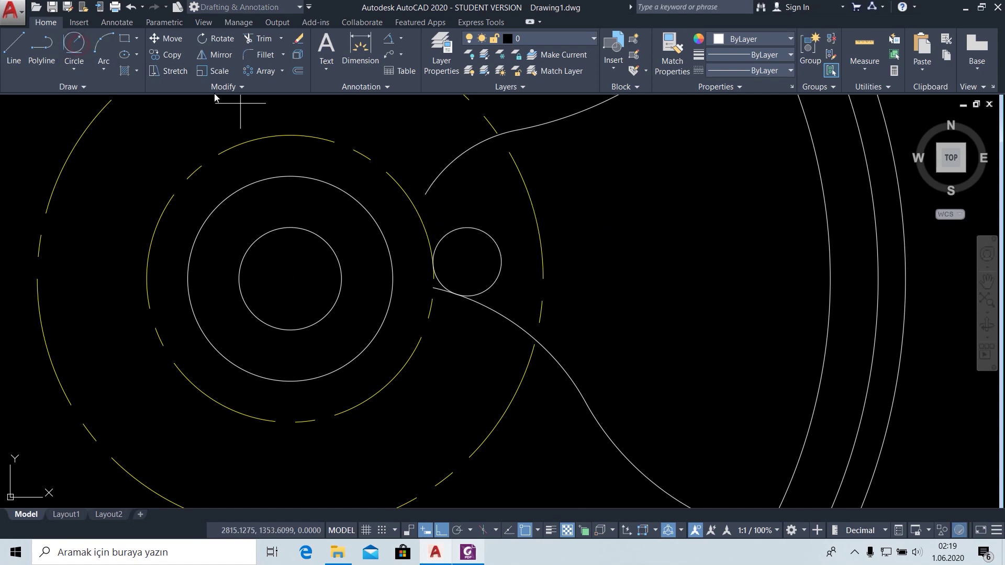
click(427, 198)
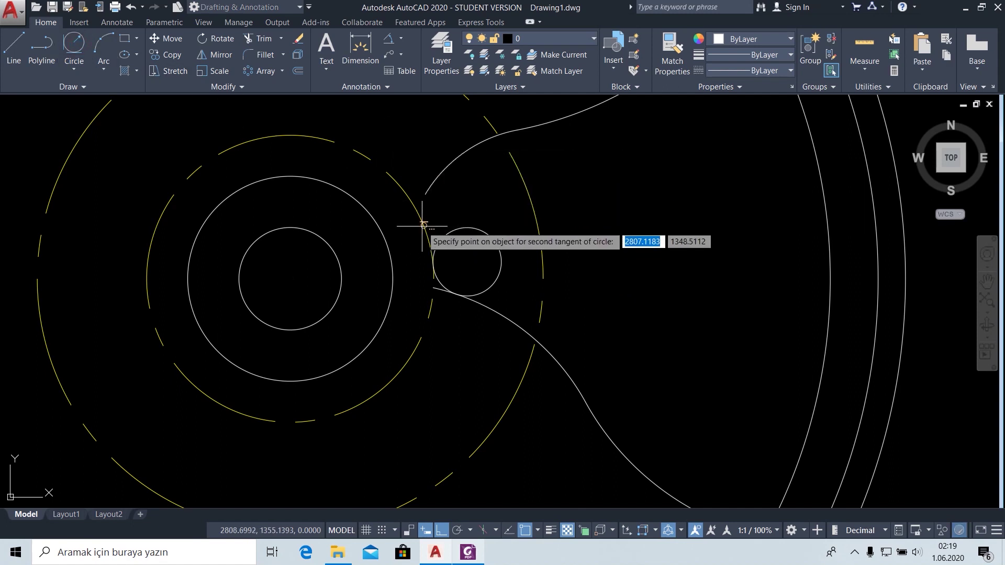
click(417, 224)
key(Return)
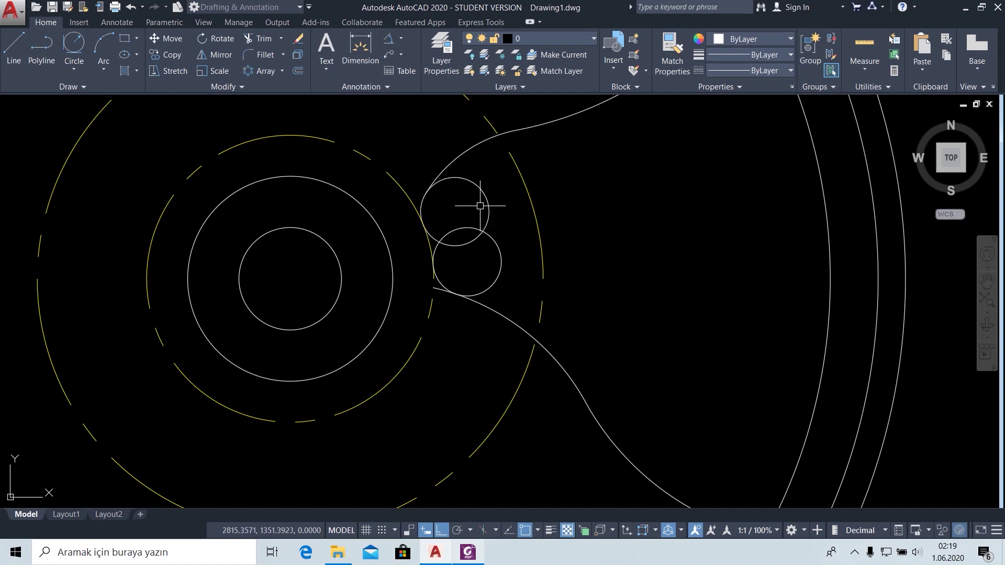
Draw two radius 7 circles tangent to the spoke curves and the rim circle.
scroll(685, 227, down, 2)
mouse_move(684, 227)
middle_down()
mouse_move(587, 245)
mouse_move(480, 201)
middle_up()
click(74, 43)
click(387, 254)
click(559, 321)
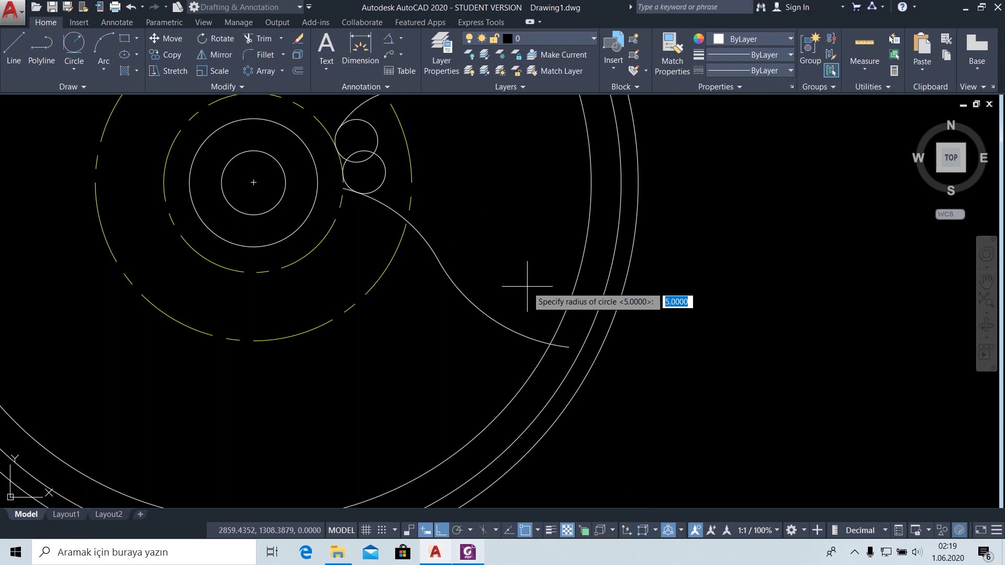
key(Return)
middle_drag(521, 242, 530, 411)
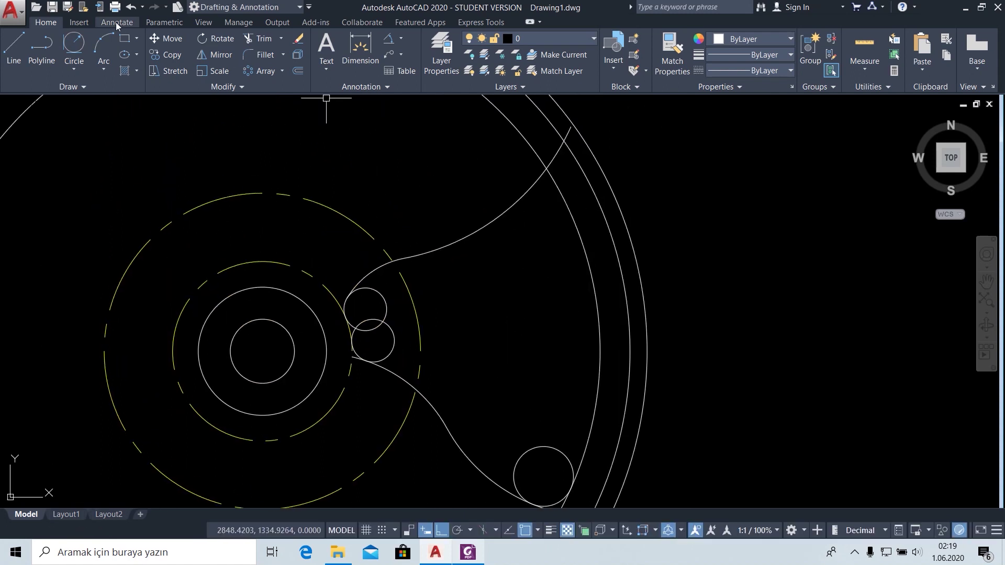
key(Return)
click(500, 205)
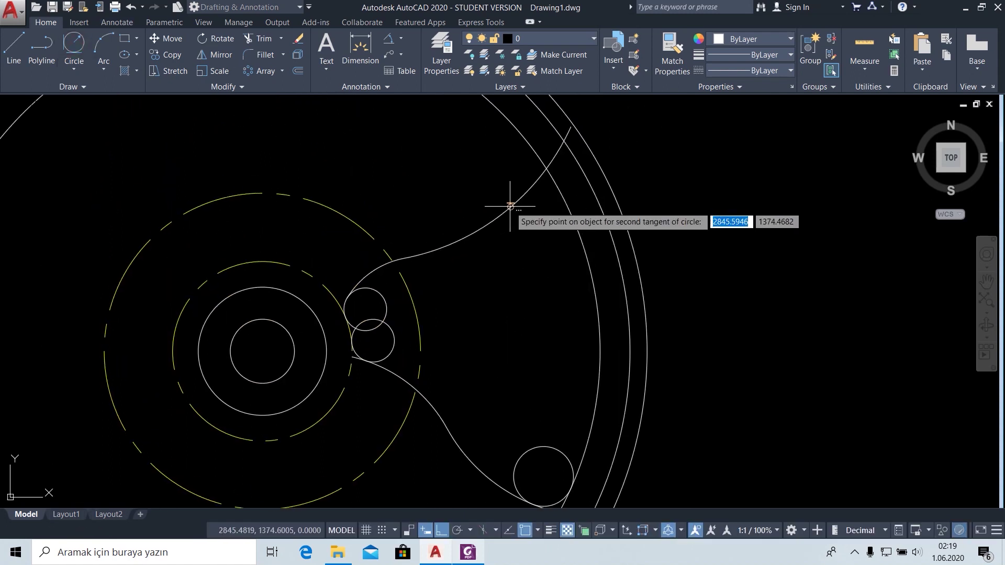
click(570, 199)
text(7)
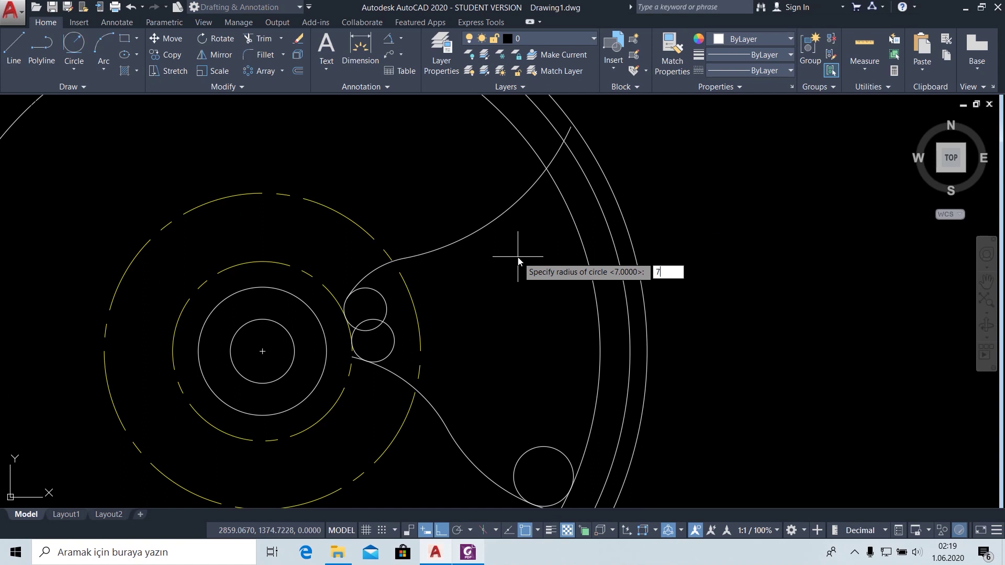
key(Return)
Trim the curve end beyond the upper rim circle and the rim circle's outer arc.
click(262, 40)
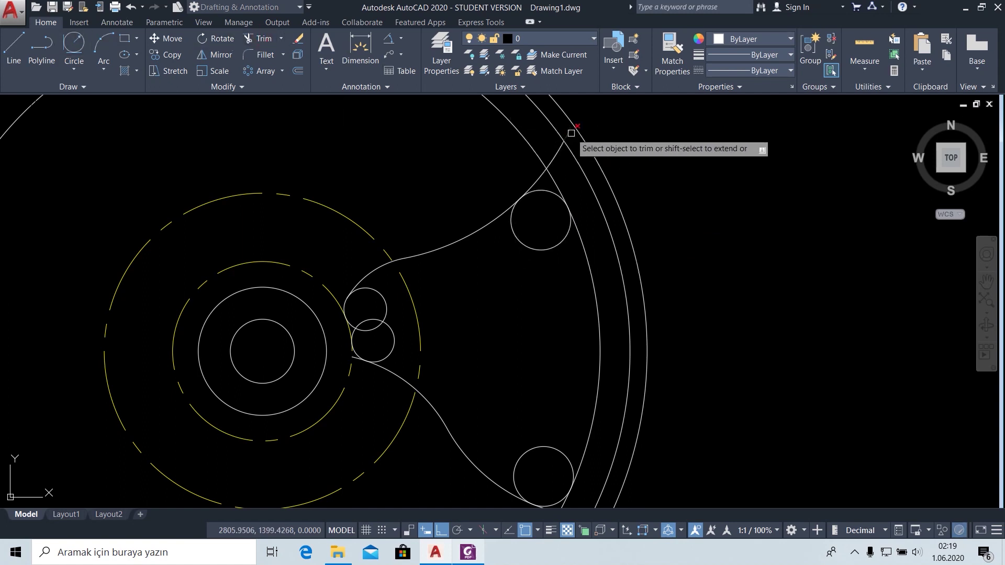
click(543, 174)
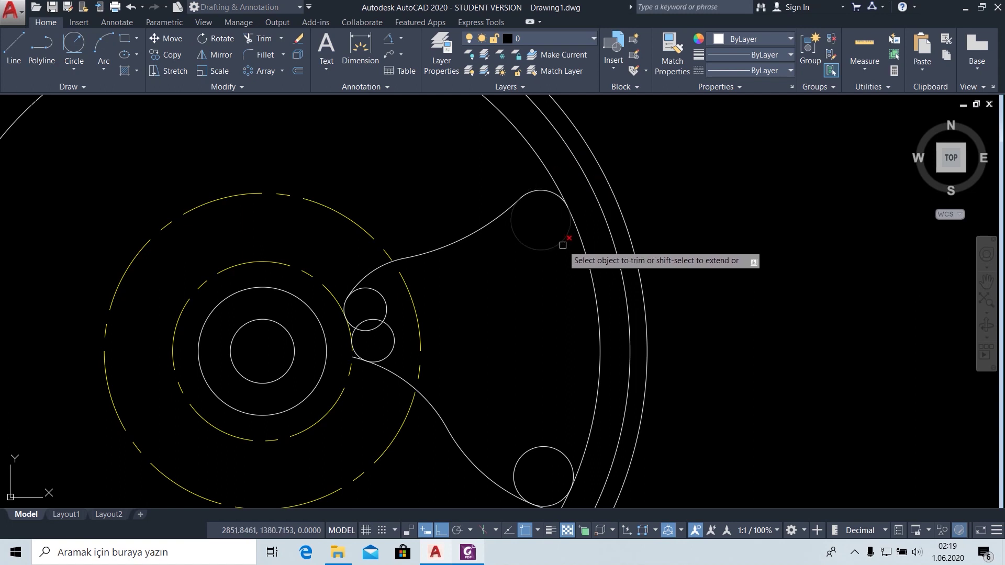
middle_drag(523, 341, 530, 160)
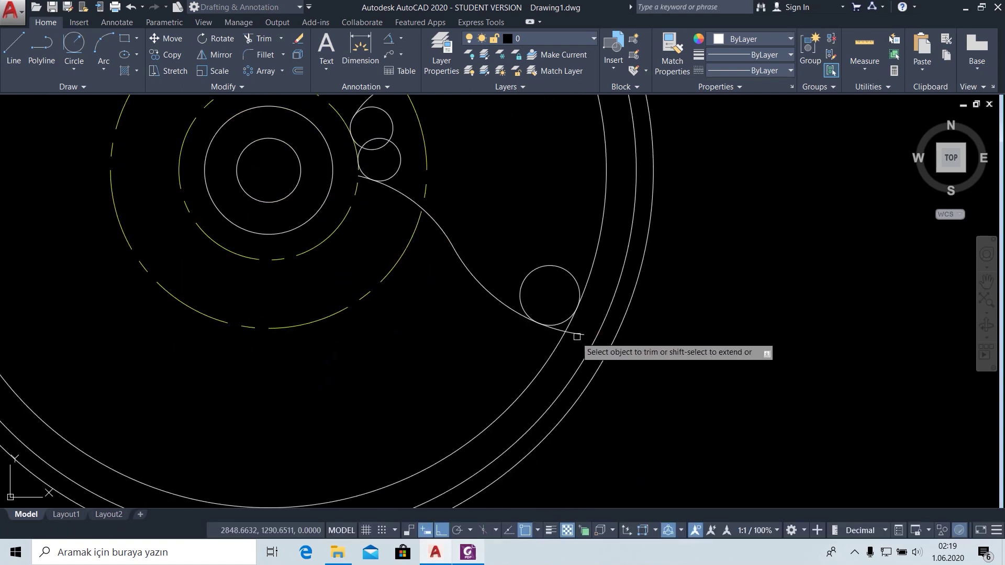
scroll(574, 338, up, 4)
click(541, 162)
scroll(540, 162, down, 3)
scroll(532, 321, down, 2)
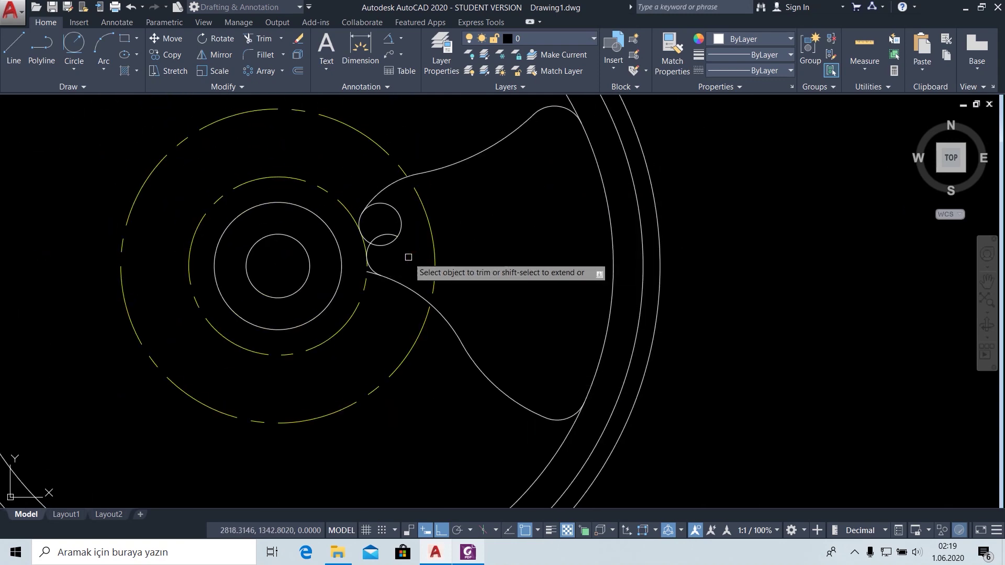
scroll(408, 257, up, 5)
Trim the unwanted arcs near the hub with a crossing fence.
middle_drag(385, 193, 438, 350)
click(344, 252)
click(344, 359)
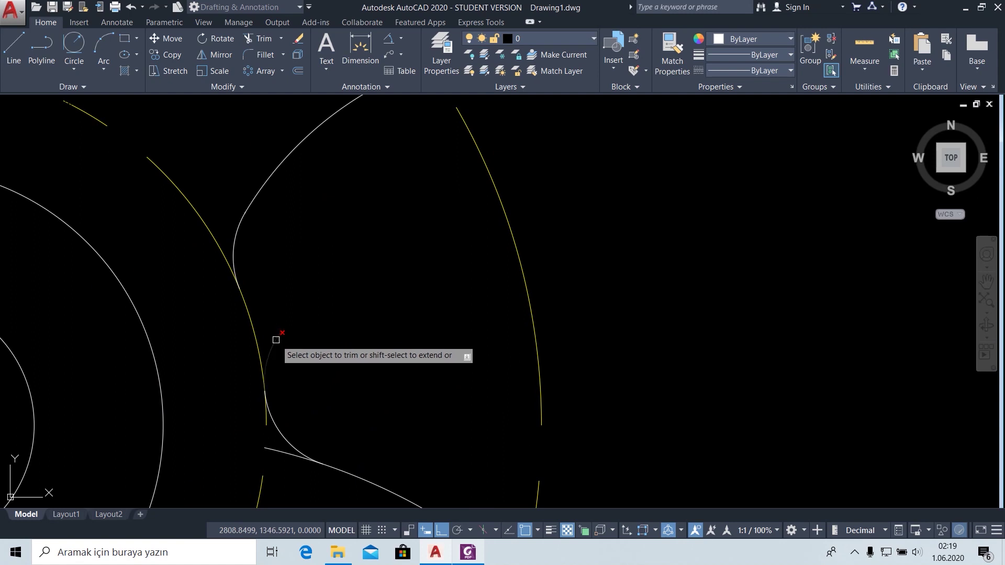
scroll(361, 298, down, 2)
scroll(398, 309, down, 2)
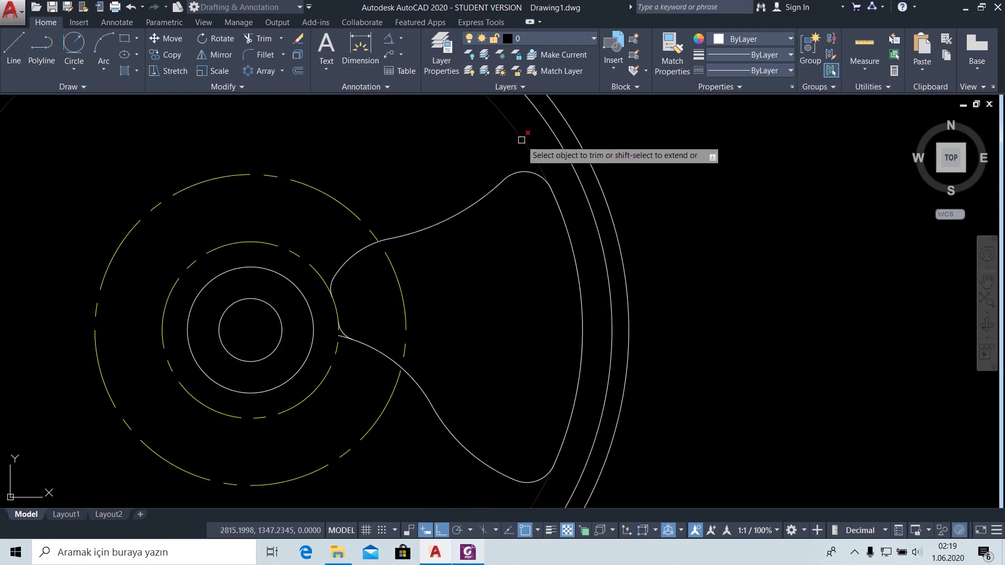
scroll(521, 140, down, 3)
middle_drag(490, 207, 500, 294)
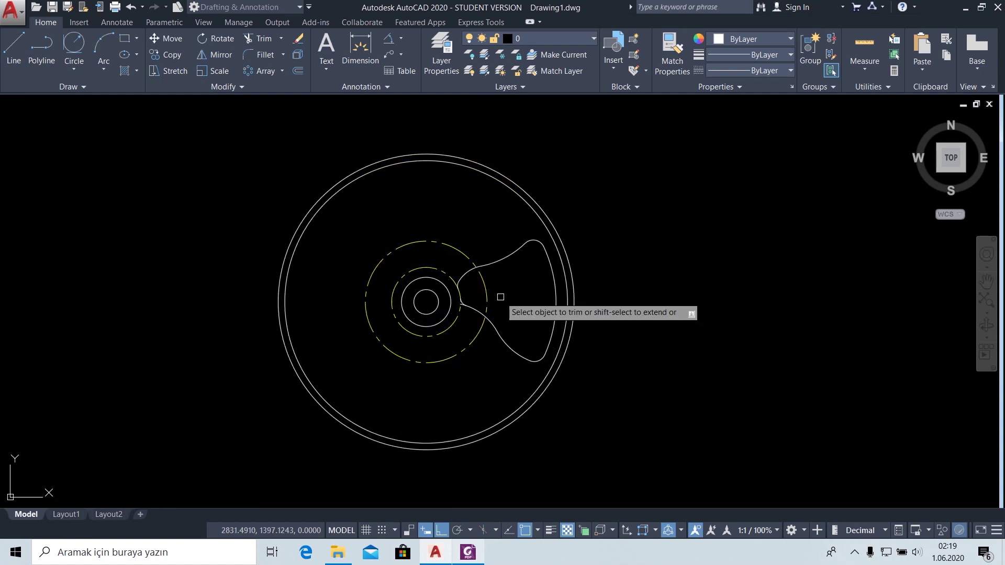
Try trimming the dashed hub circle, end Trim, and select then deselect that circle.
click(465, 296)
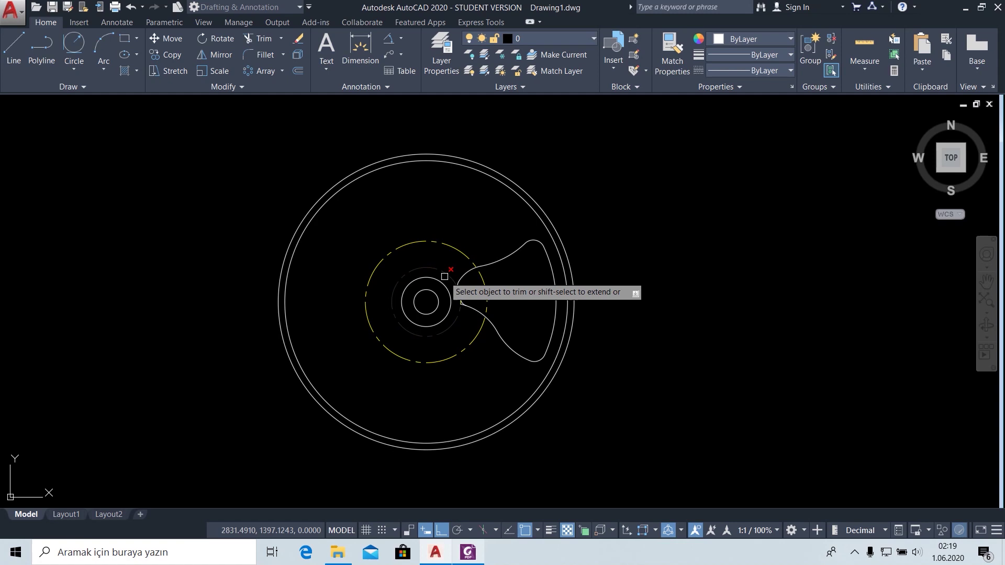
scroll(490, 243, up, 4)
key(Escape)
click(381, 326)
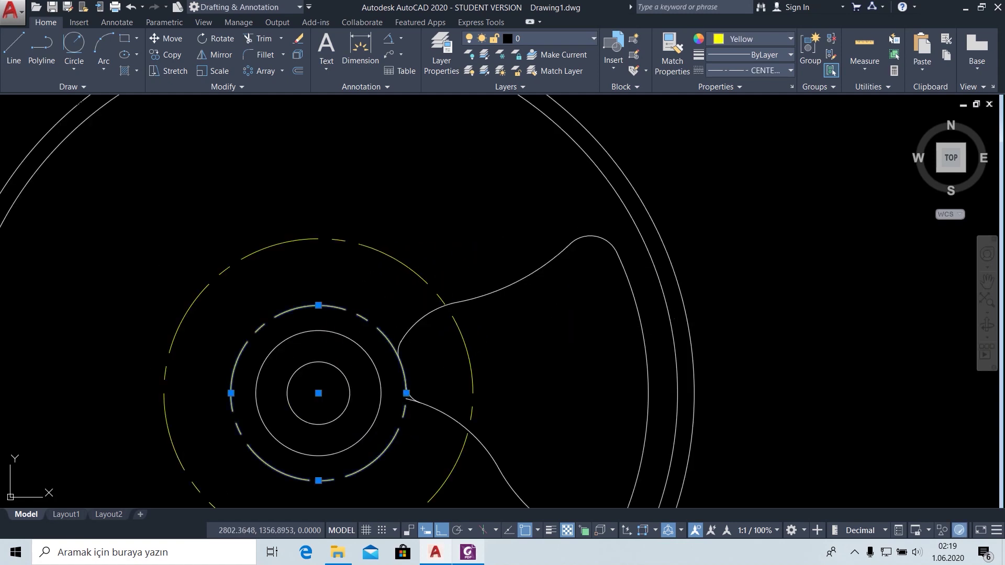
key(Escape)
scroll(414, 403, up, 6)
scroll(314, 336, down, 2)
scroll(326, 325, down, 2)
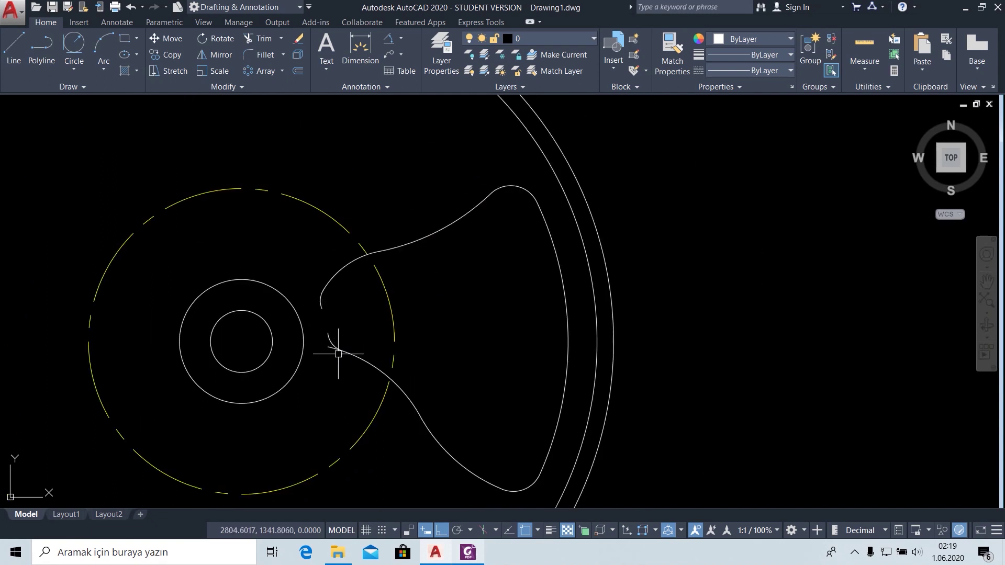
Draw a Ø42 circle centred on the hub centre.
click(76, 68)
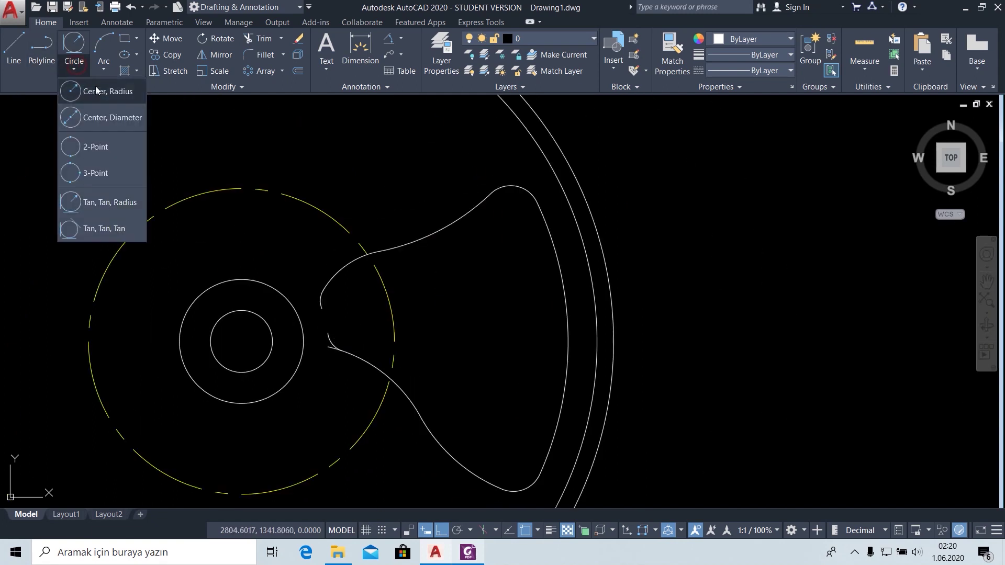
click(92, 90)
click(468, 551)
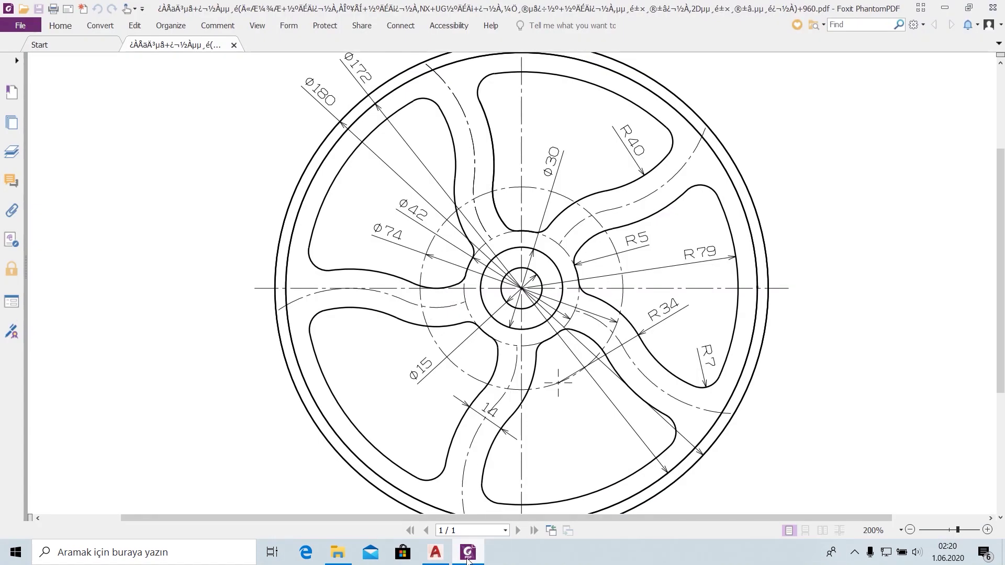
click(468, 551)
click(74, 68)
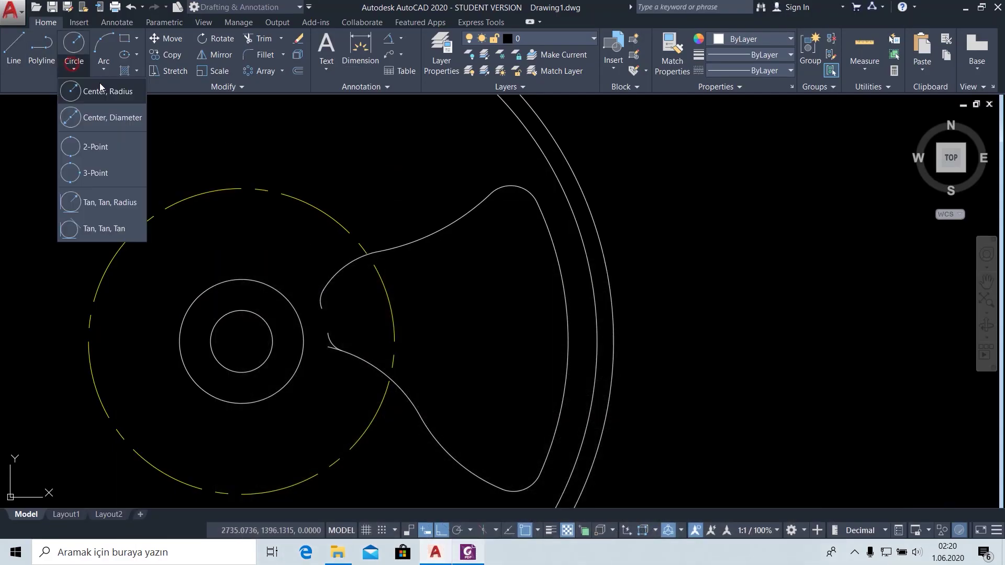
click(111, 124)
click(241, 341)
text(42)
key(Return)
Trim away the short leftover segment at the spoke's fillet.
click(251, 49)
scroll(320, 414, up, 5)
scroll(418, 191, down, 2)
scroll(440, 207, down, 3)
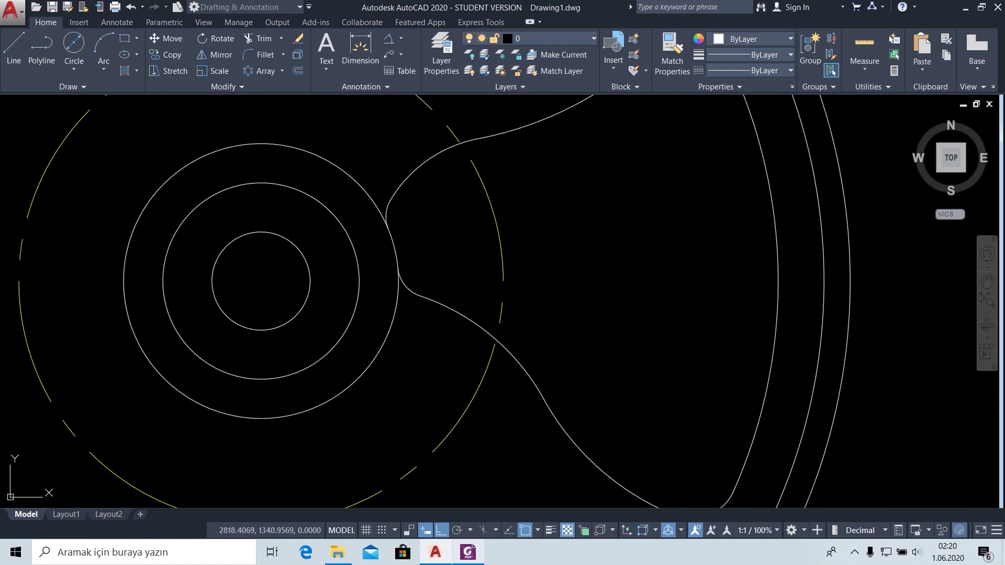
scroll(403, 293, up, 4)
click(383, 278)
scroll(484, 192, down, 5)
scroll(421, 316, up, 2)
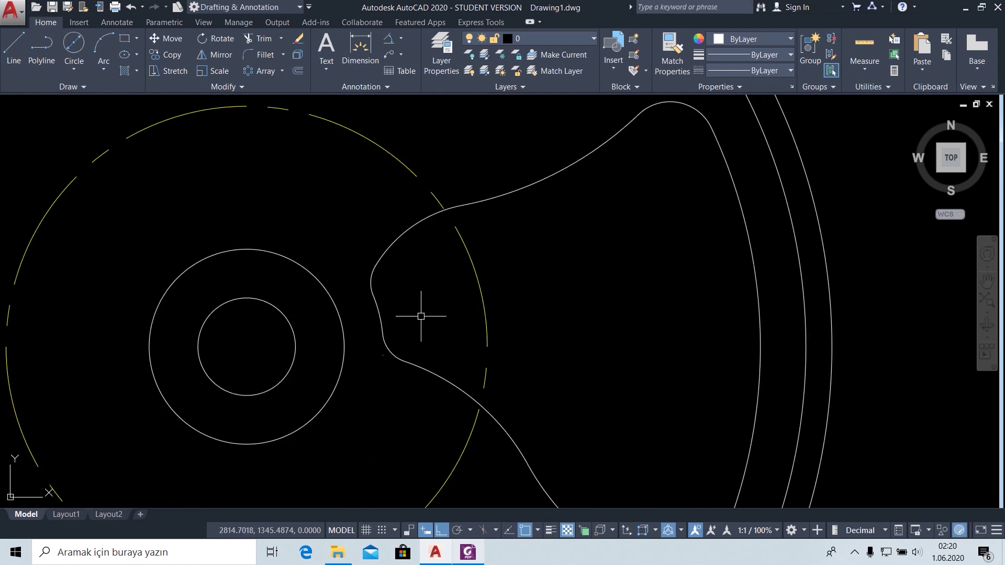
click(406, 224)
scroll(607, 241, down, 2)
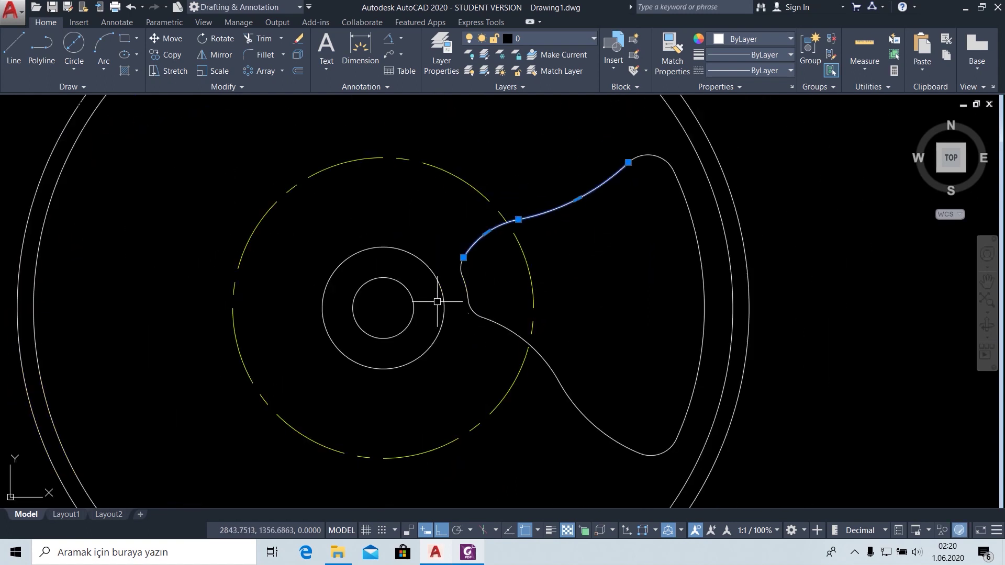
Select the short curve, lower, right-side and upper spoke curves, top arc and short left arc.
click(462, 275)
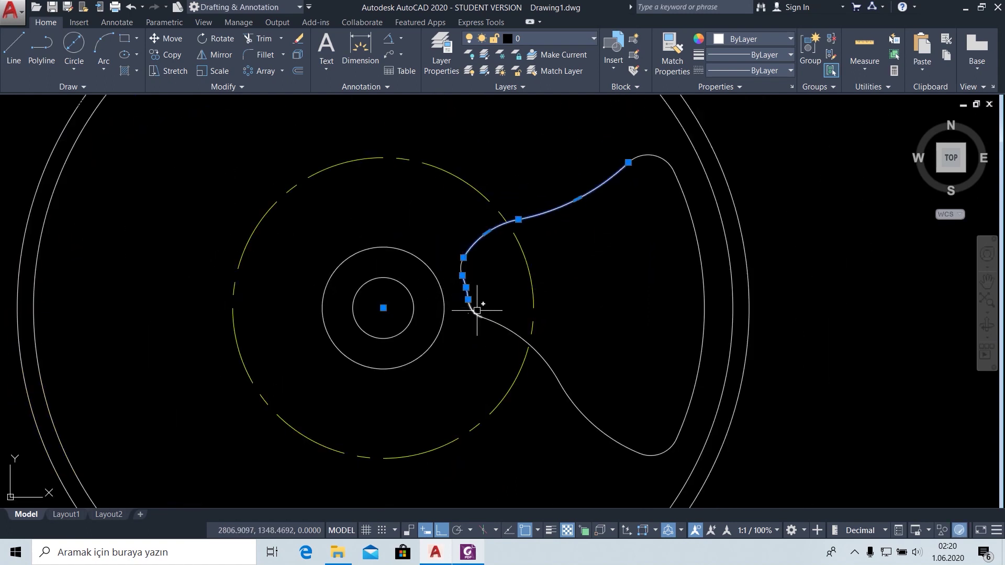
click(518, 330)
click(695, 386)
click(661, 158)
scroll(526, 259, up, 4)
click(369, 273)
scroll(456, 350, down, 4)
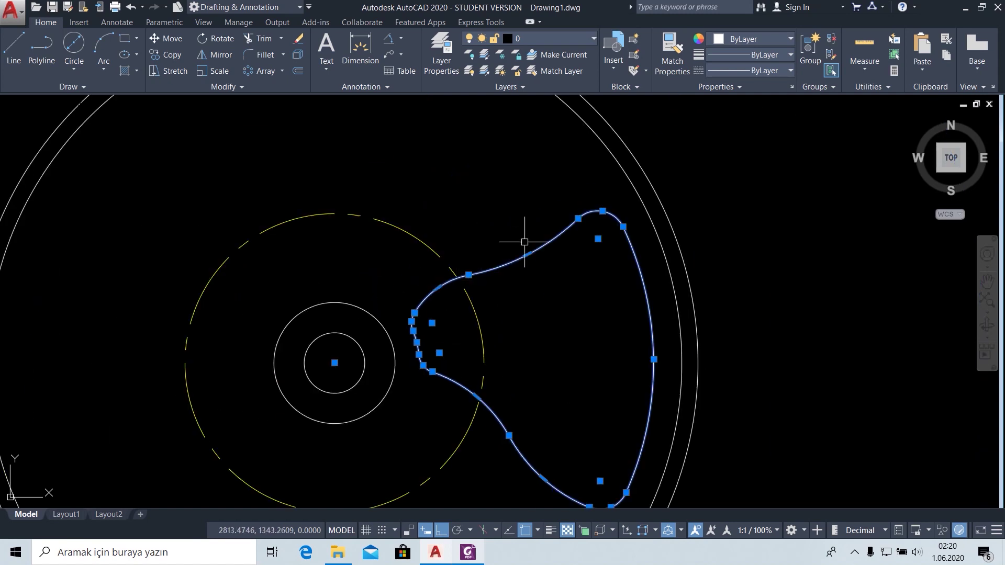
mouse_move(582, 327)
middle_down()
mouse_move(587, 277)
mouse_move(535, 320)
middle_up()
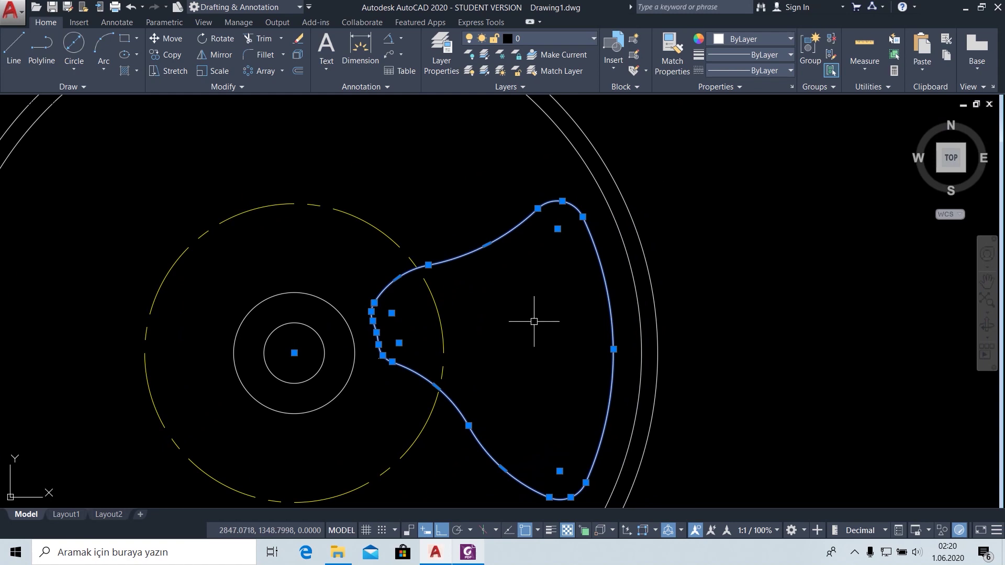
Polar-array the spoke outline into 5 items around the hub centre, then zoom to the whole wheel.
click(281, 71)
click(277, 144)
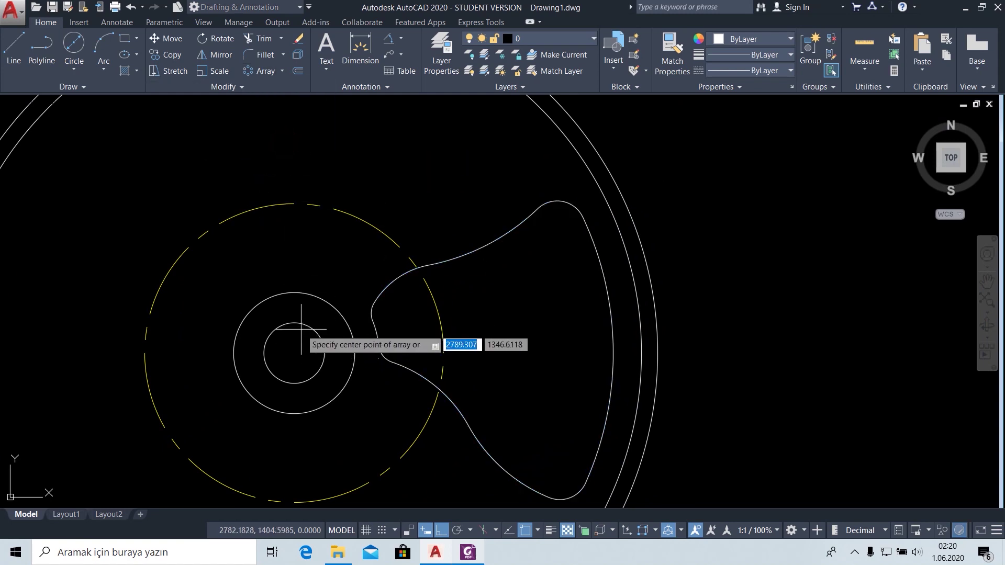
click(294, 352)
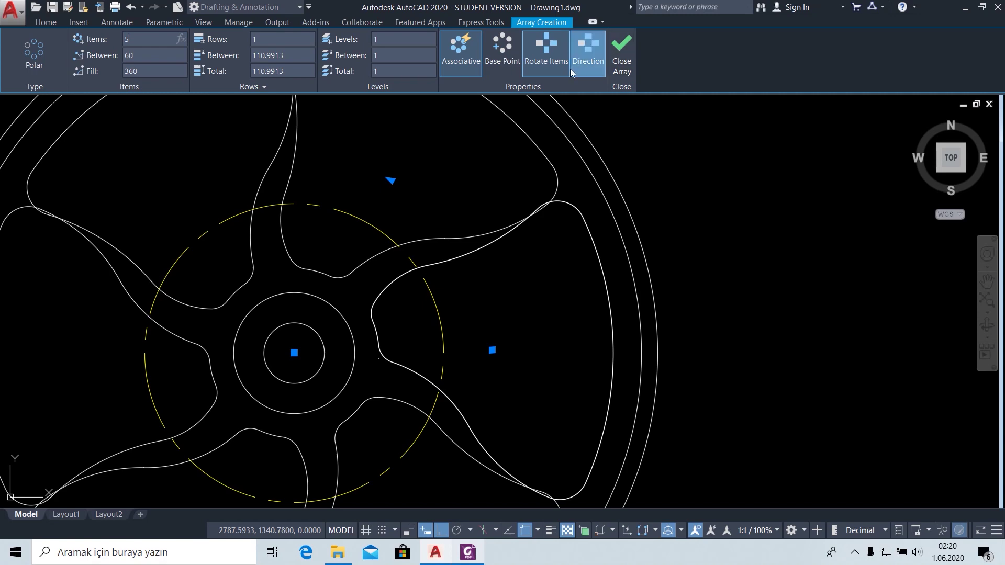
click(628, 52)
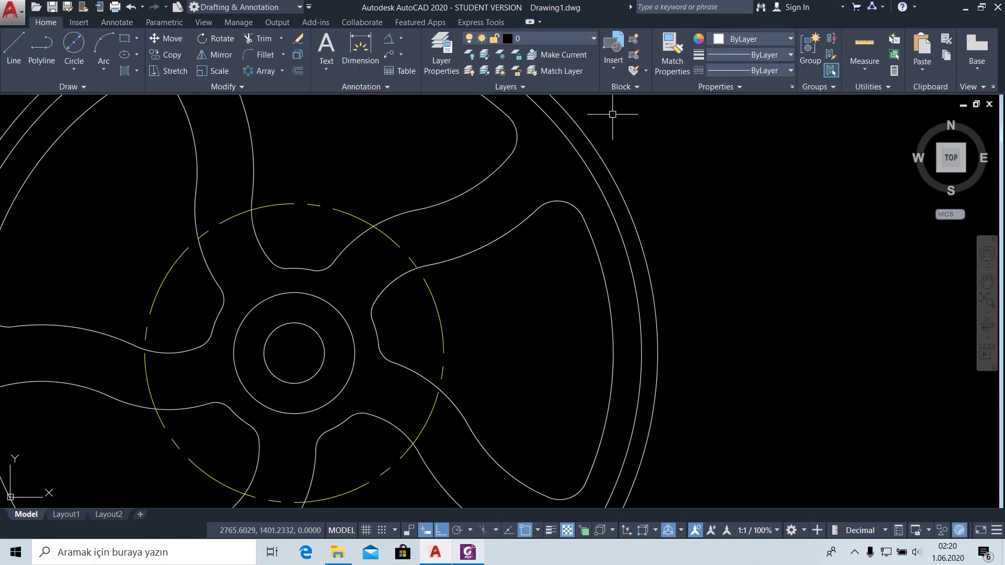
middle_click(705, 218)
middle_click(706, 218)
scroll(636, 252, down, 3)
scroll(578, 285, up, 1)
click(554, 293)
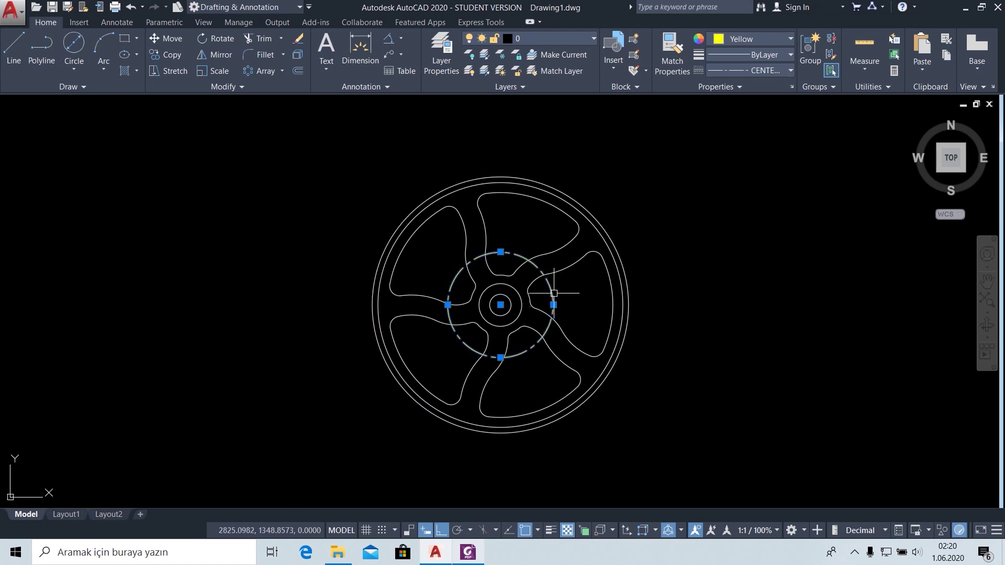
Delete the yellow dashed circle and compare the wheel against the reference PDF.
key(Delete)
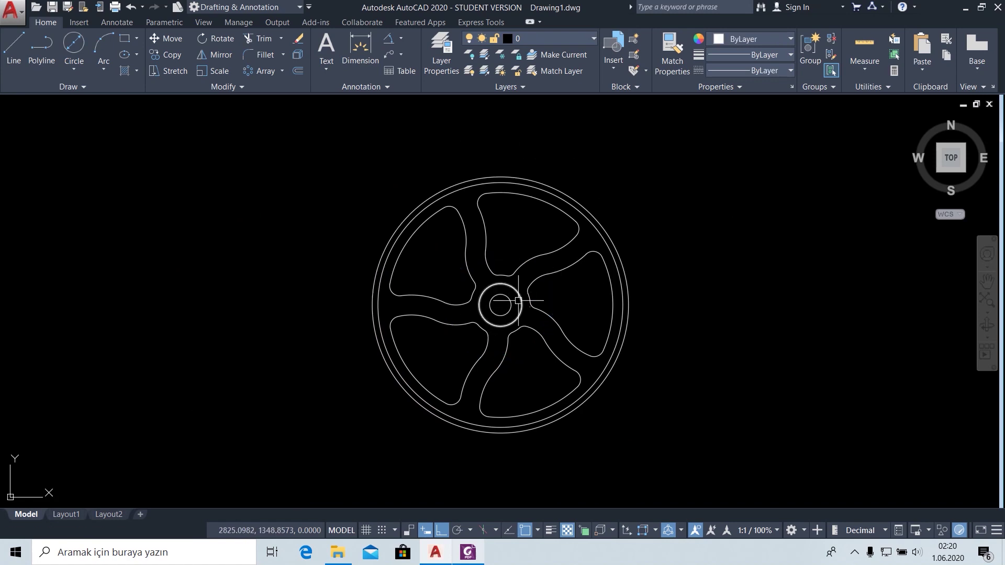
scroll(501, 273, up, 2)
scroll(501, 273, down, 3)
scroll(577, 296, up, 3)
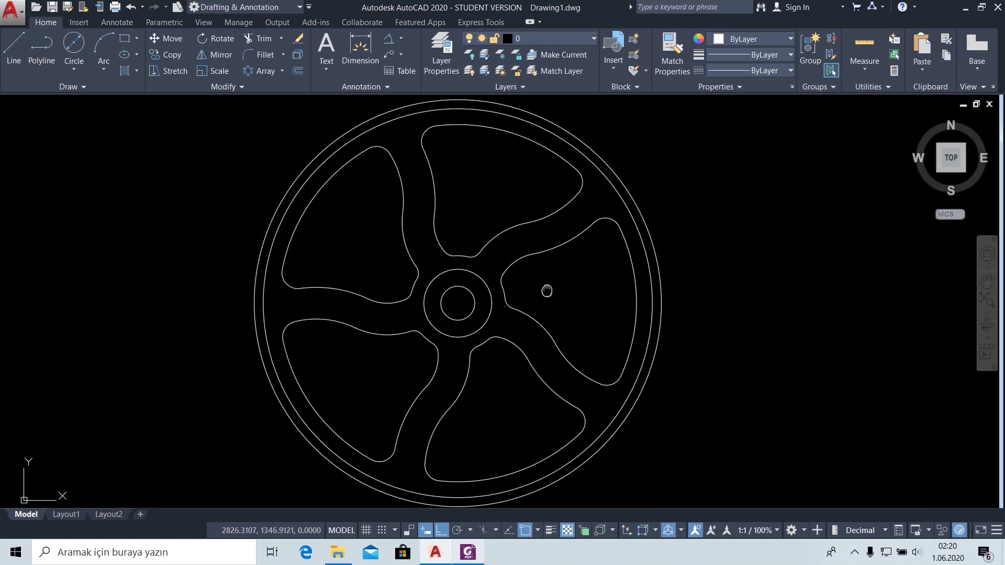
click(461, 554)
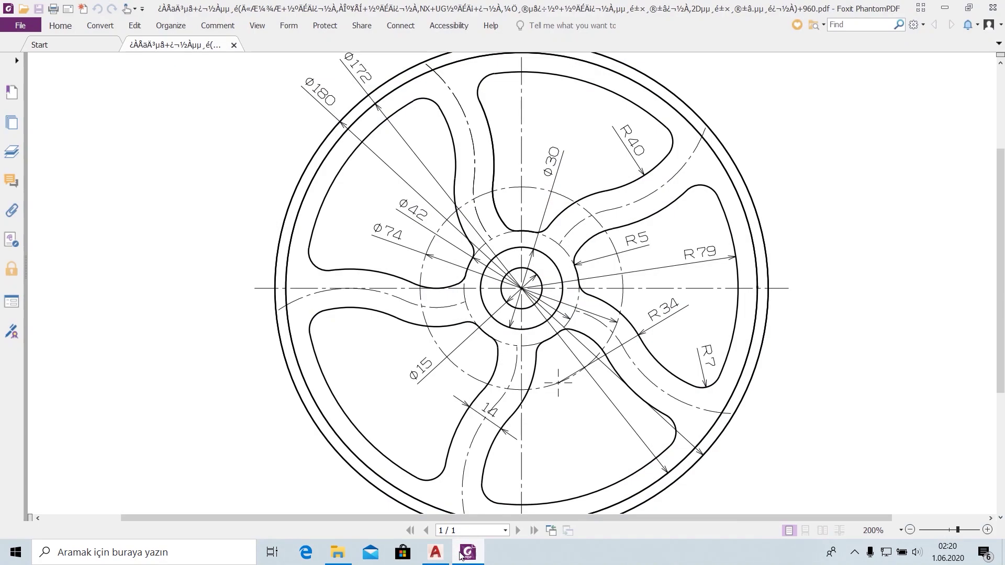
click(461, 554)
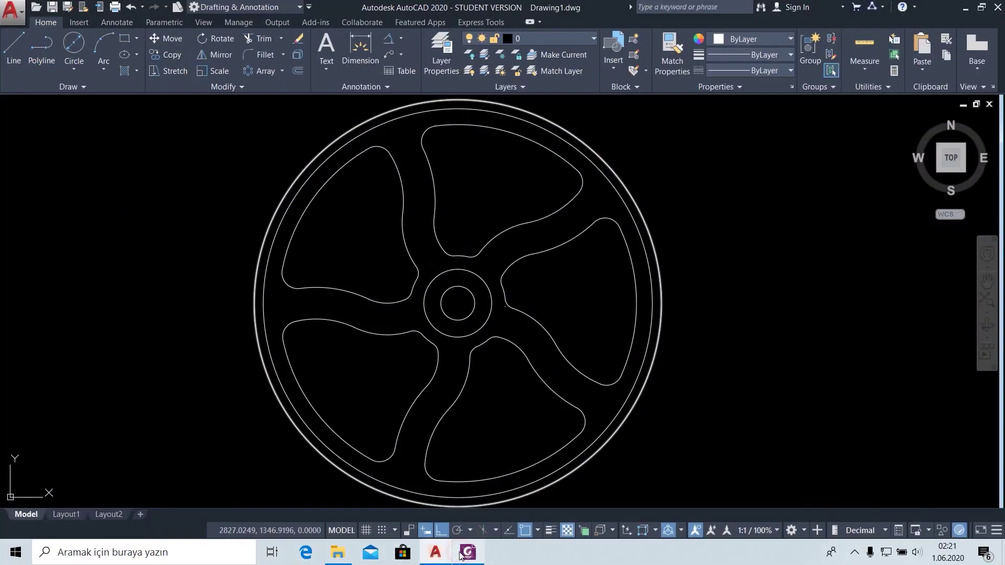
click(460, 554)
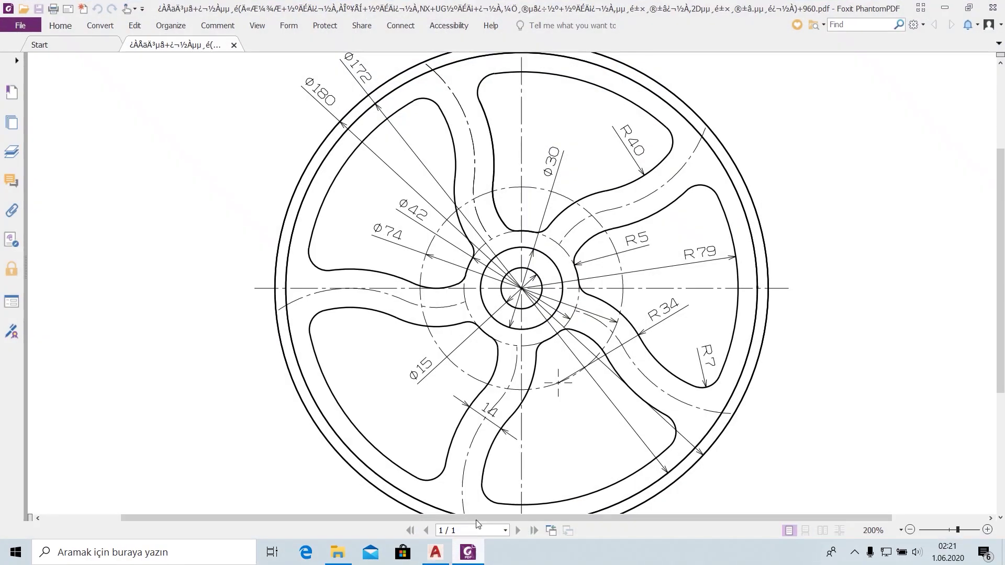
click(474, 562)
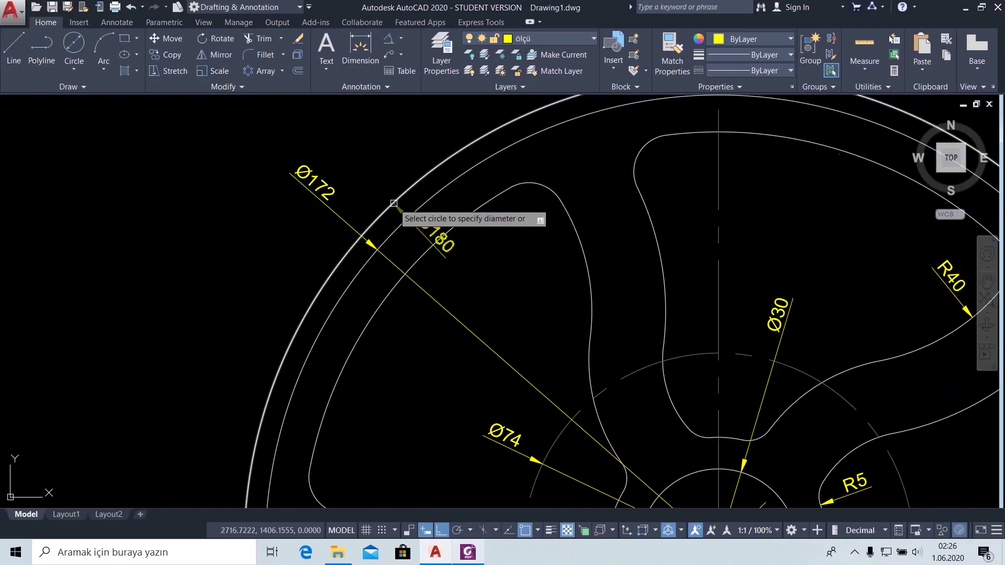
Add the Ø180 diameter dimension to the outer circle.
click(393, 203)
click(387, 193)
scroll(504, 225, down, 5)
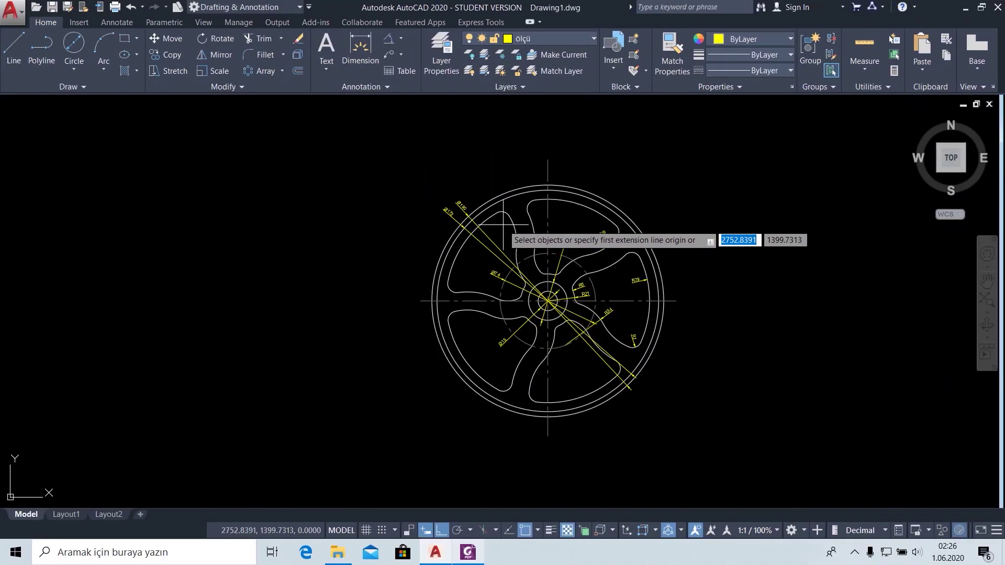
End dimensioning, show the whole wheel in Clean Screen view, and switch to the reference PDF.
scroll(732, 329, up, 2)
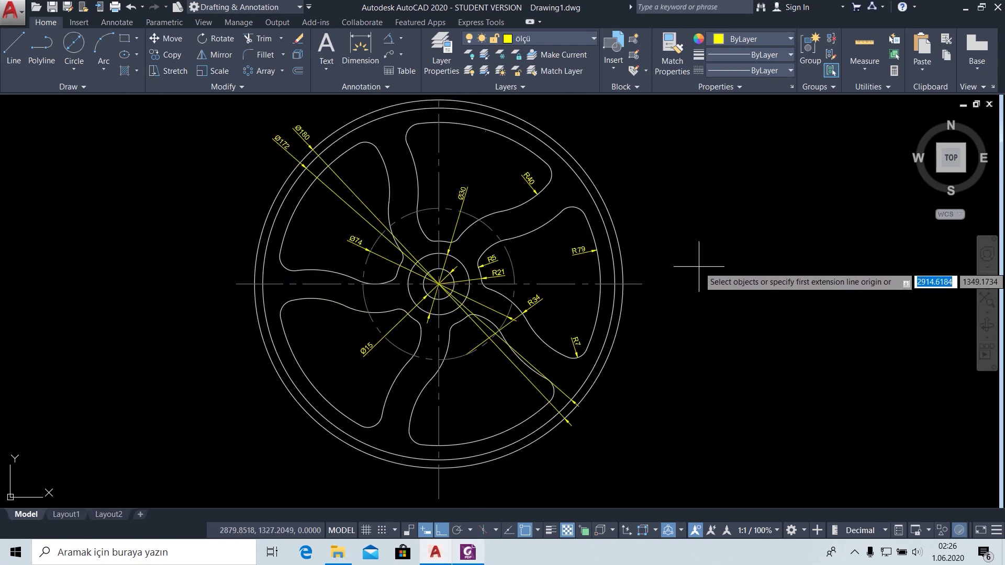
key(Escape)
key(ctrl+0)
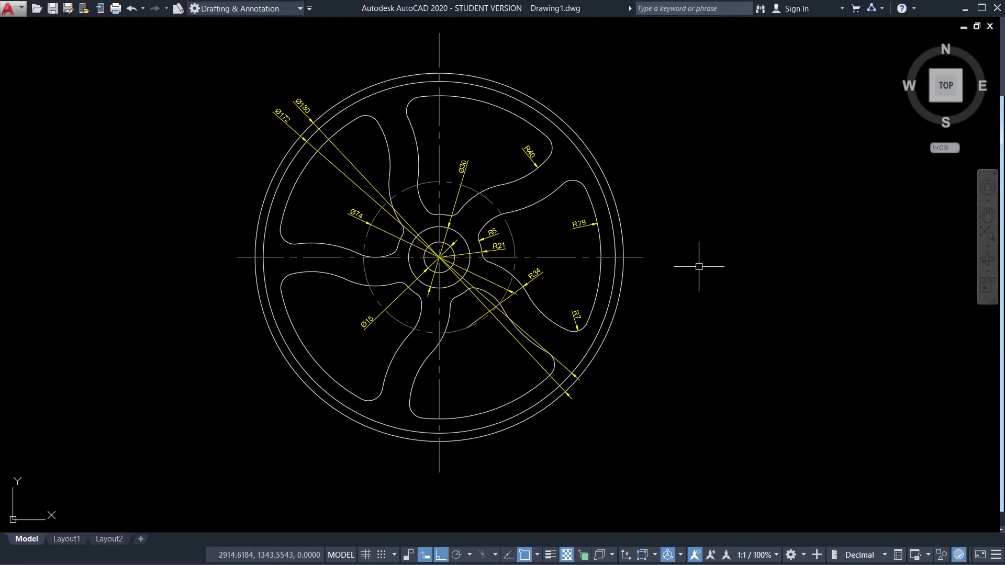
middle_click(699, 266)
middle_click(699, 266)
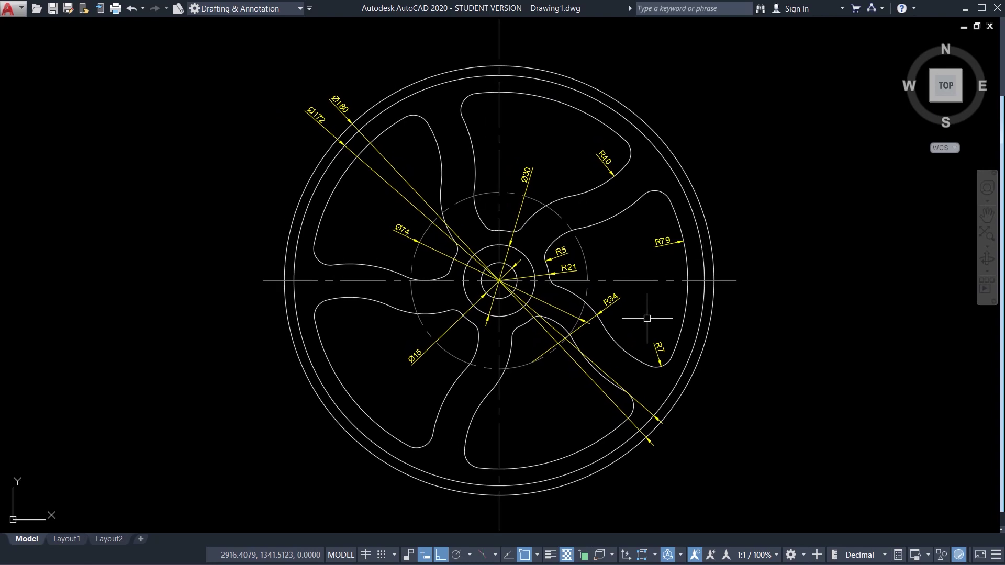
mouse_move(511, 483)
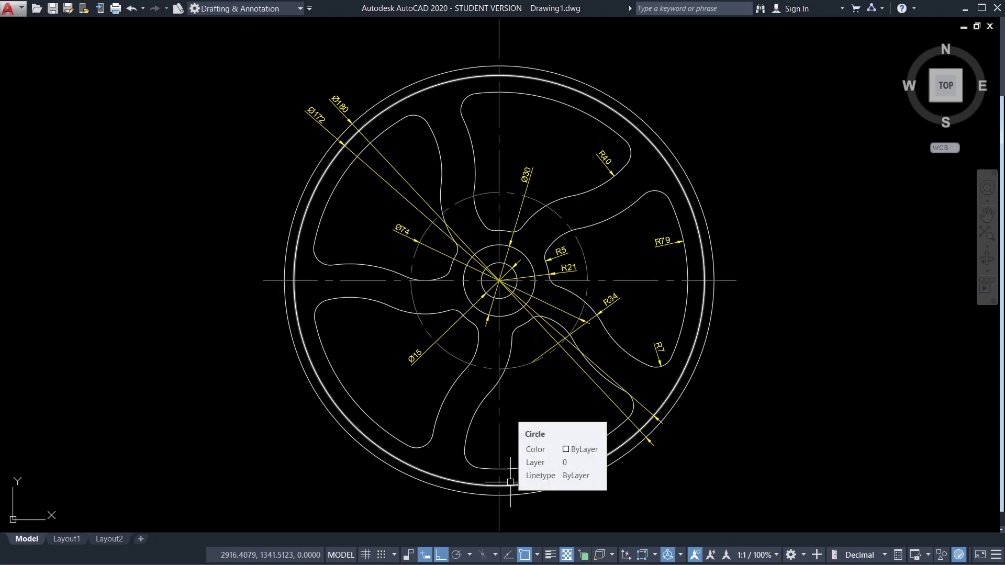
key(alt+Tab)
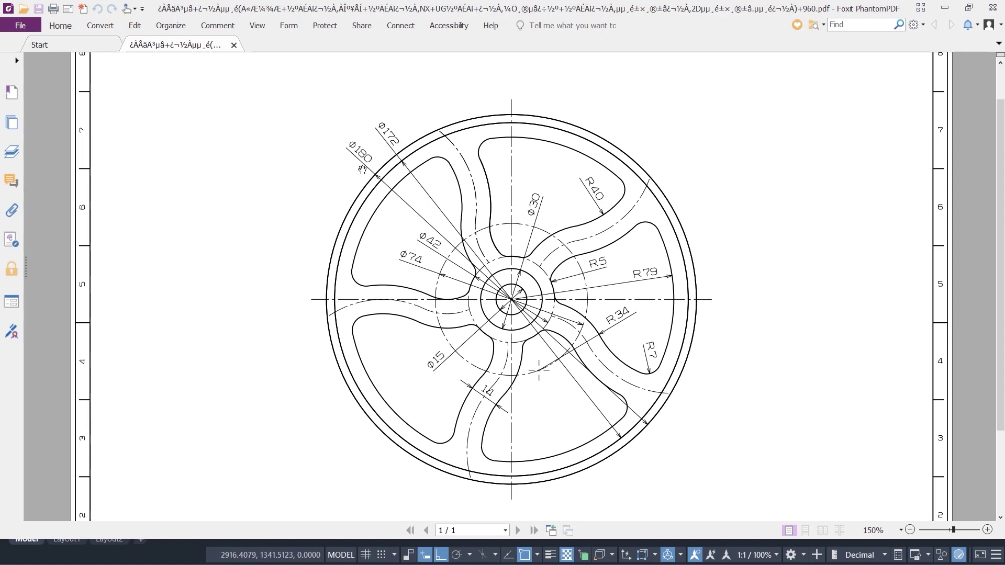
Return from the reference PDF to the AutoCAD drawing and exit Pan mode.
key(alt+Tab)
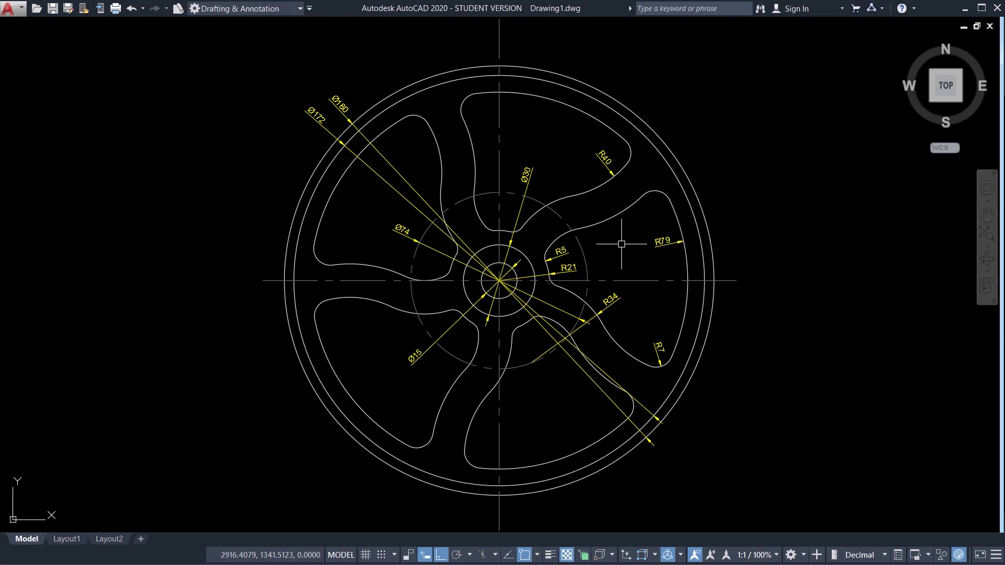
key(Escape)
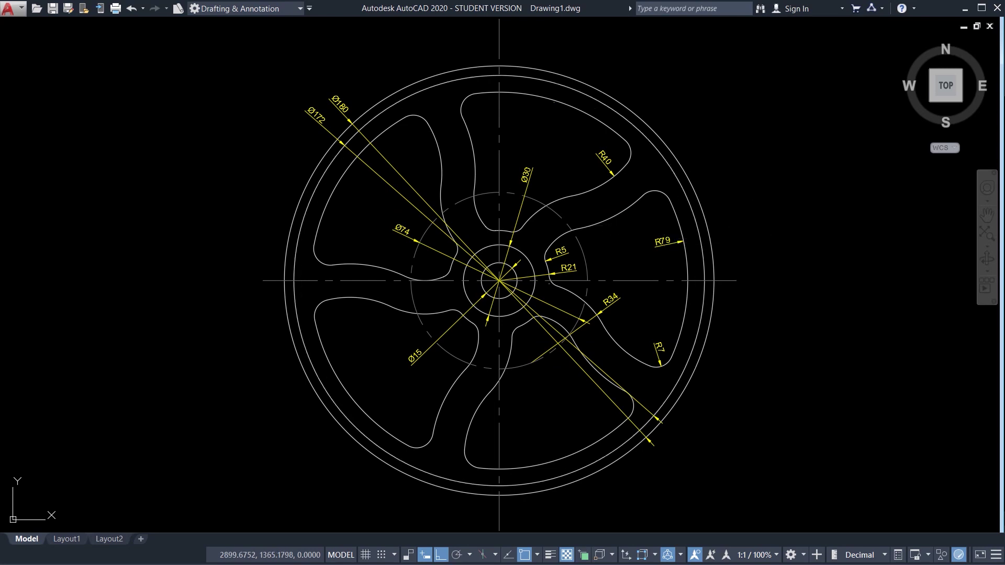